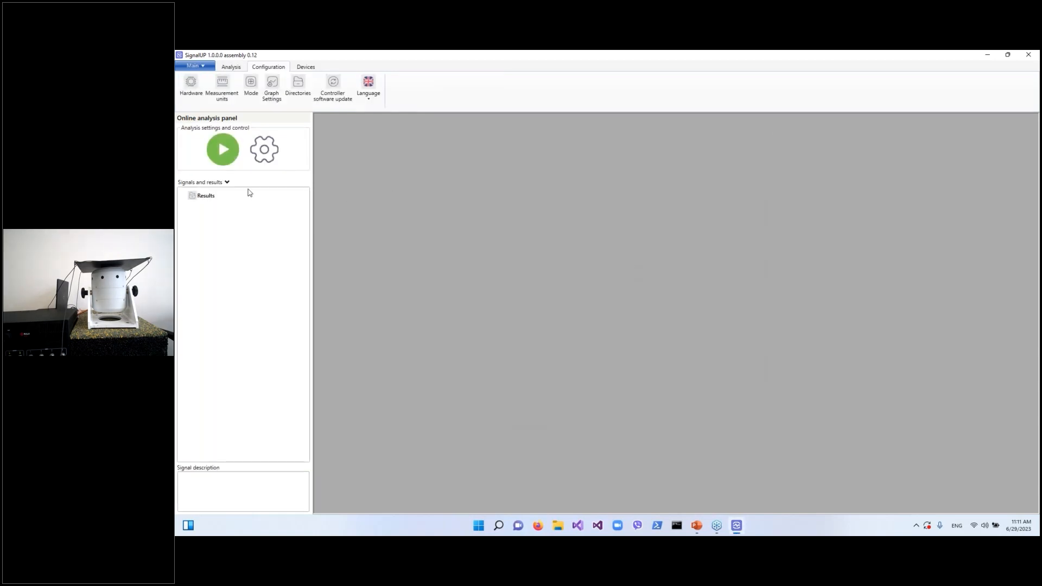
Open the analysis settings and set the channel type of all four channels to IEPE
left_click(264, 149)
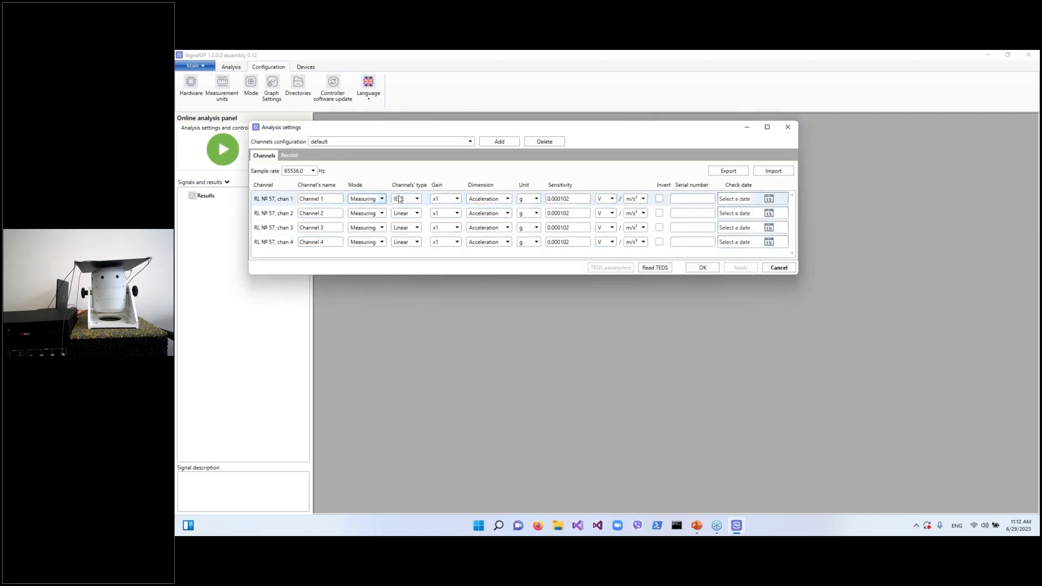
left_click(414, 201)
left_click(414, 214)
left_click(414, 231)
left_click(415, 228)
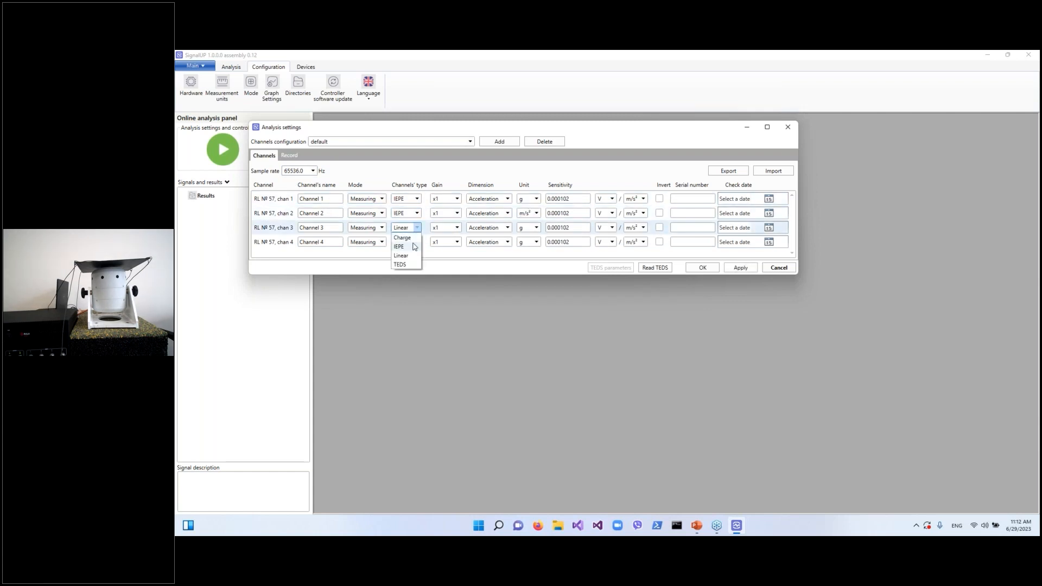
left_click(411, 247)
left_click(416, 242)
left_click(410, 262)
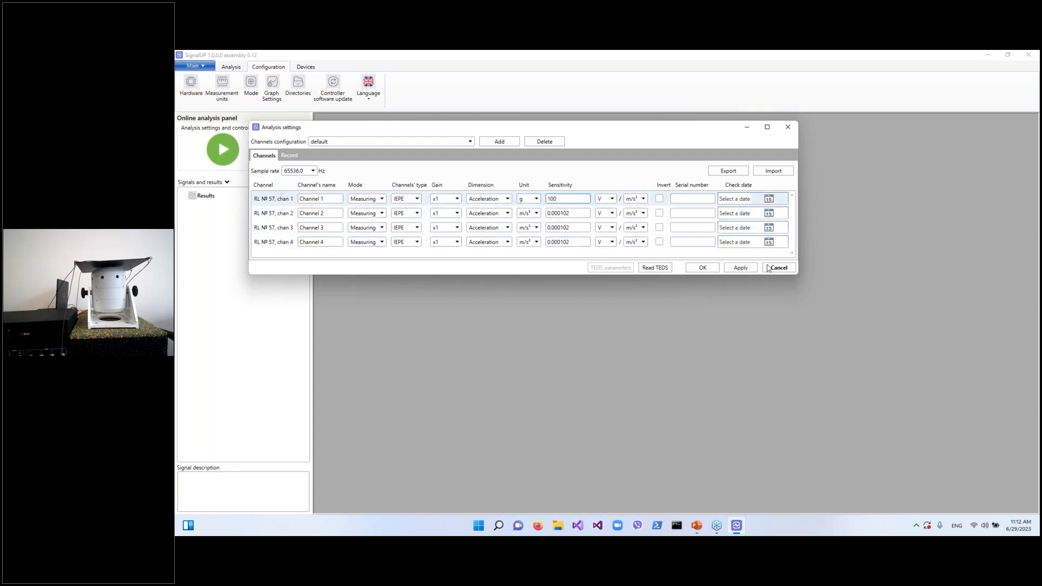
Set each channel's sensitivity to 100 mV/g
left_click(608, 199)
left_click(605, 217)
left_click(639, 198)
left_click(633, 207)
left_click(551, 213)
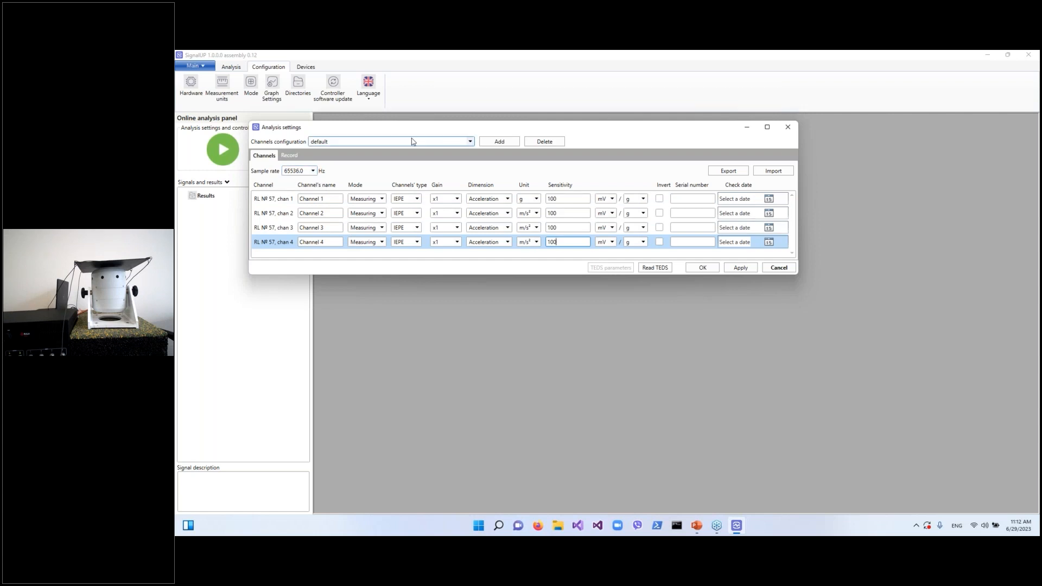
Set the recording file to SineNew on the Desktop and apply the analysis settings
left_click(289, 156)
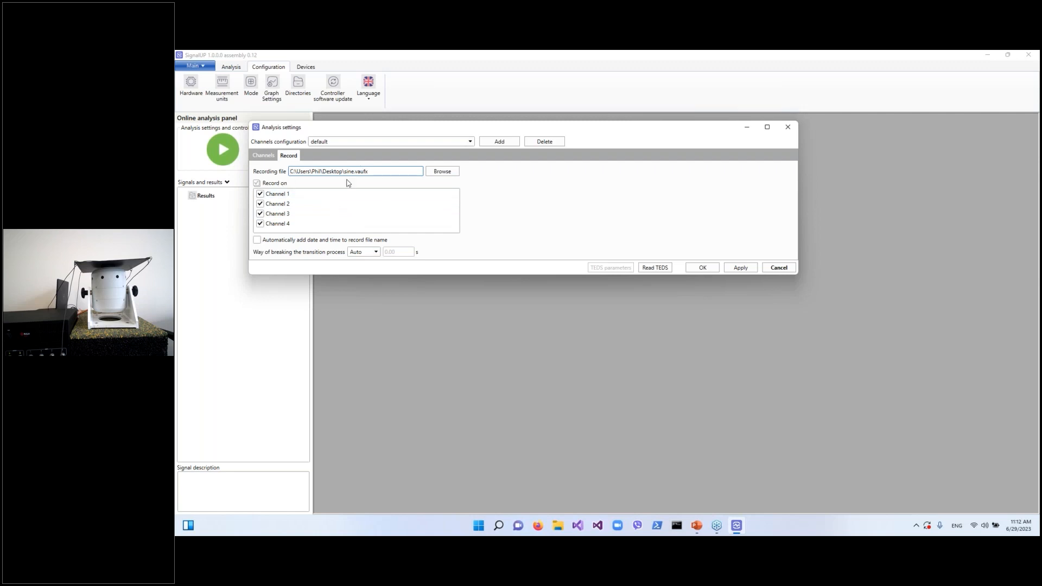
left_click(442, 171)
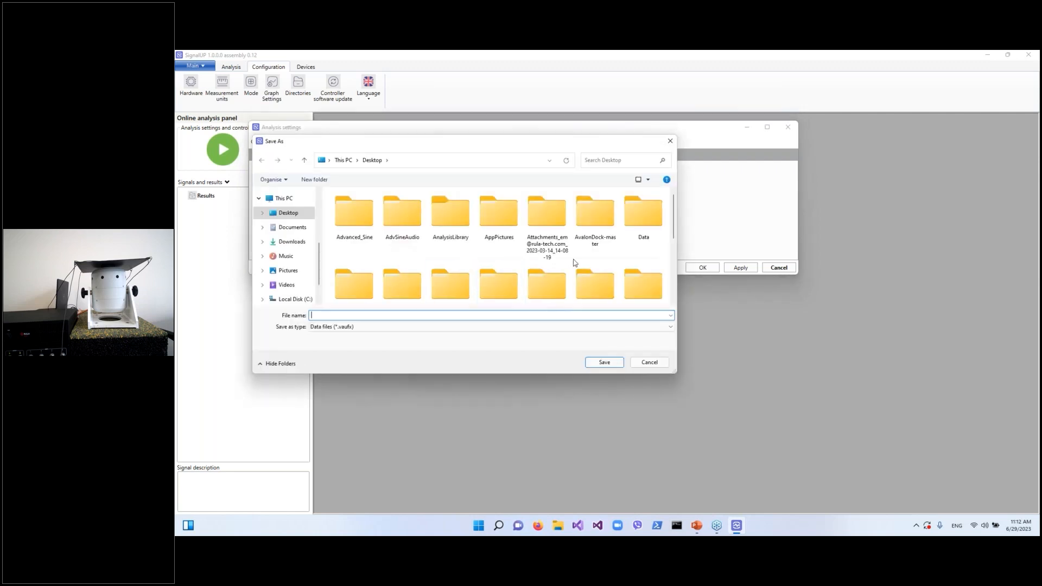
type("SineNew")
left_click(619, 364)
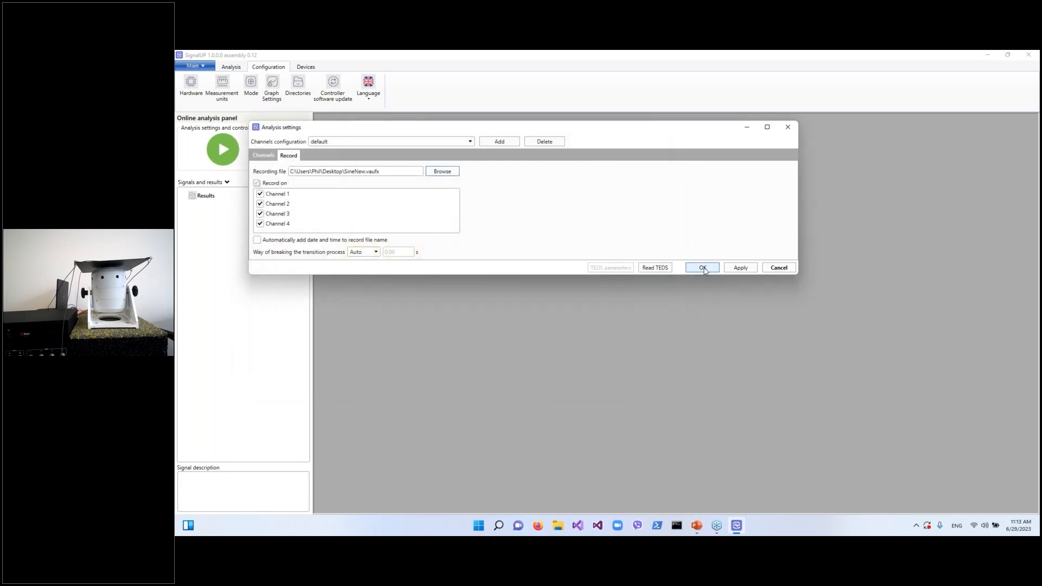
left_click(703, 268)
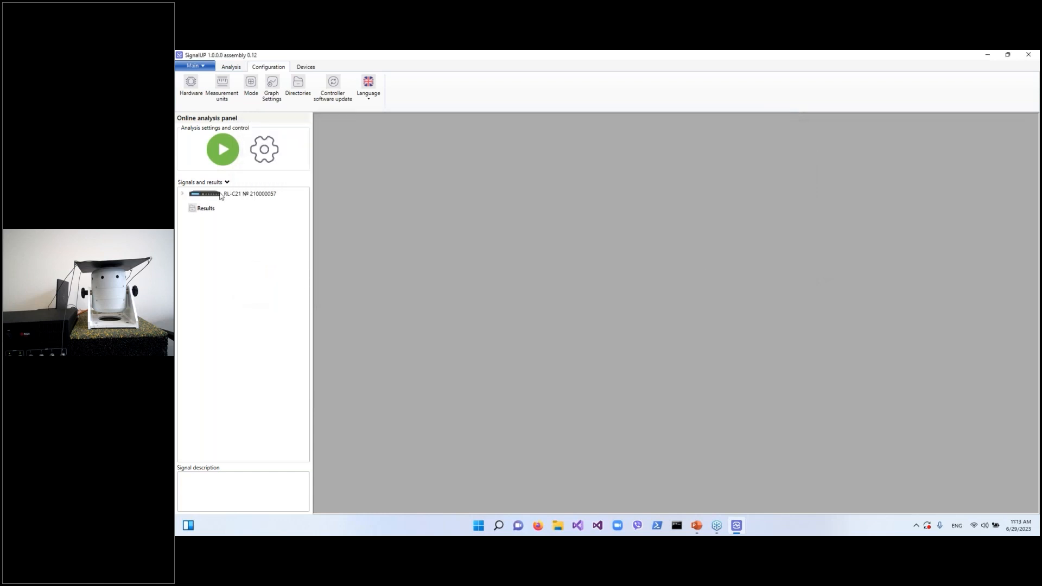
Expand the RL-C21 device to show its channels and start the online analysis
left_click(182, 195)
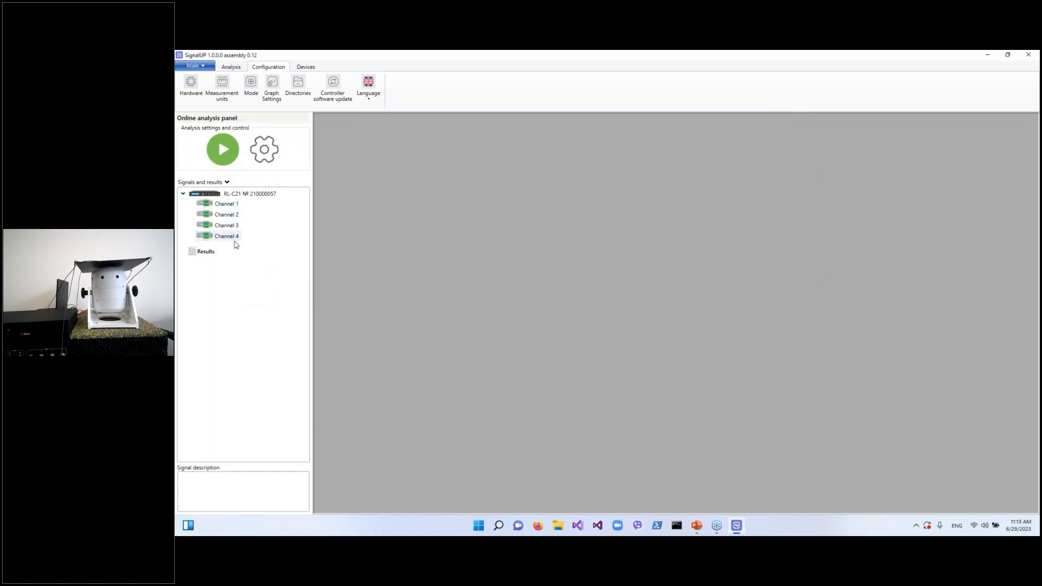
left_click(230, 68)
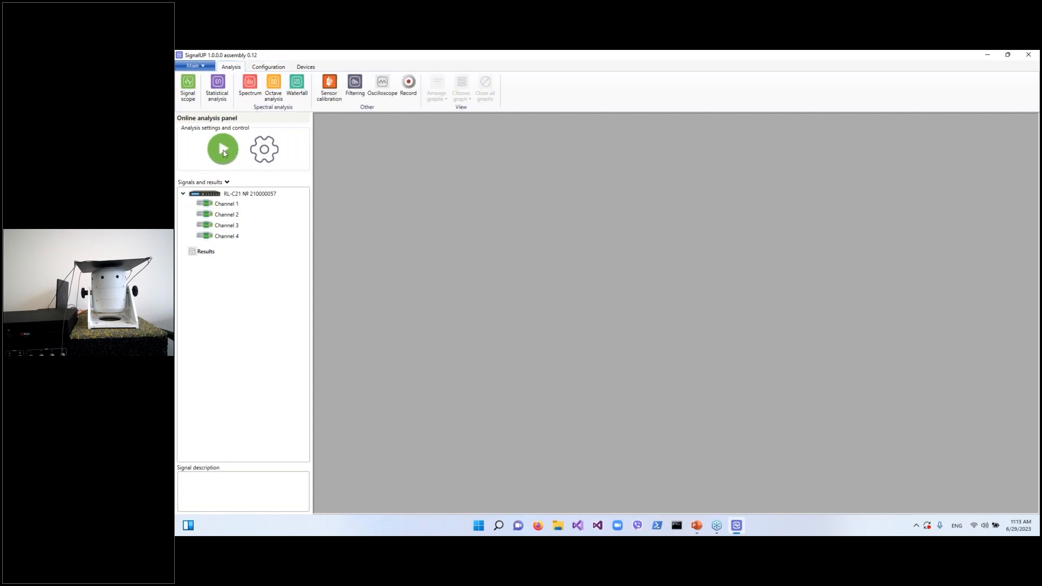
left_click(224, 151)
Open the Record panel and start recording all channels
left_click(408, 84)
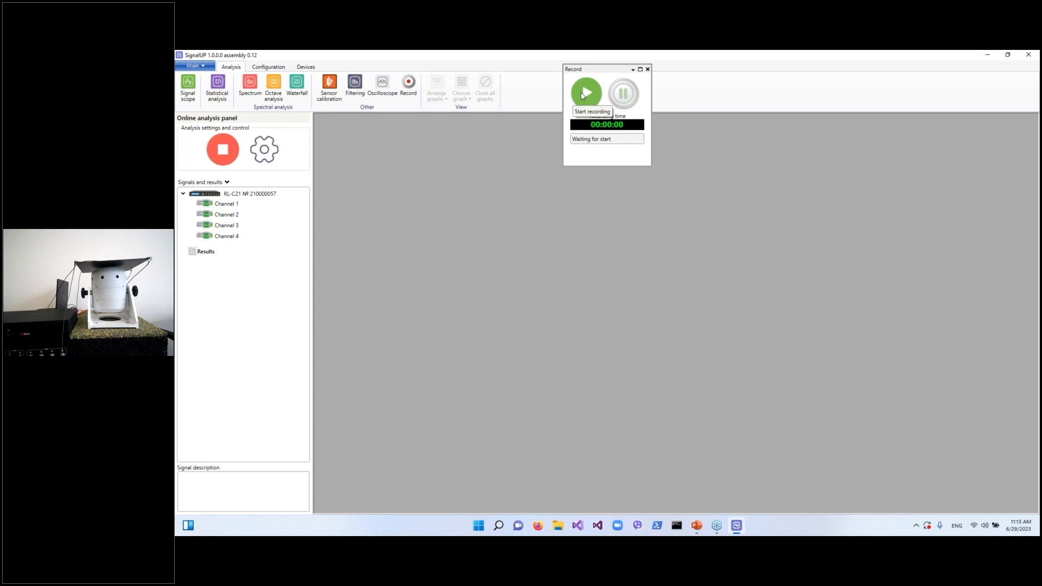
left_click(587, 95)
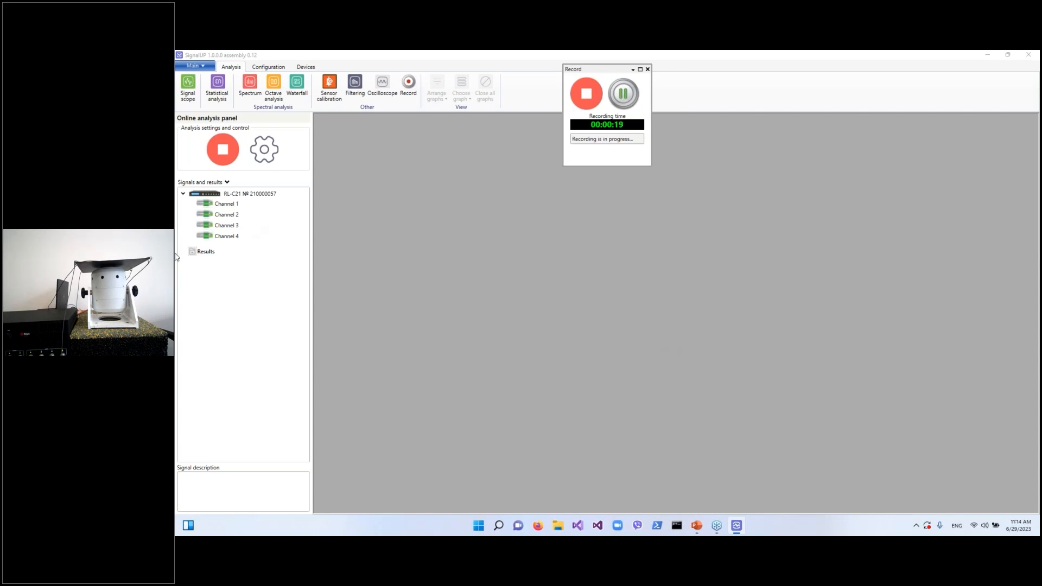
Open an oscilloscope for Channel 1 showing its spectrum scope
right_click(226, 203)
left_click(249, 210)
left_click(667, 135)
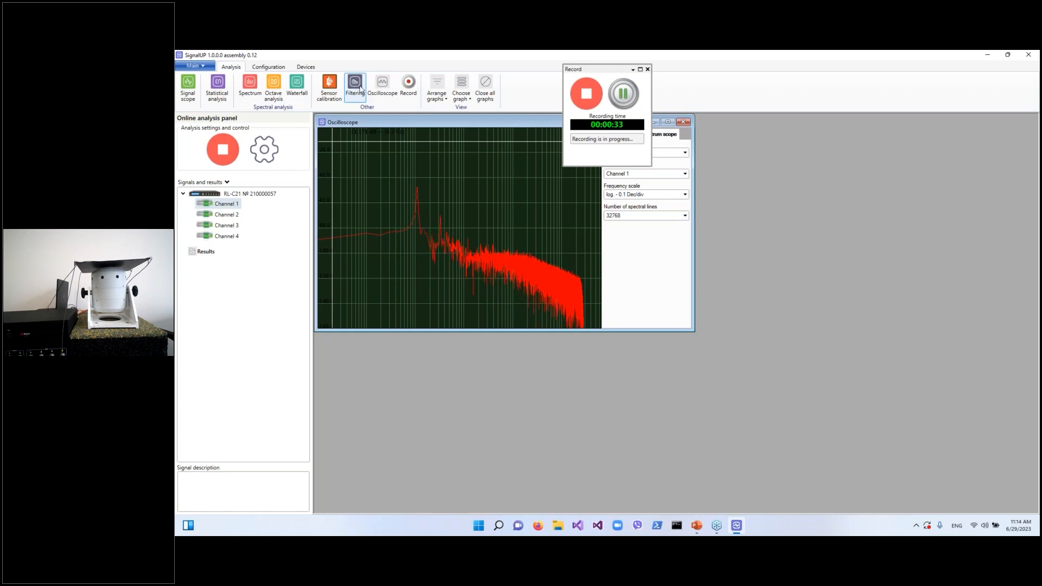
Create a spectrum analysis of Channels 1 to 4 with the default FFT settings
left_click(242, 90)
left_click(591, 205)
left_click(590, 213)
left_click(591, 223)
left_click(590, 232)
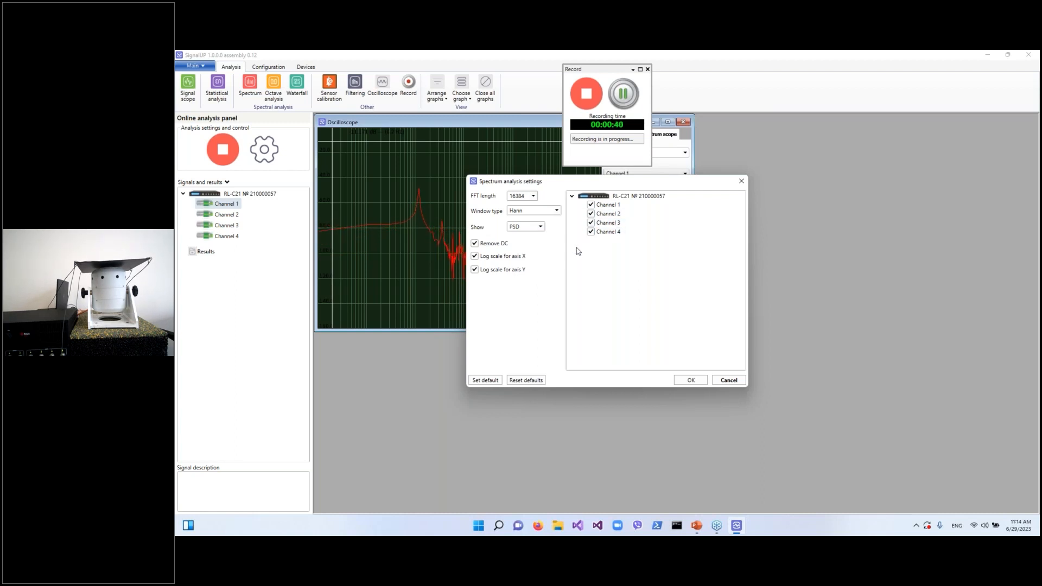
left_click(691, 380)
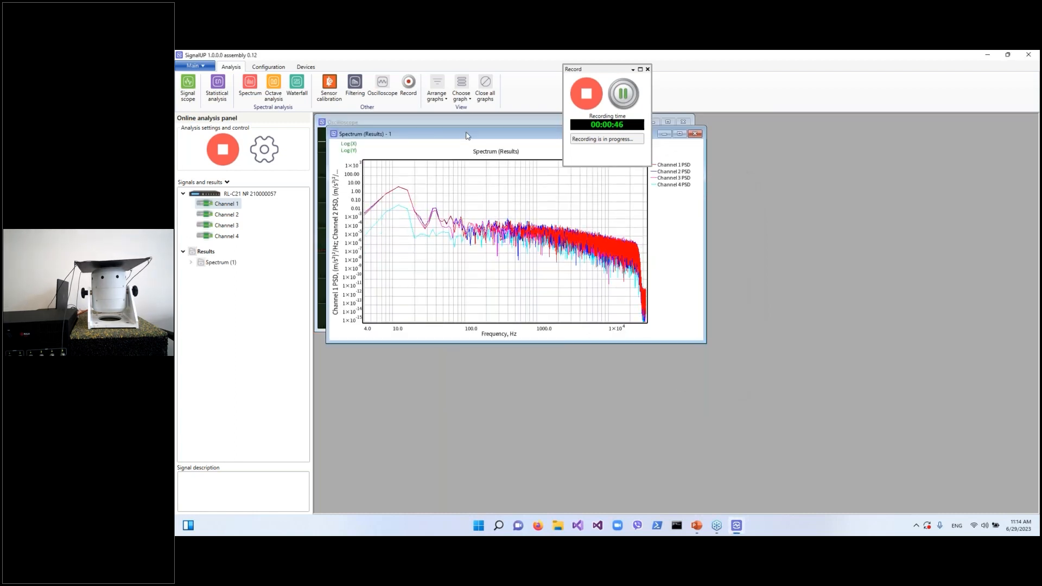
Reposition the spectrum window and bring the oscilloscope window forward
left_click_drag(467, 135, 541, 204)
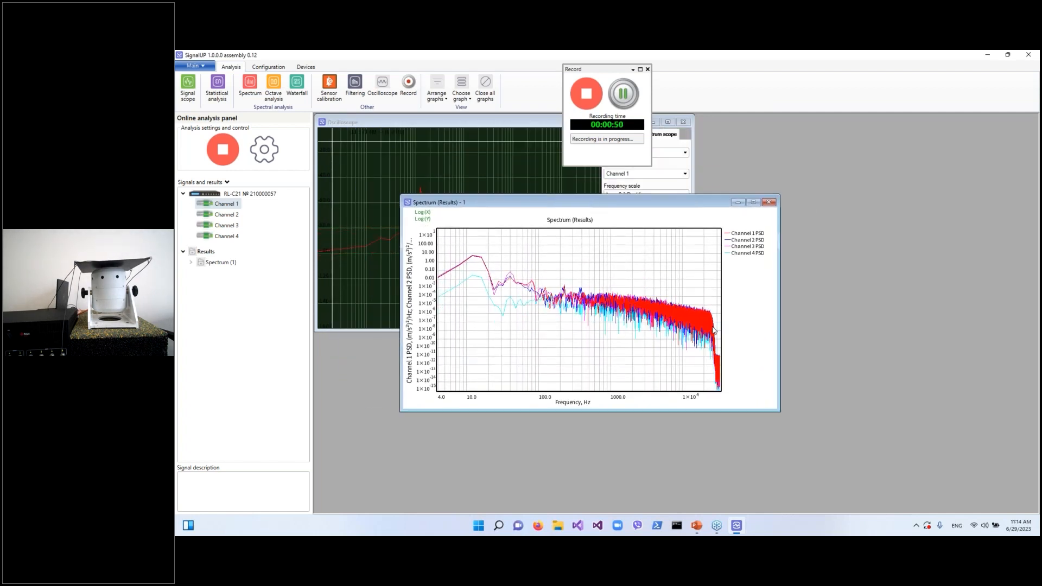
right_click(598, 272)
left_click(609, 277)
left_click(353, 124)
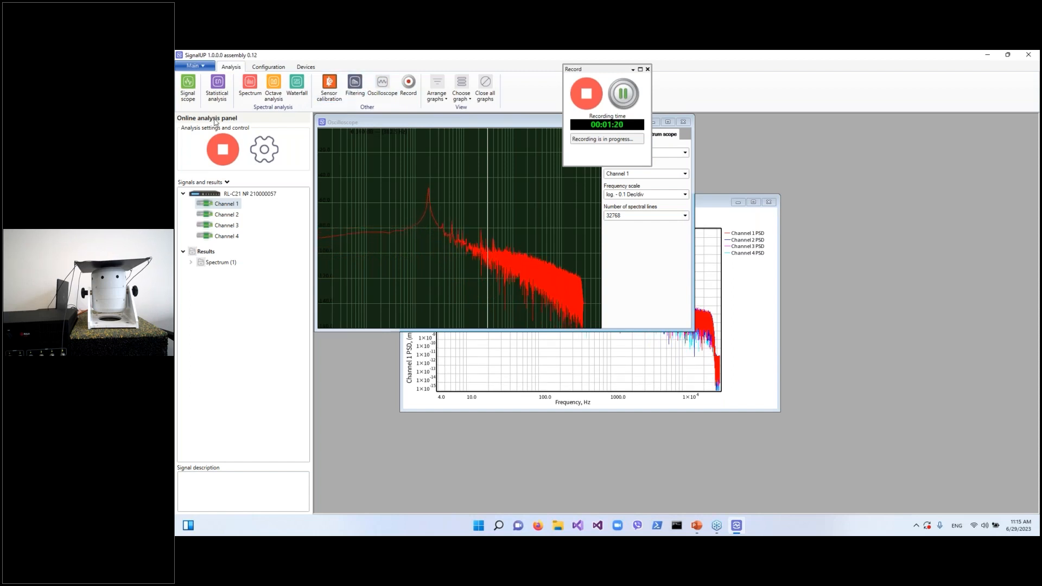
Create a waterfall analysis of Channel 1
left_click(293, 96)
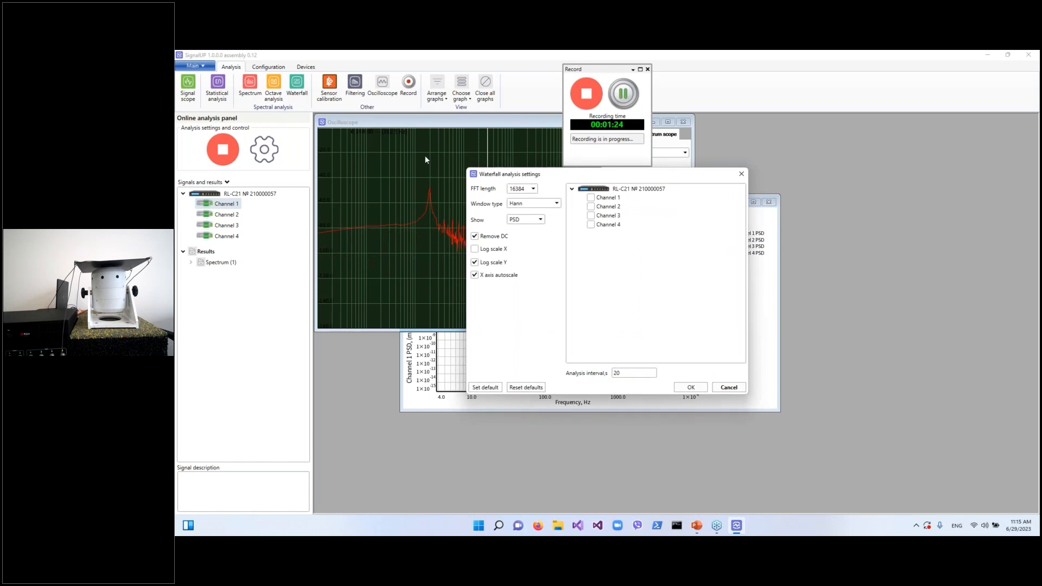
left_click(591, 198)
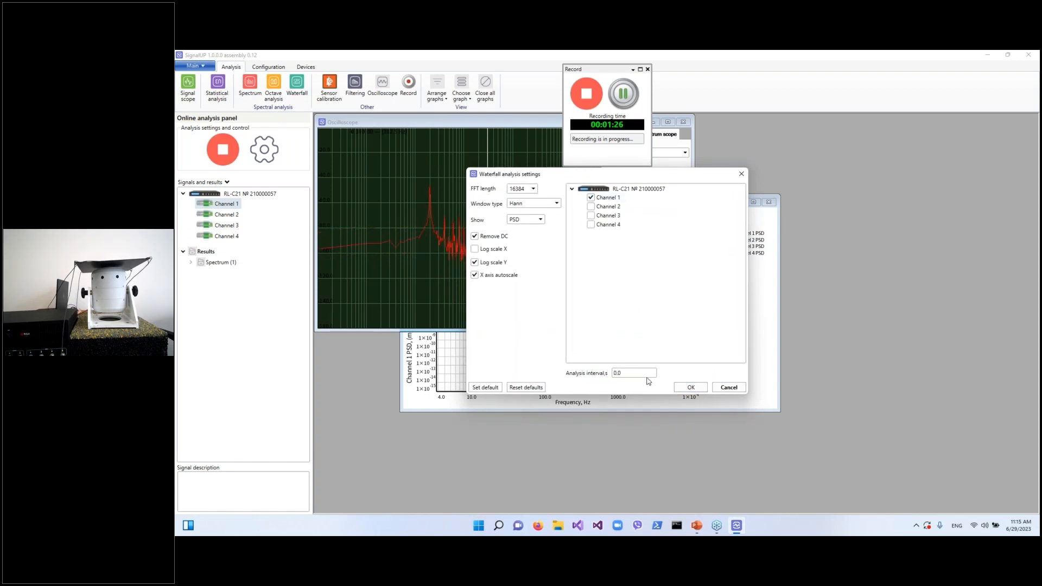
key("Return")
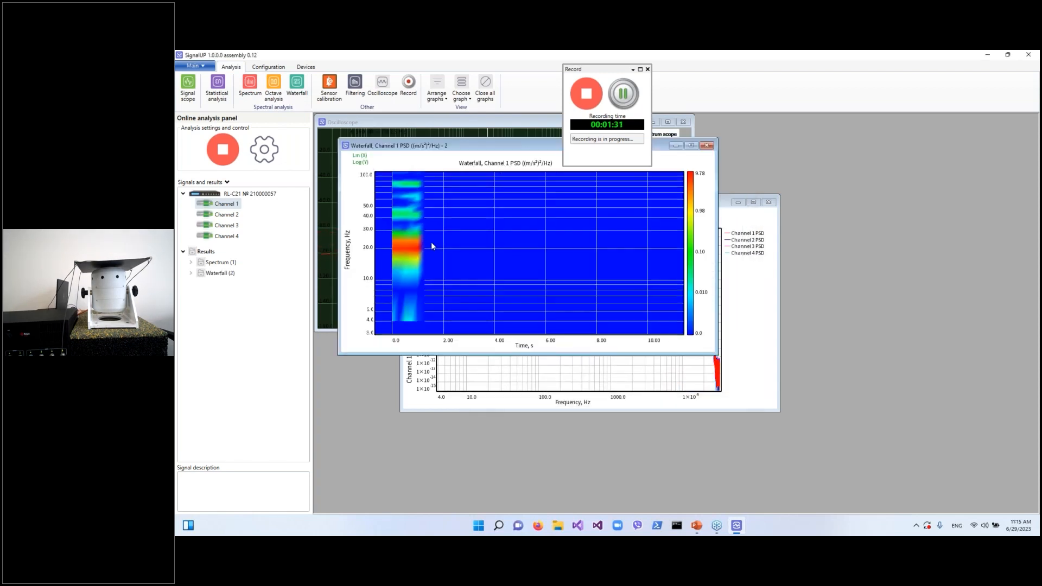
Maximize the waterfall window and zoom its graph in and out to inspect it
left_click(691, 145)
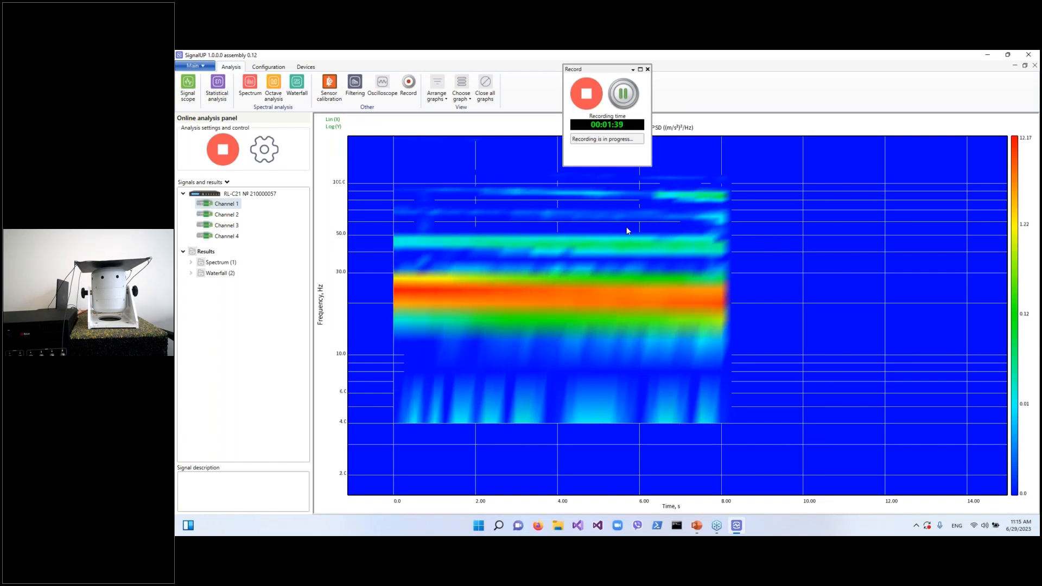
scroll(727, 228, "down", 5)
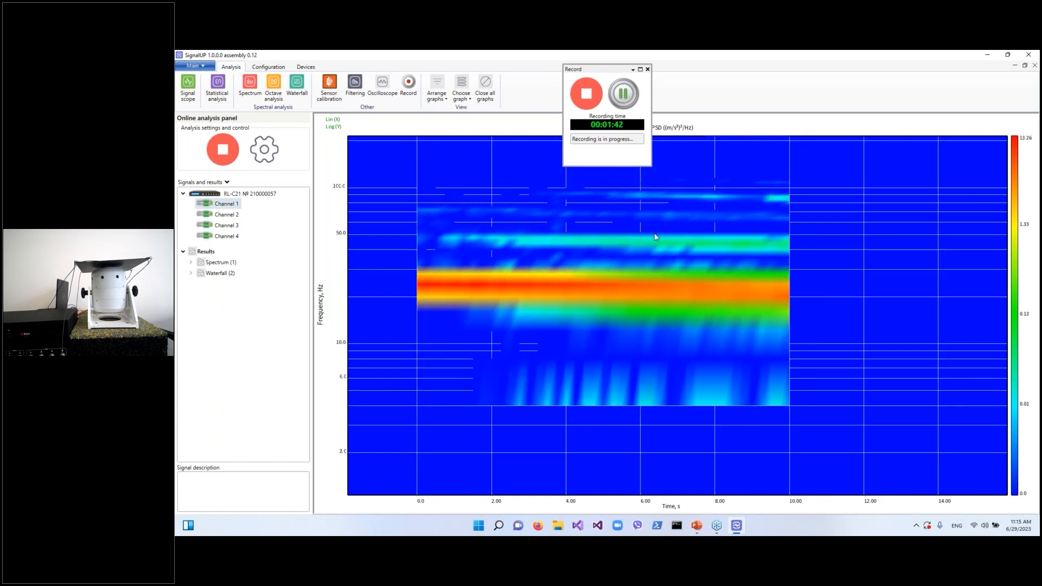
scroll(728, 231, "down", 2)
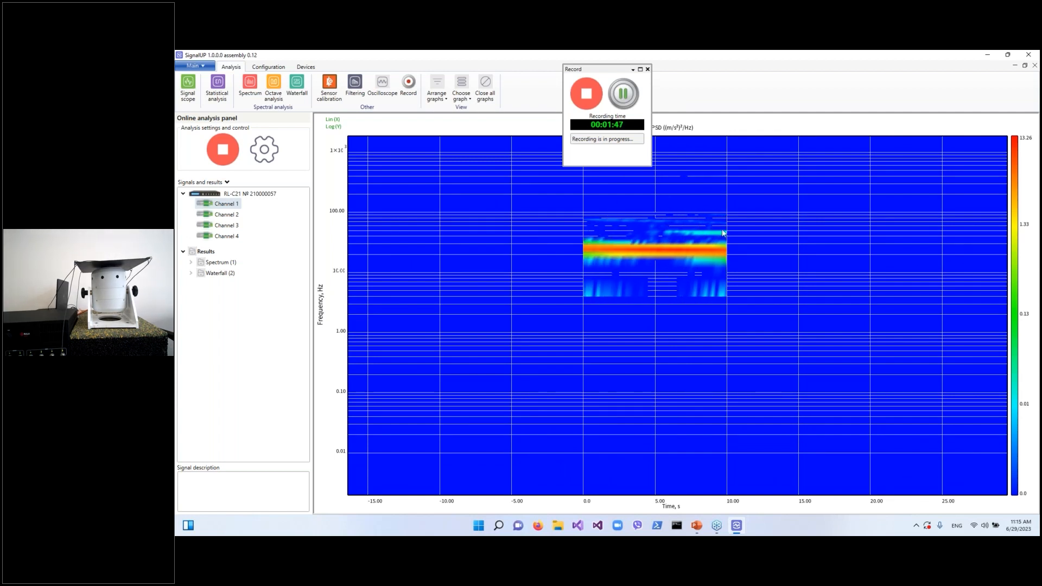
scroll(727, 228, "up", 2)
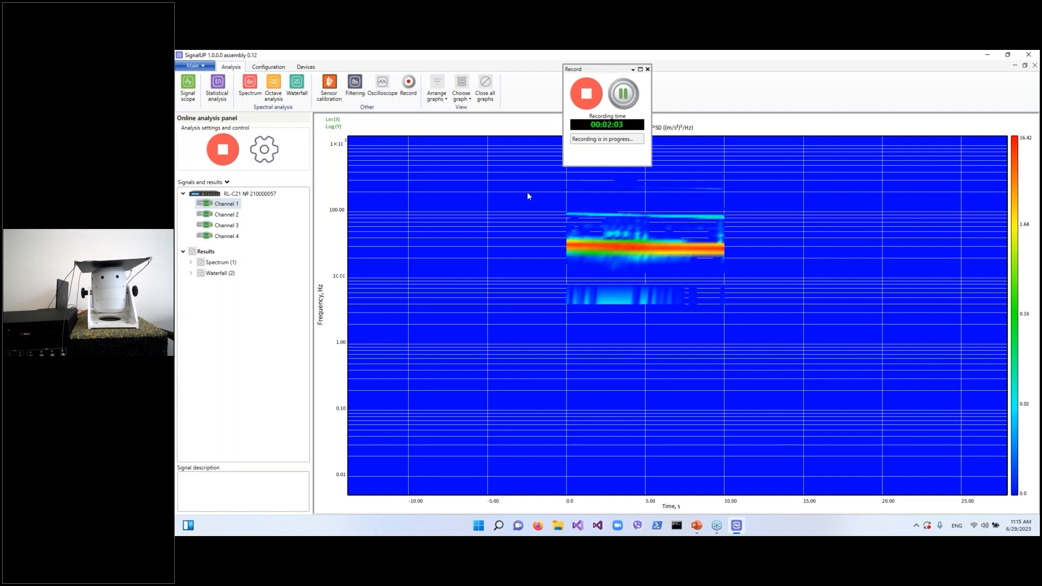
scroll(739, 228, "down", 1)
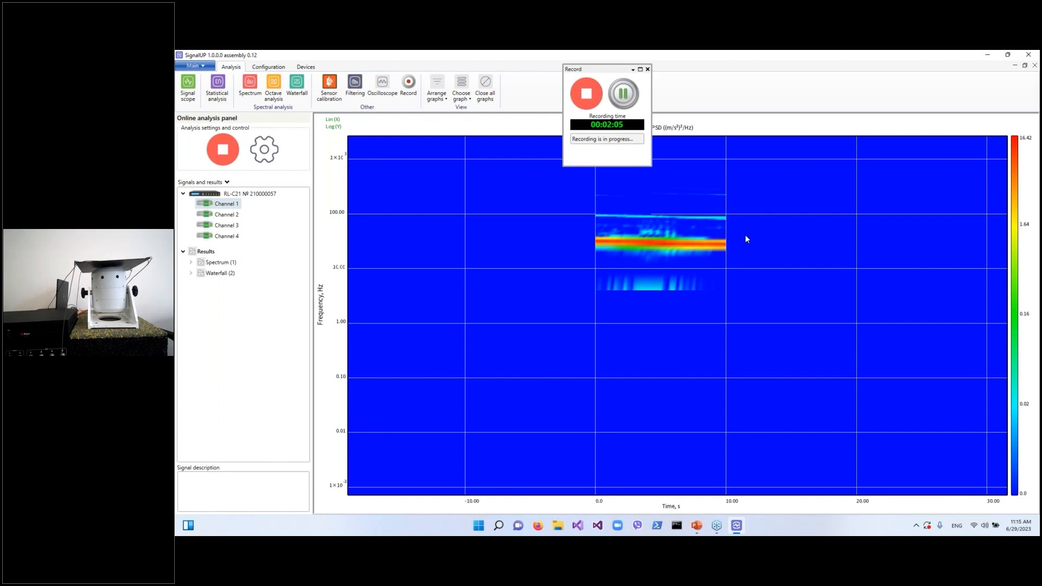
right_click(745, 236)
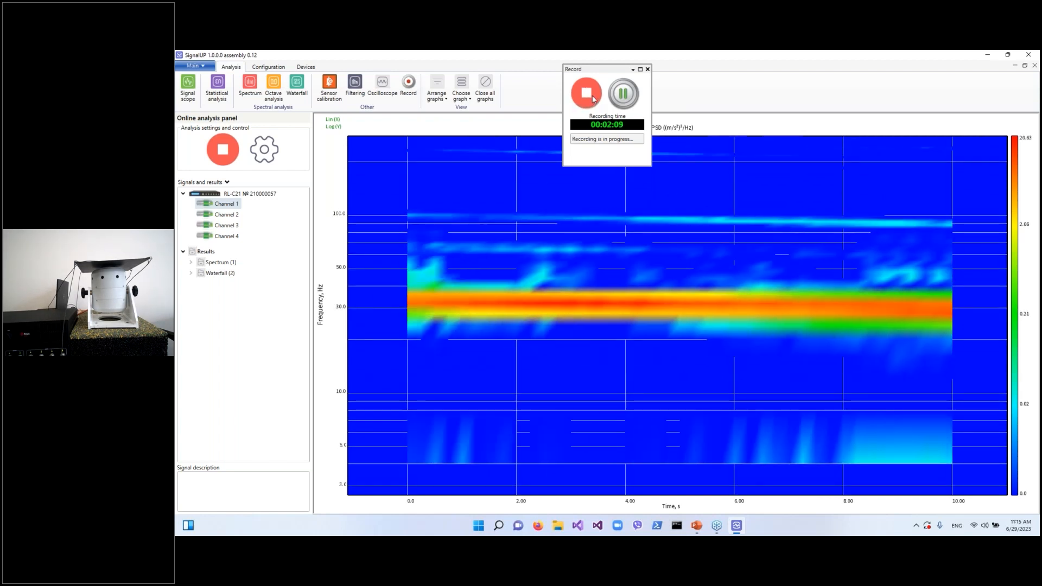
Stop the recording and the online analysis and close the Record panel
left_click(587, 94)
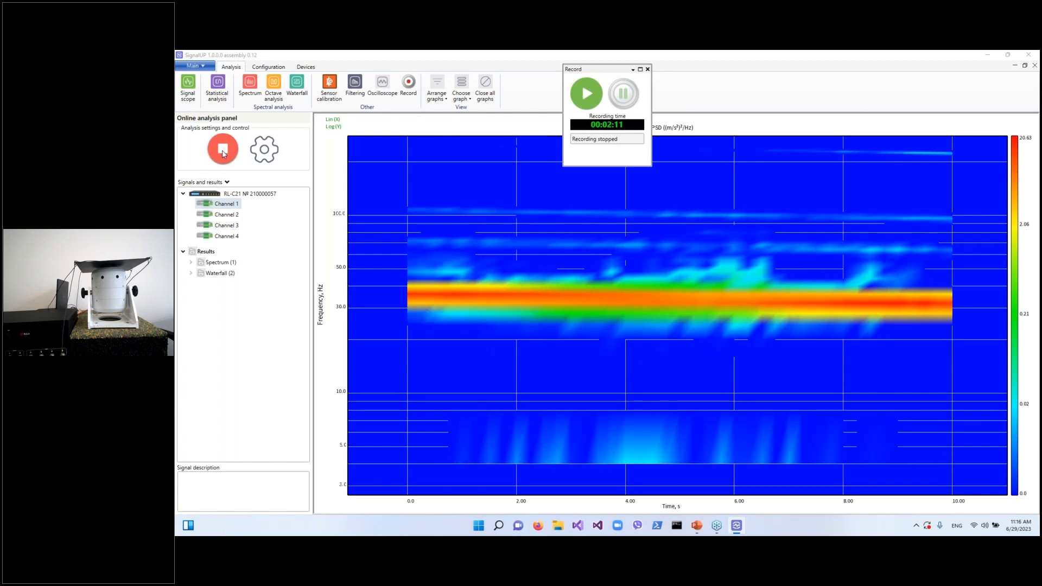
left_click(223, 154)
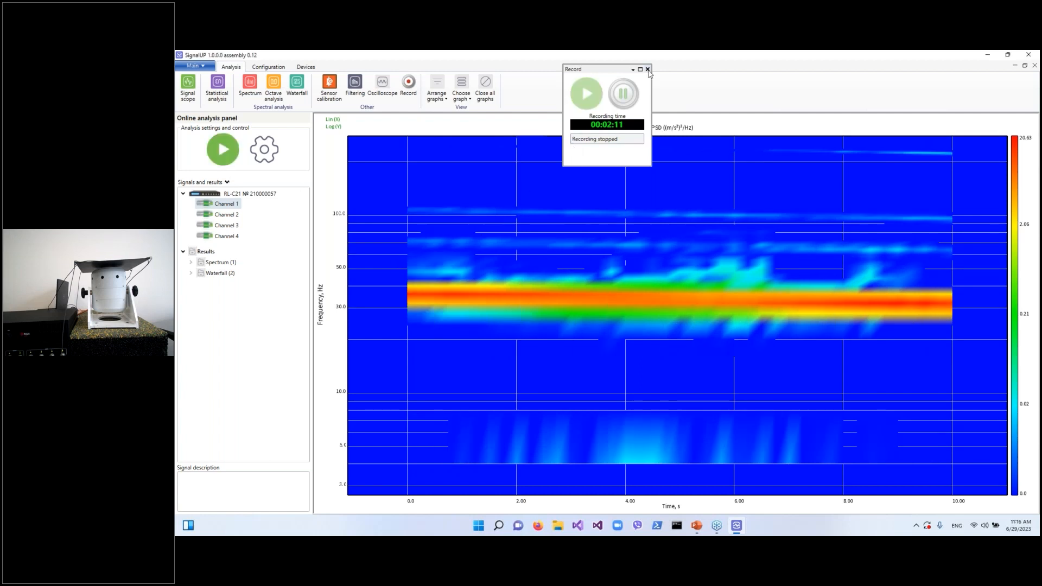
left_click(649, 69)
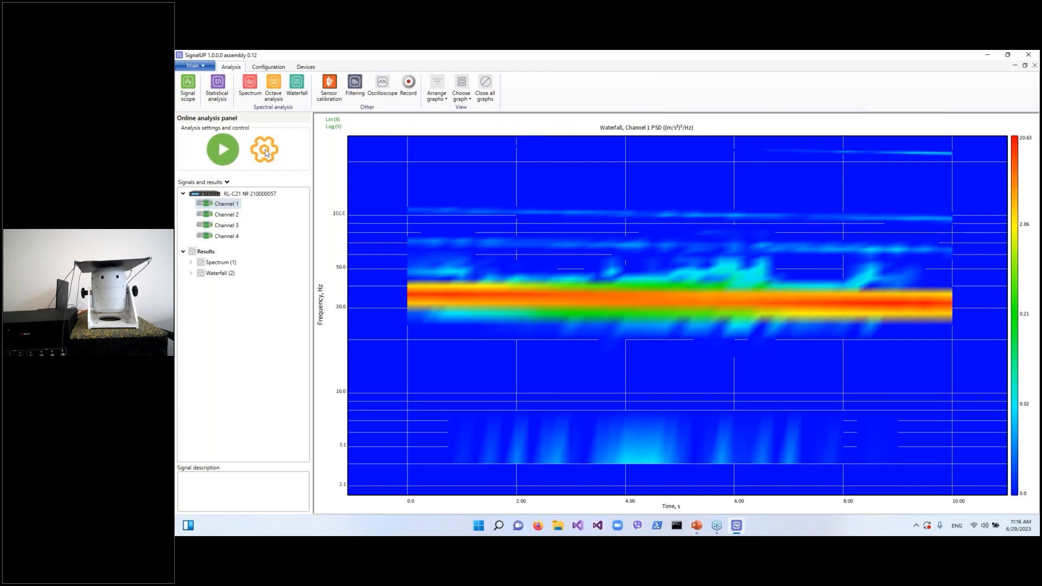
Open the analysis settings and set the recording file to RndNew on the Desktop
left_click(266, 153)
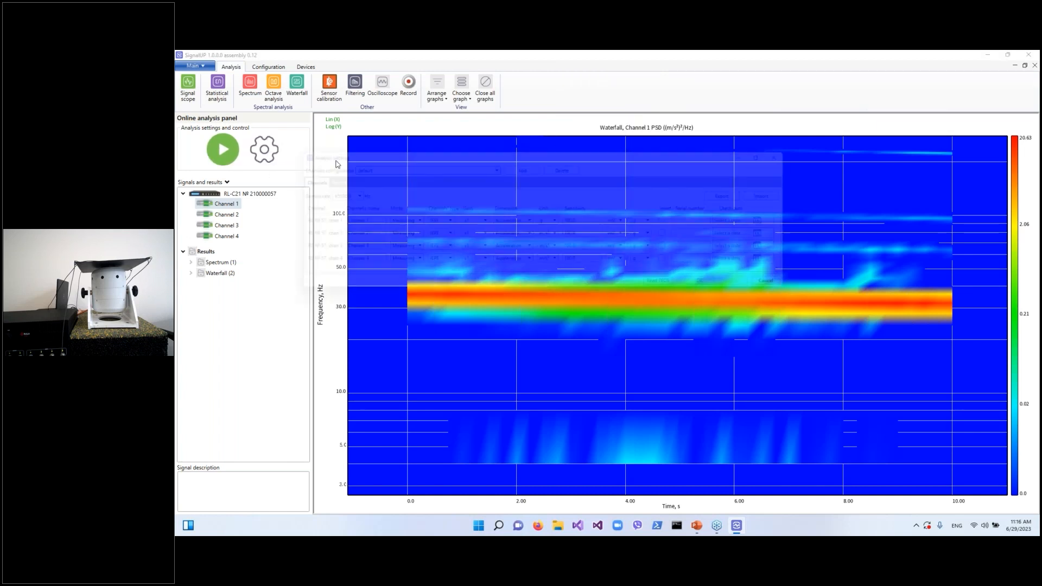
left_click(321, 182)
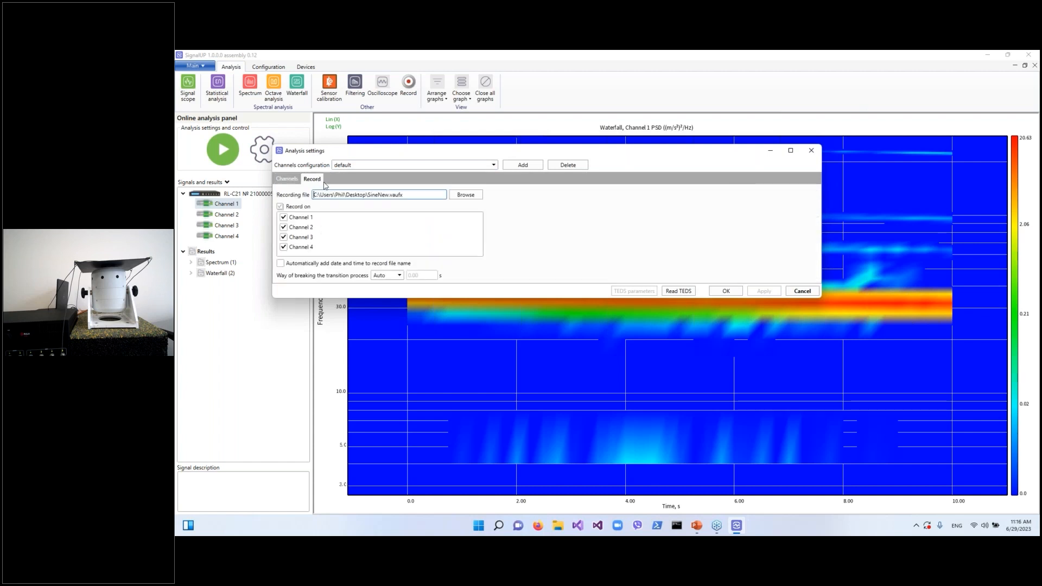
left_click(465, 195)
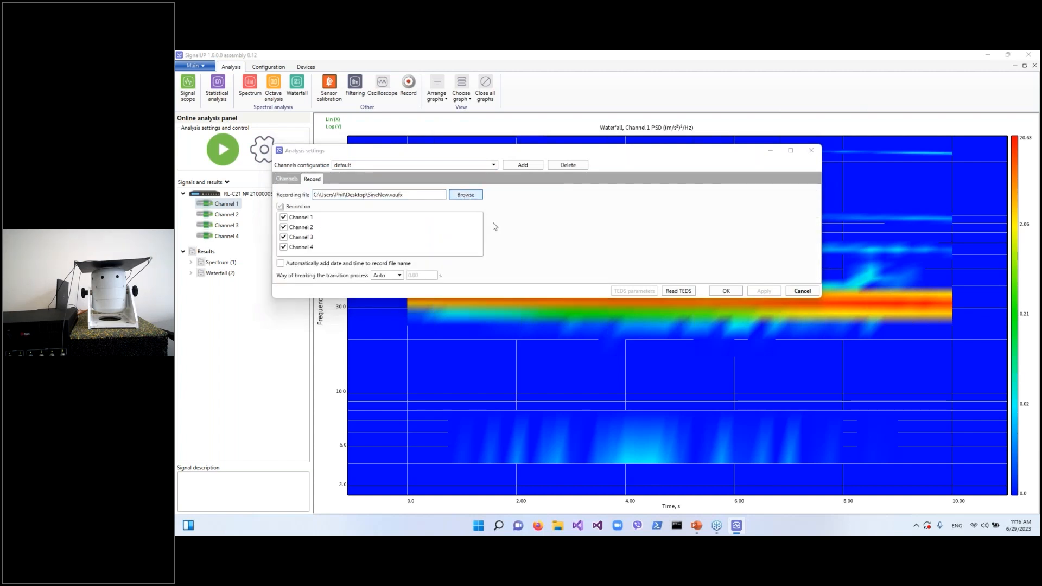
type("R")
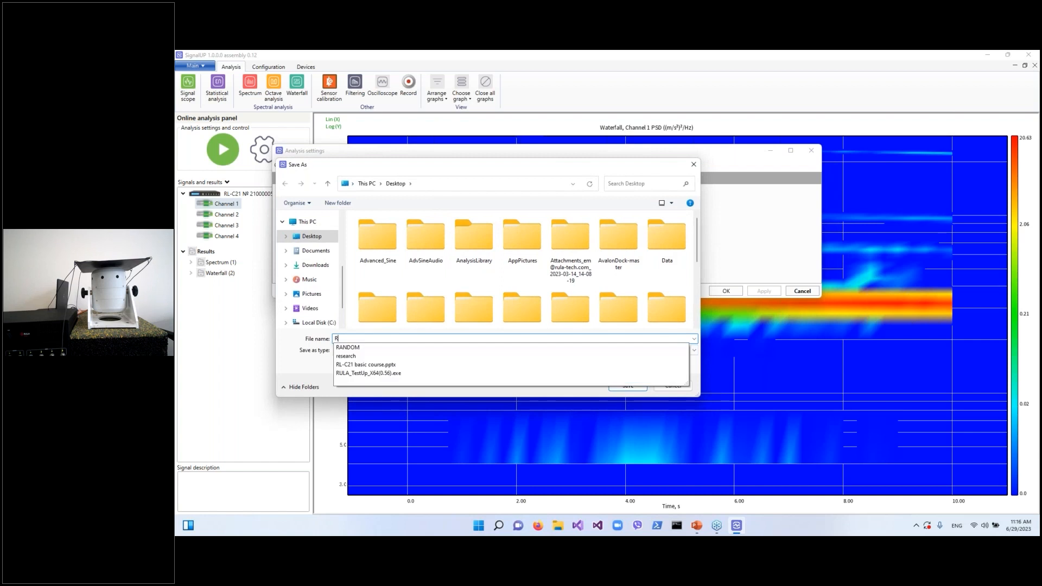
type("ndNew")
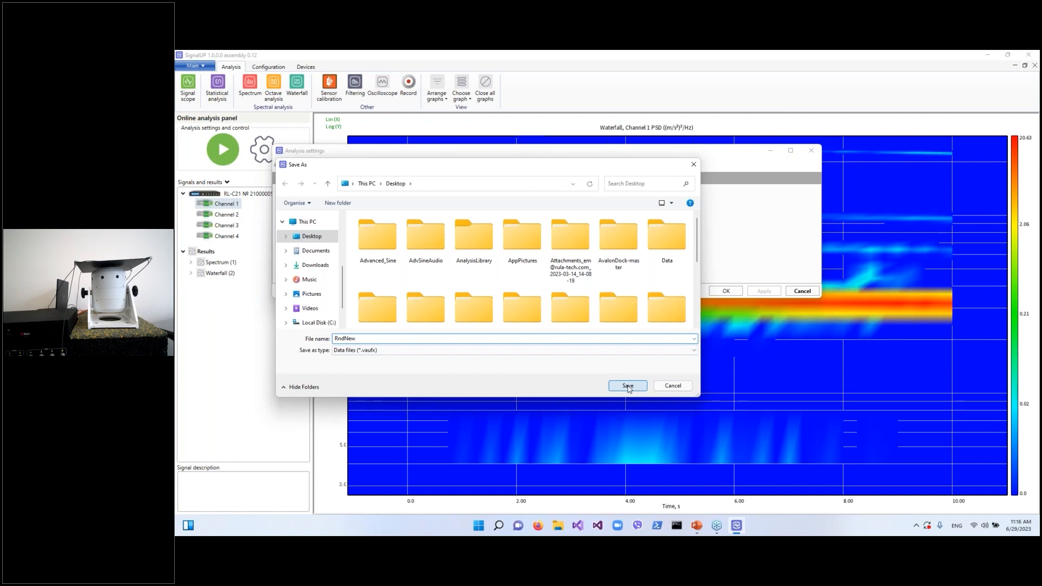
left_click(628, 386)
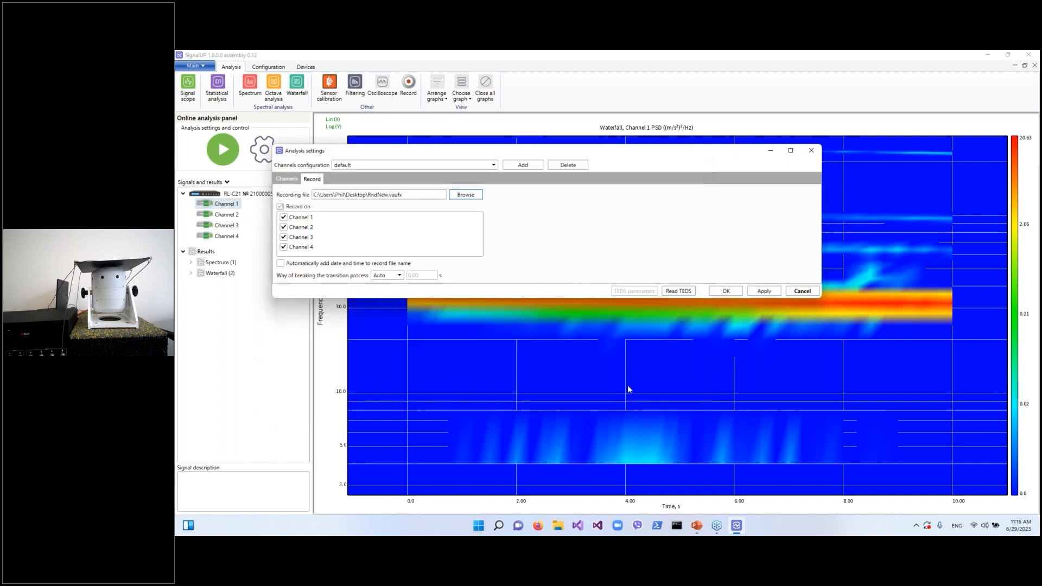
Confirm the analysis settings and start the online analysis
left_click(726, 291)
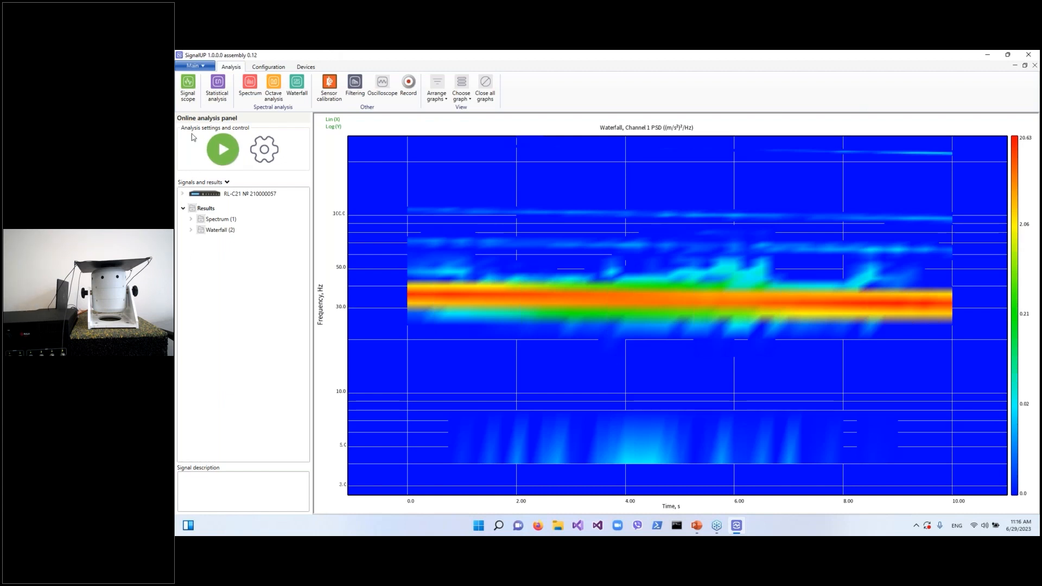
left_click(233, 148)
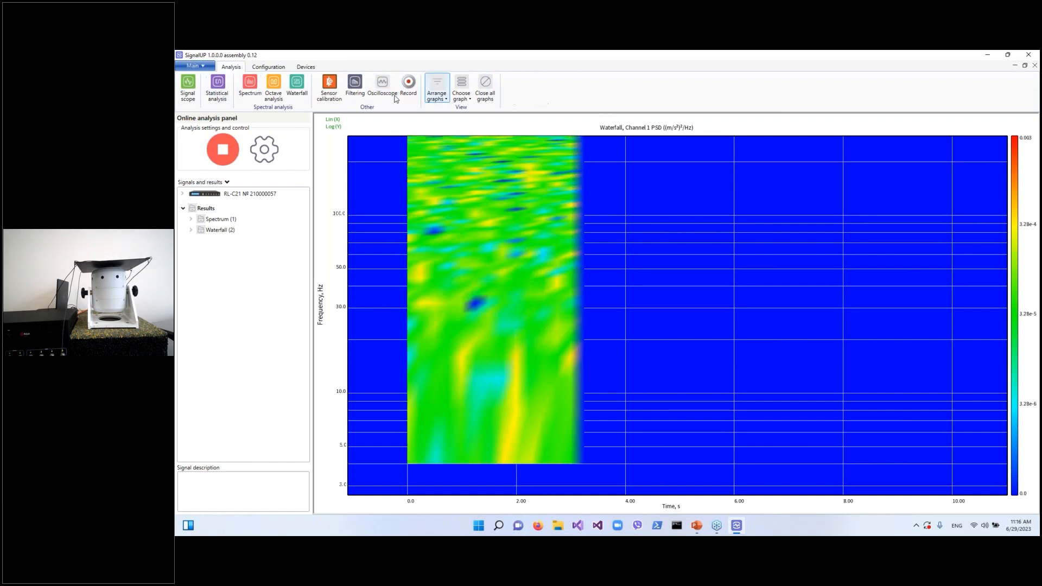
Add the Oscilloscope graph to the view alongside the spectrum and waterfall graphs
left_click(462, 93)
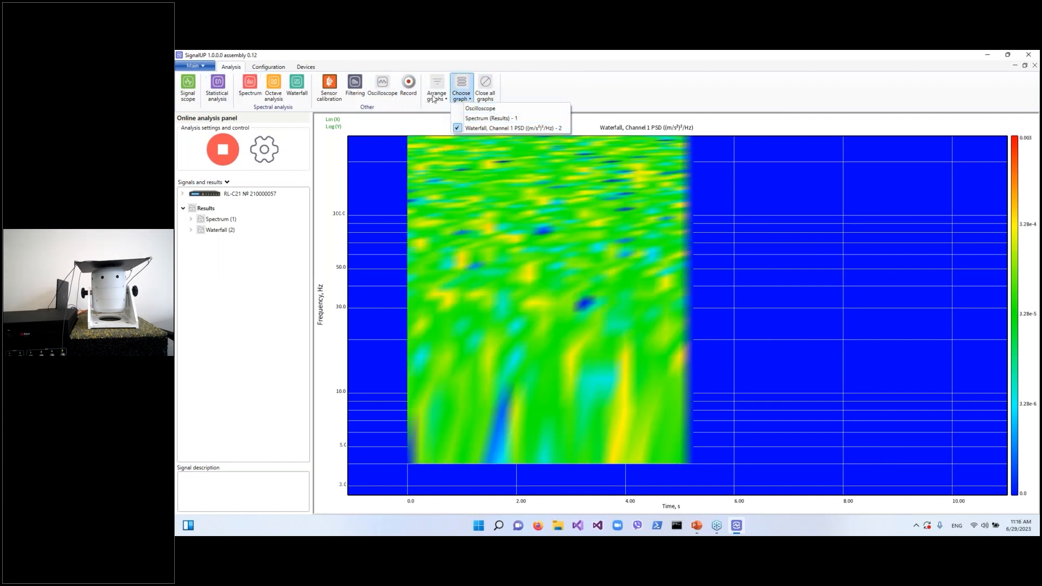
left_click(460, 108)
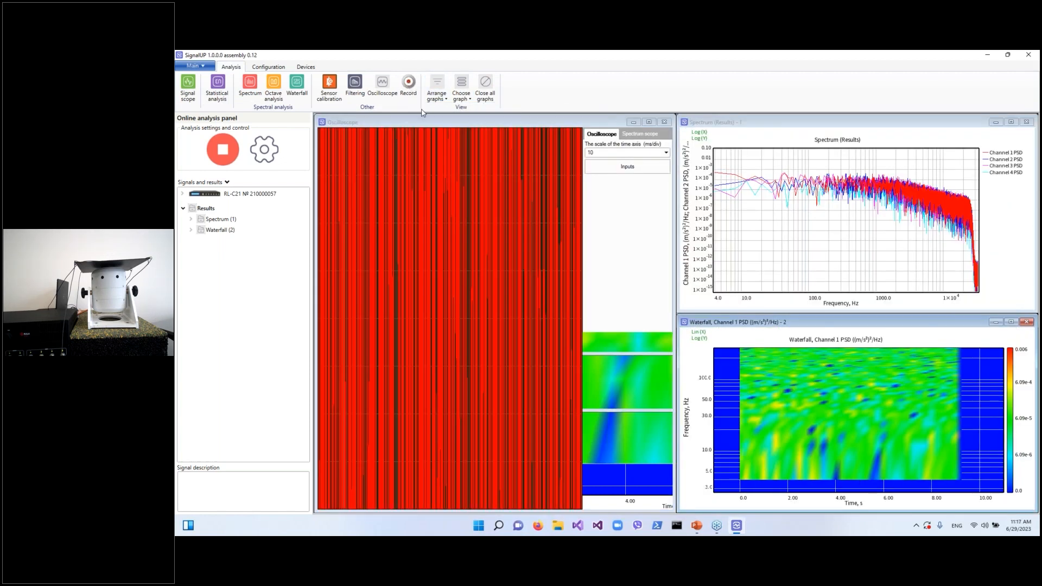
Start recording to file and move the Record panel beside the signals tree
left_click(409, 91)
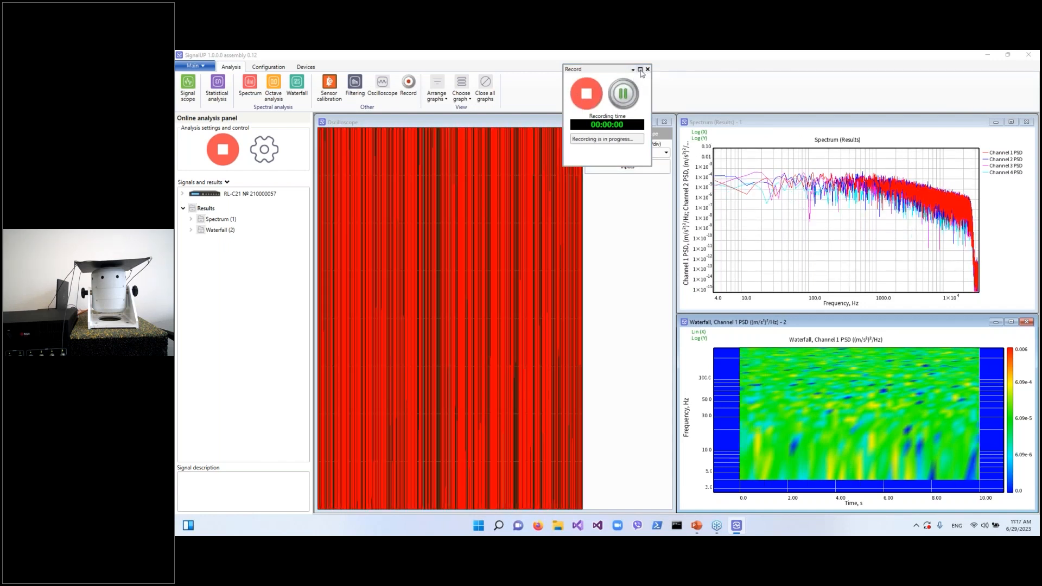
left_click_drag(636, 74, 271, 284)
Switch the oscilloscope to spectrum scope view and autoscale the Spectrum graph
left_click(640, 134)
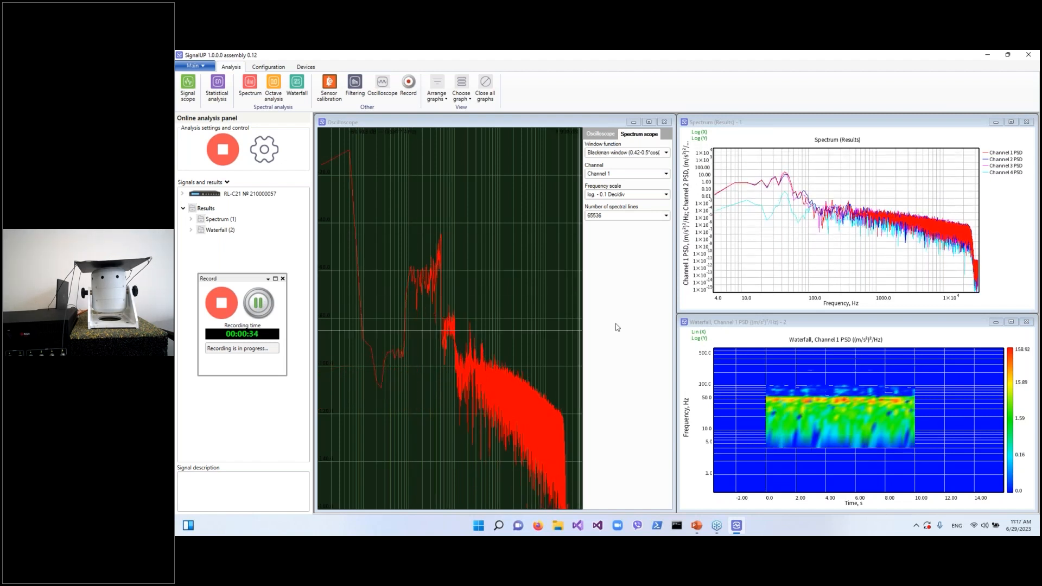
right_click(808, 226)
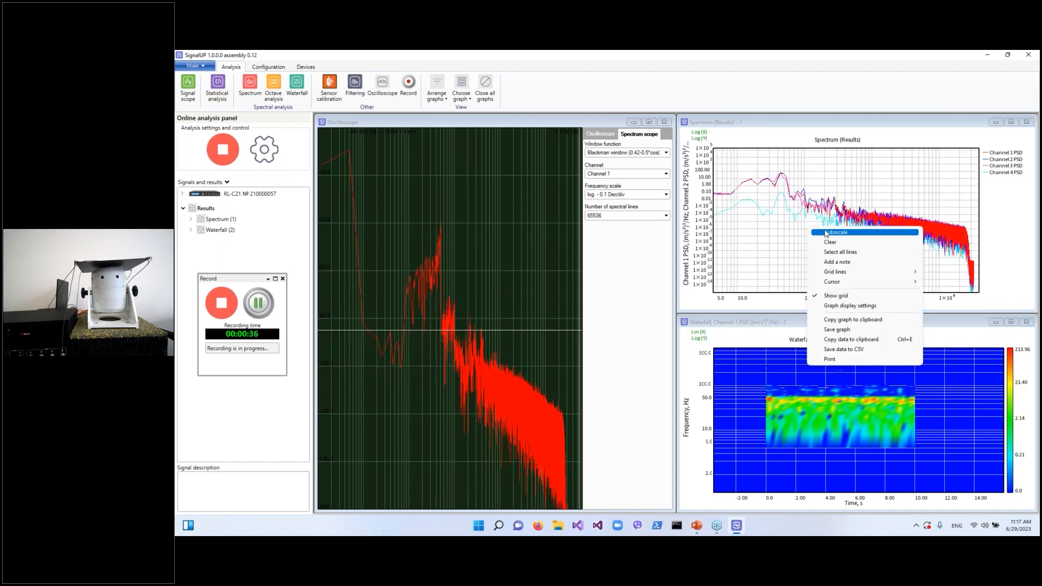
left_click(819, 232)
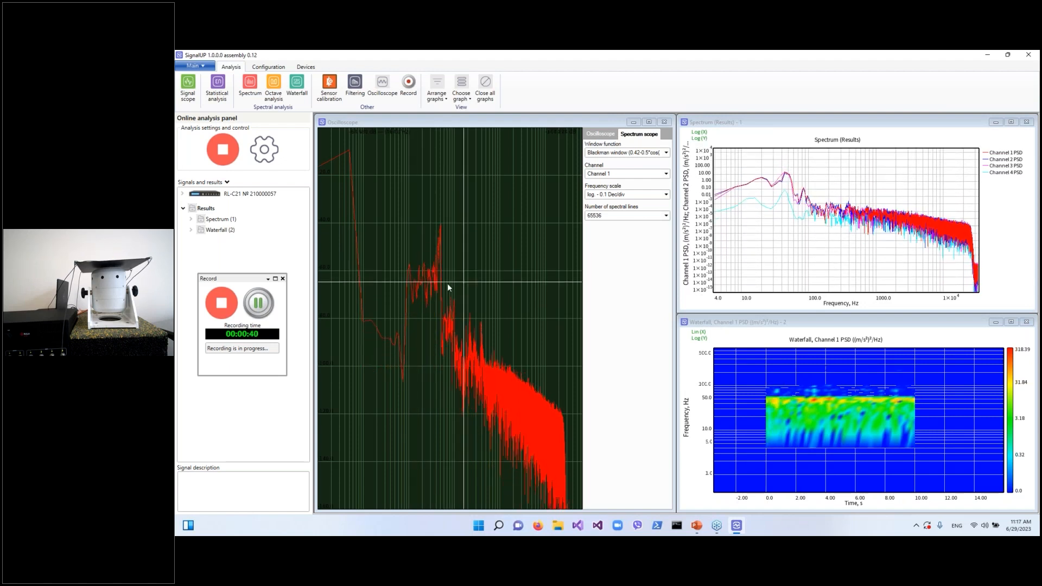
Stop the recording, close the Record panel, and stop the online analysis while the waterfall is maximized
double_click(792, 322)
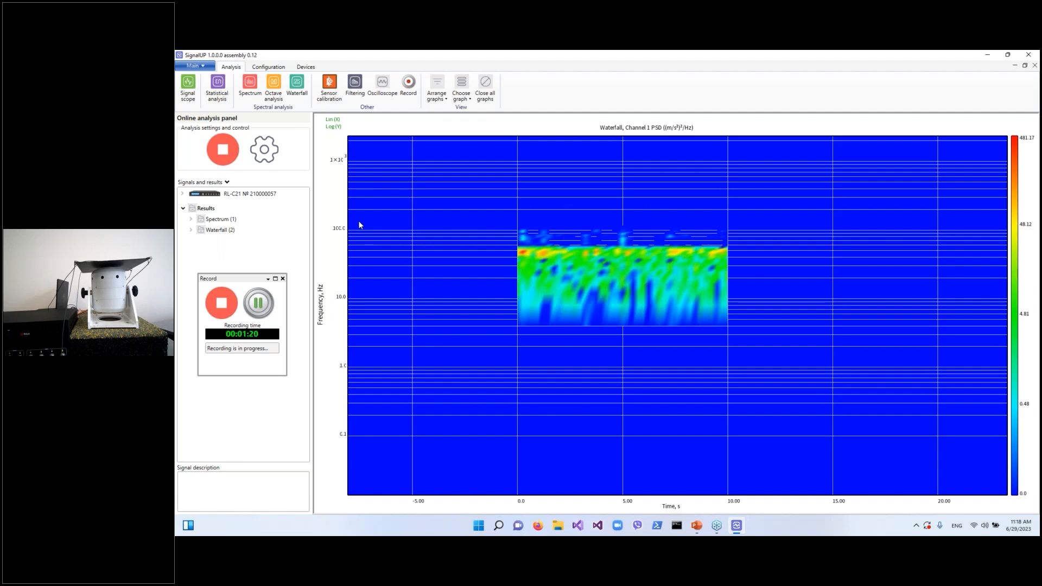
left_click(222, 305)
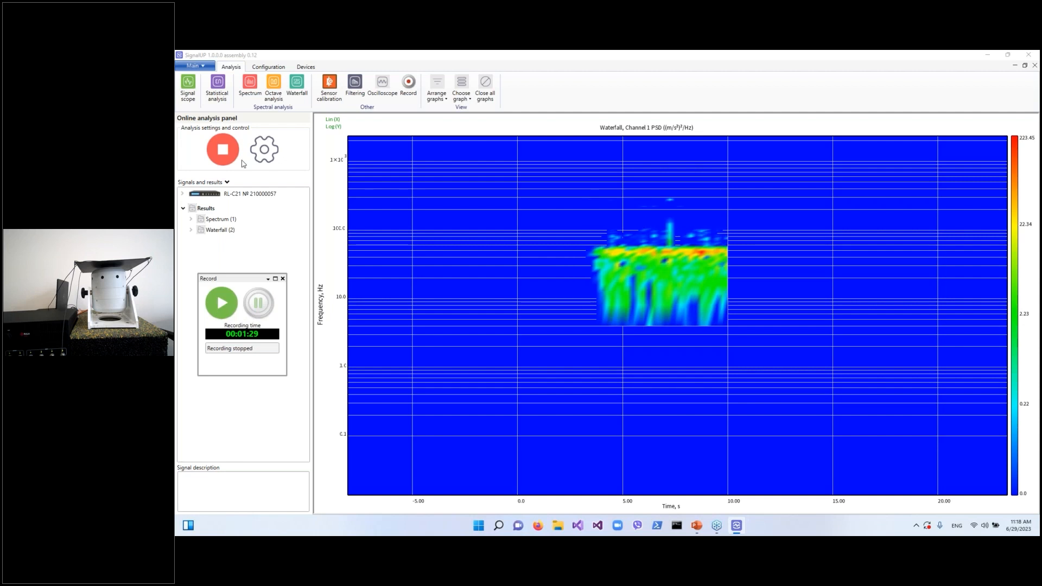
left_click(282, 279)
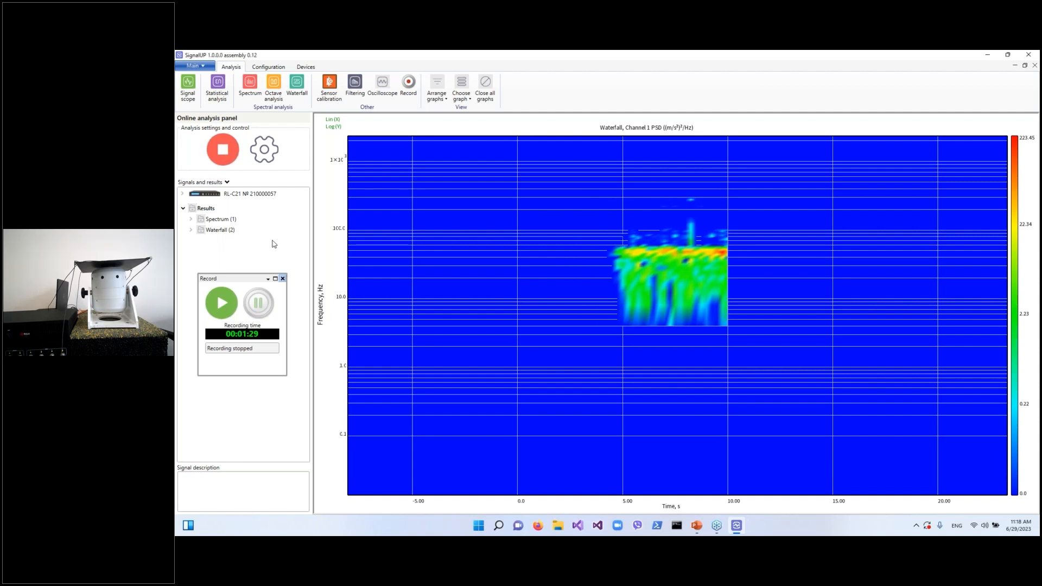
left_click(223, 154)
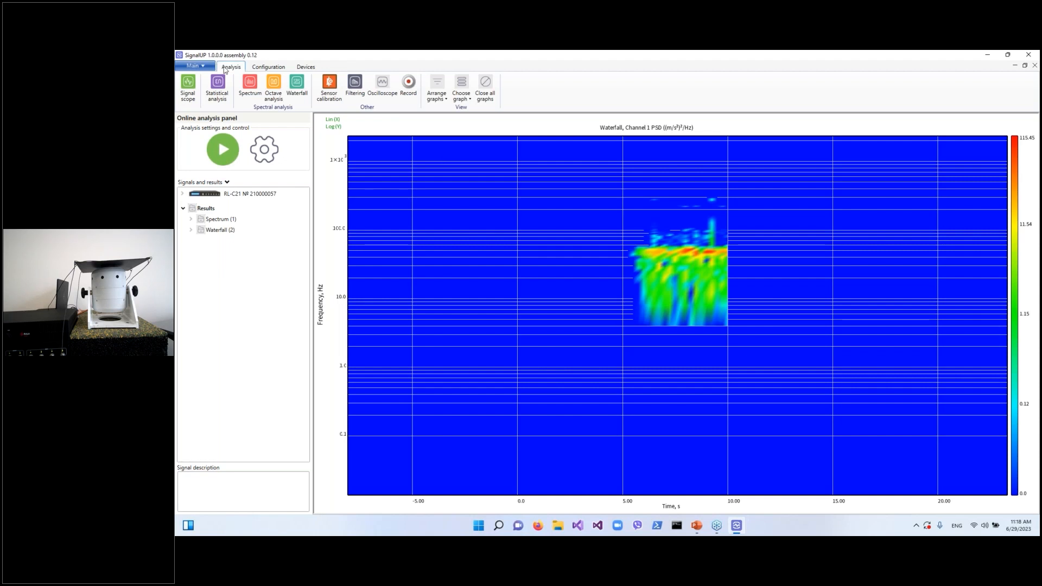
Switch to File processing mode and delete all previous results from the Results tree
left_click(194, 66)
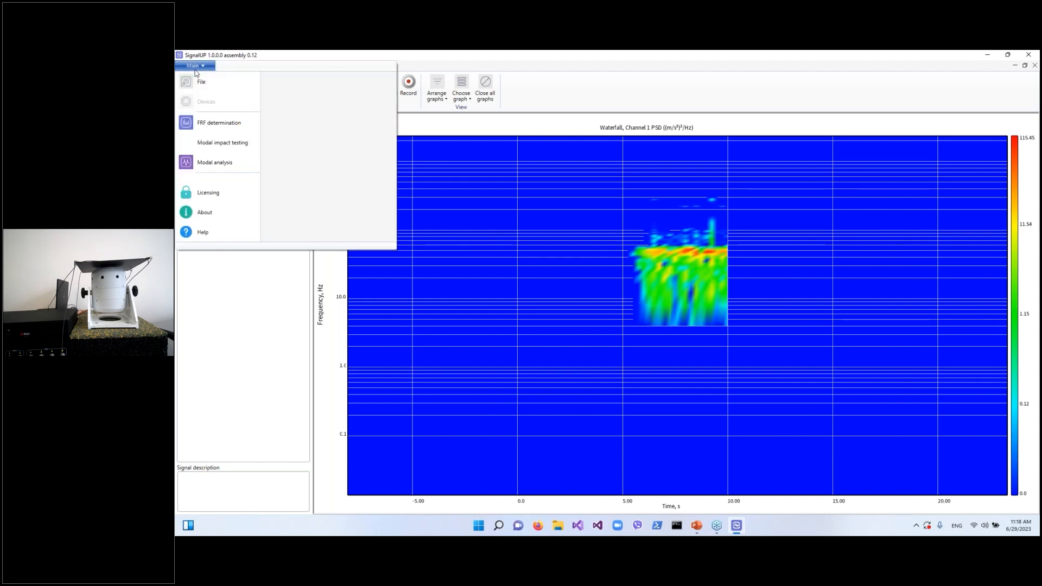
left_click(194, 85)
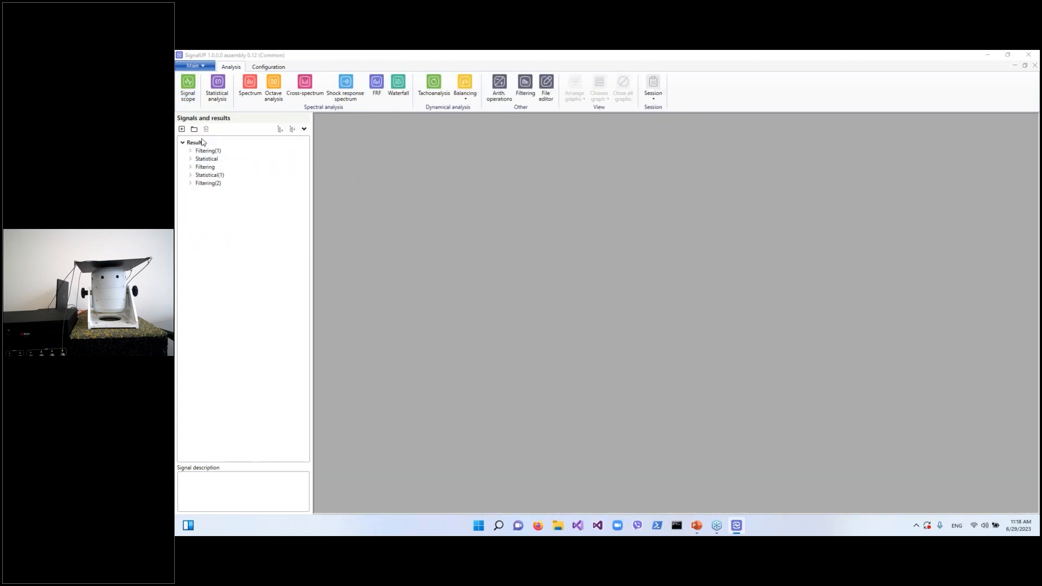
left_click(206, 157)
left_click(205, 128)
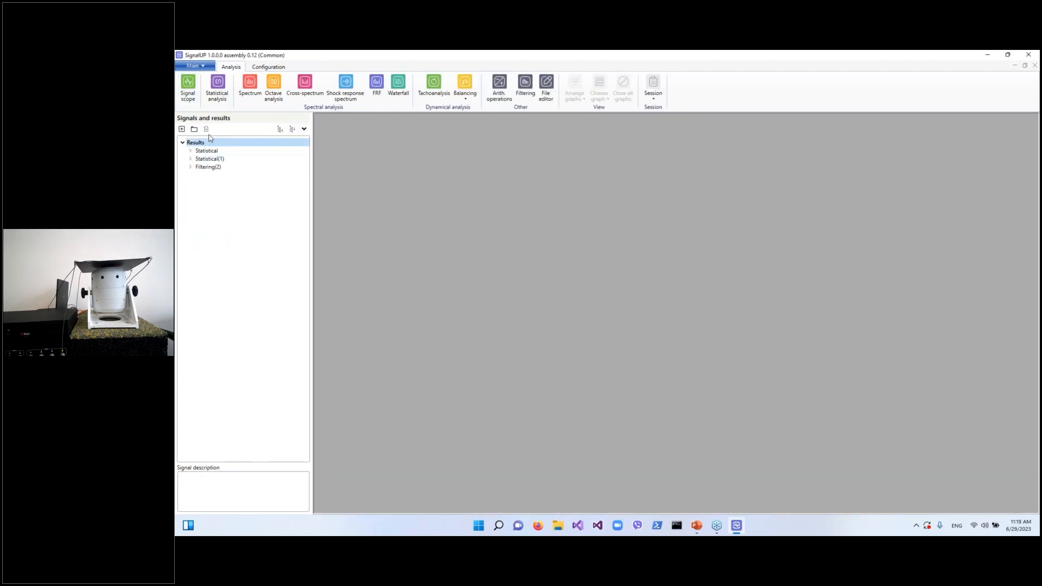
left_click(214, 150)
left_click(206, 129)
left_click(209, 150)
left_click(206, 128)
left_click(209, 151)
left_click(206, 129)
Open the SineNew.vaufx recording from the Desktop and expand its channels
left_click(183, 130)
scroll(514, 202, "down", 3)
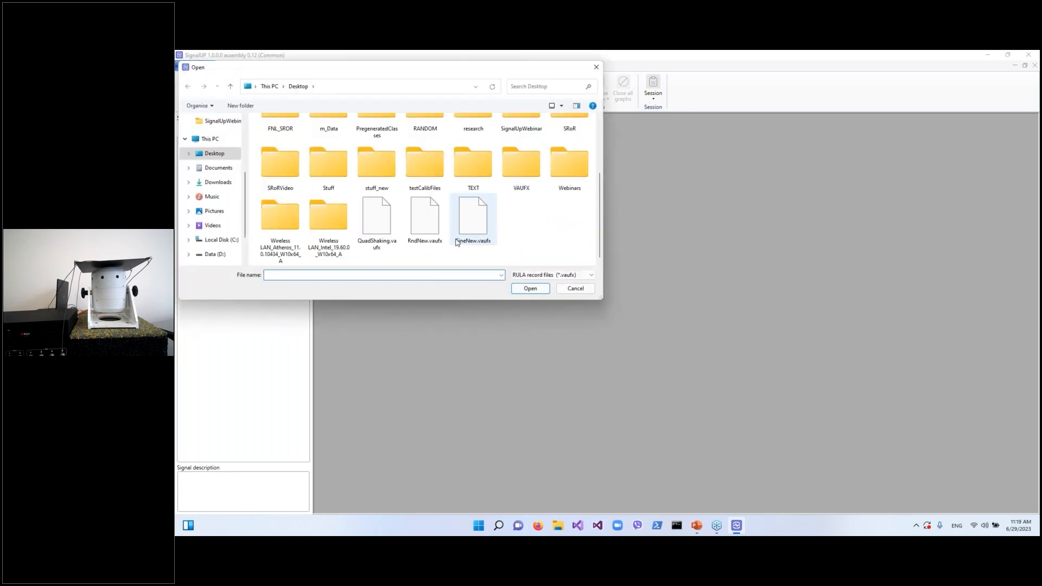
double_click(482, 229)
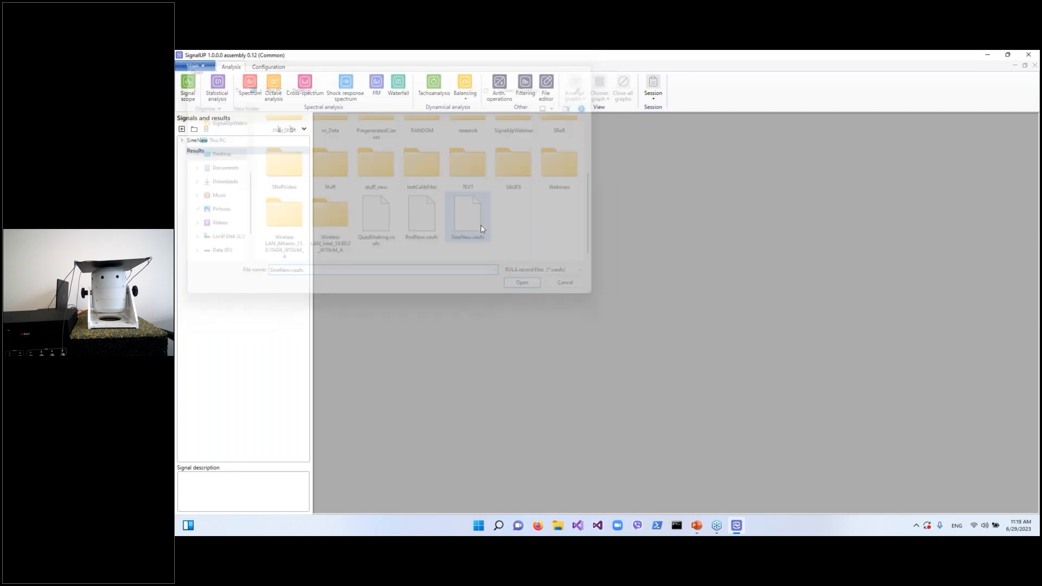
double_click(197, 141)
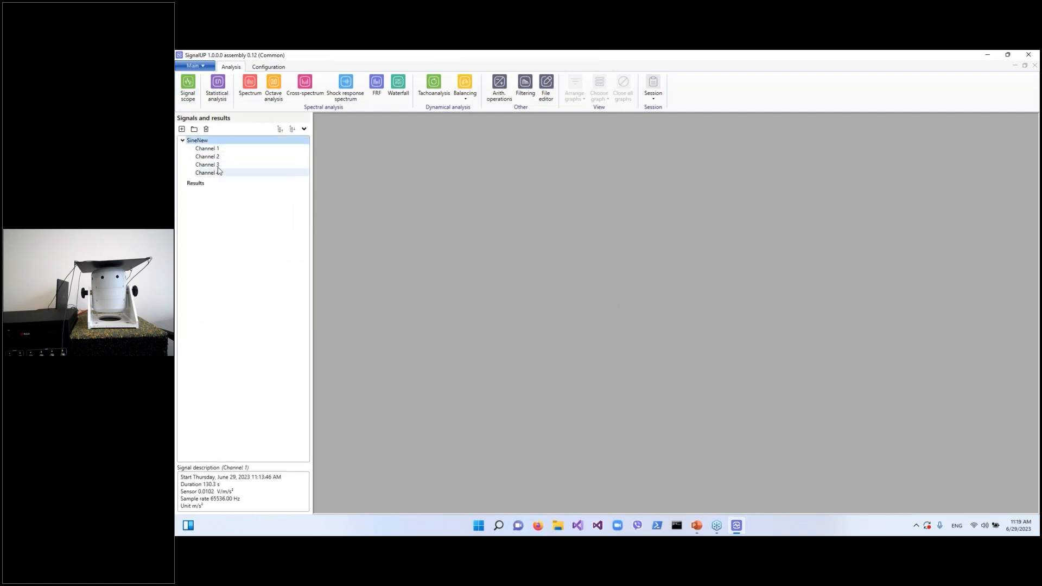
Open the RndNew.vaufx recording from the Desktop and expand its channels
left_click(181, 130)
scroll(504, 188, "down", 1)
double_click(504, 188)
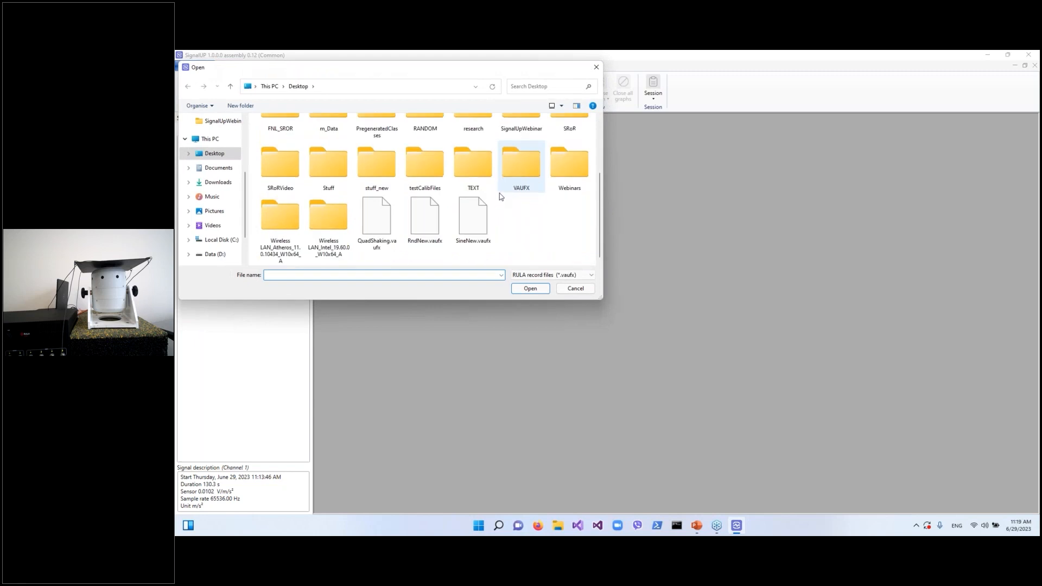
double_click(423, 228)
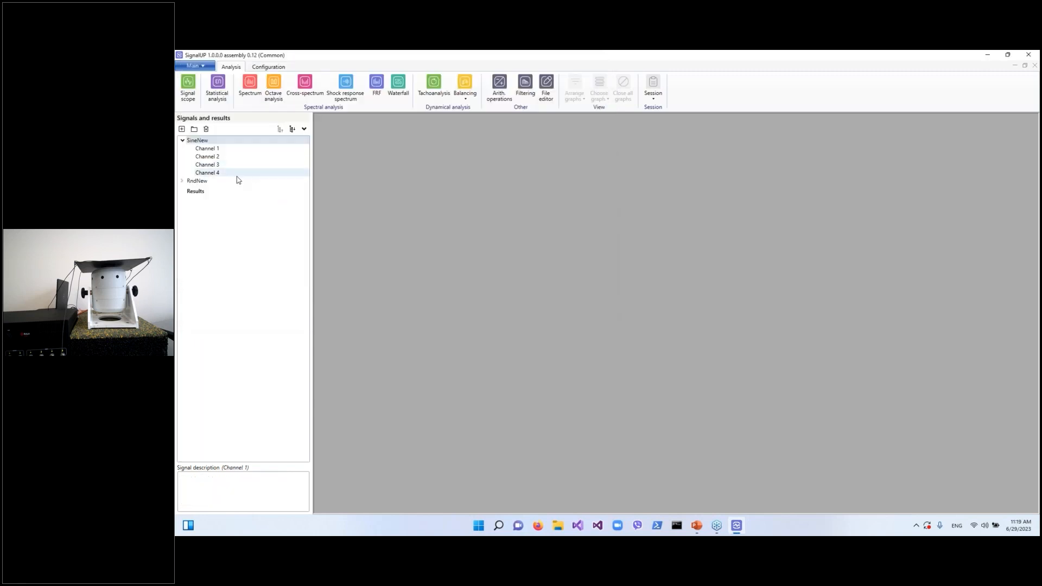
double_click(228, 180)
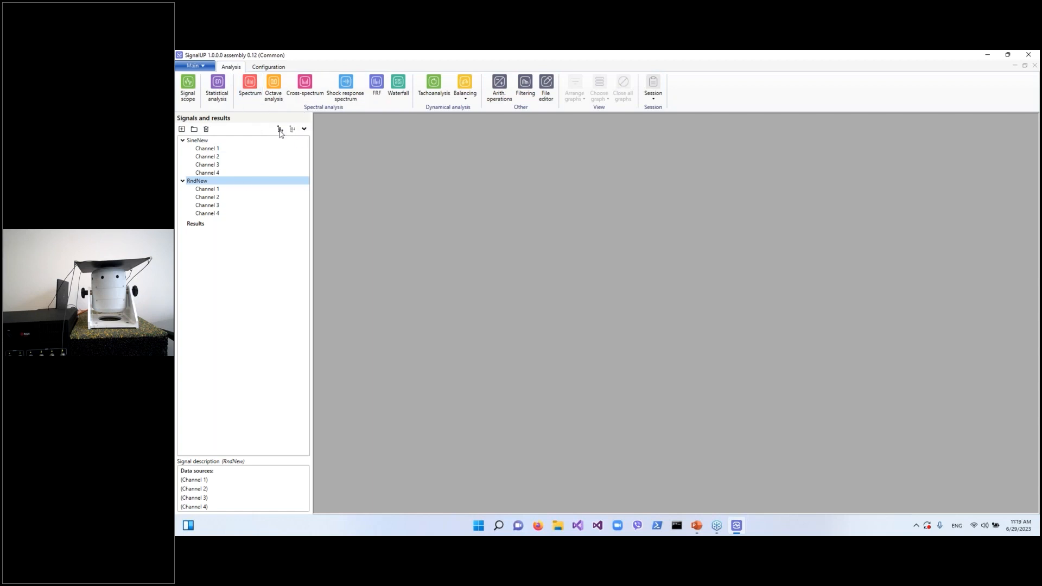
Run a Statistical analysis of type integration on SineNew Channel 1
left_click(220, 97)
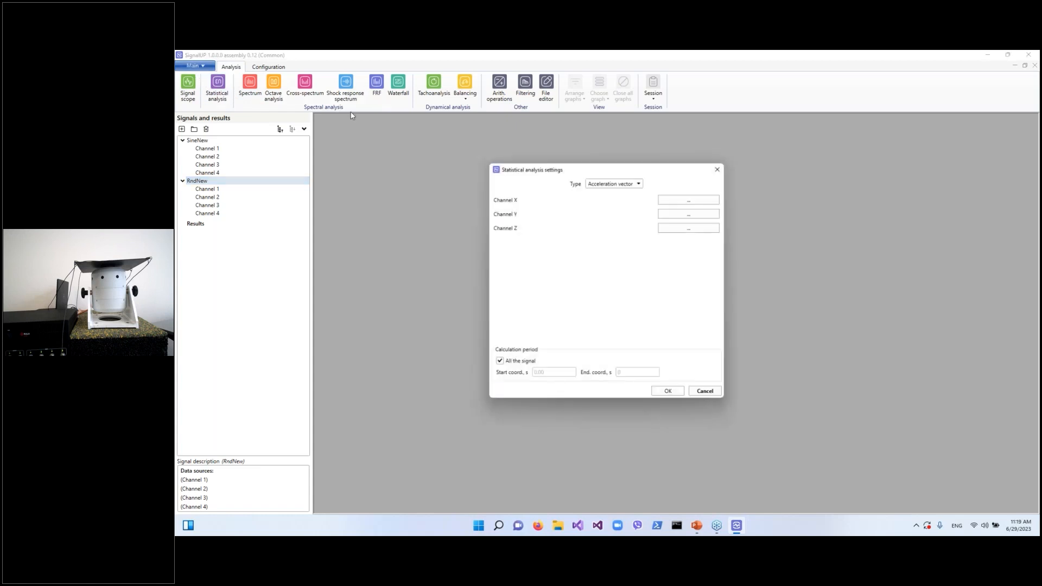
left_click(641, 182)
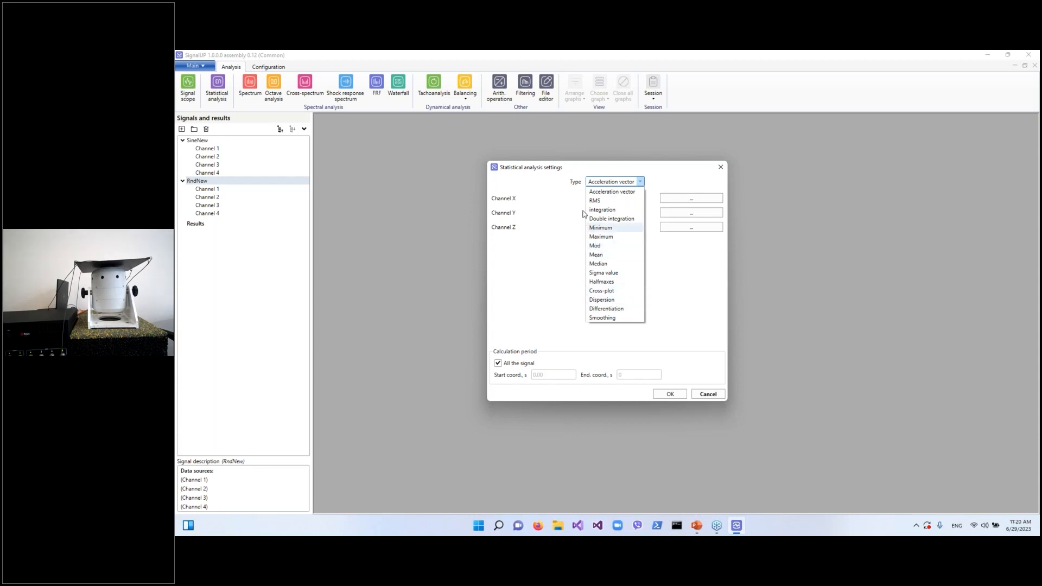
left_click(608, 211)
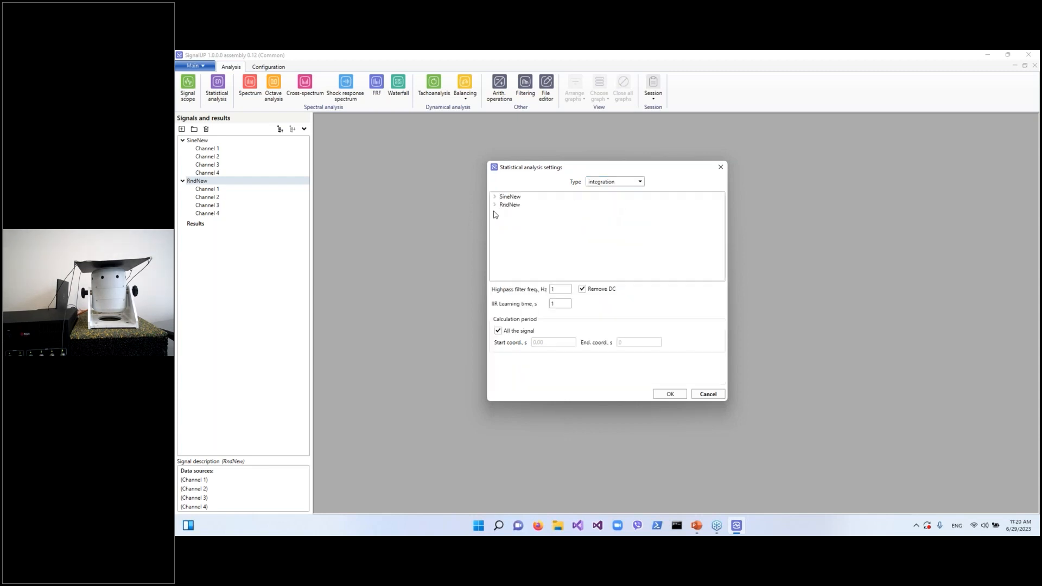
right_click(507, 198)
left_click(499, 199)
double_click(516, 200)
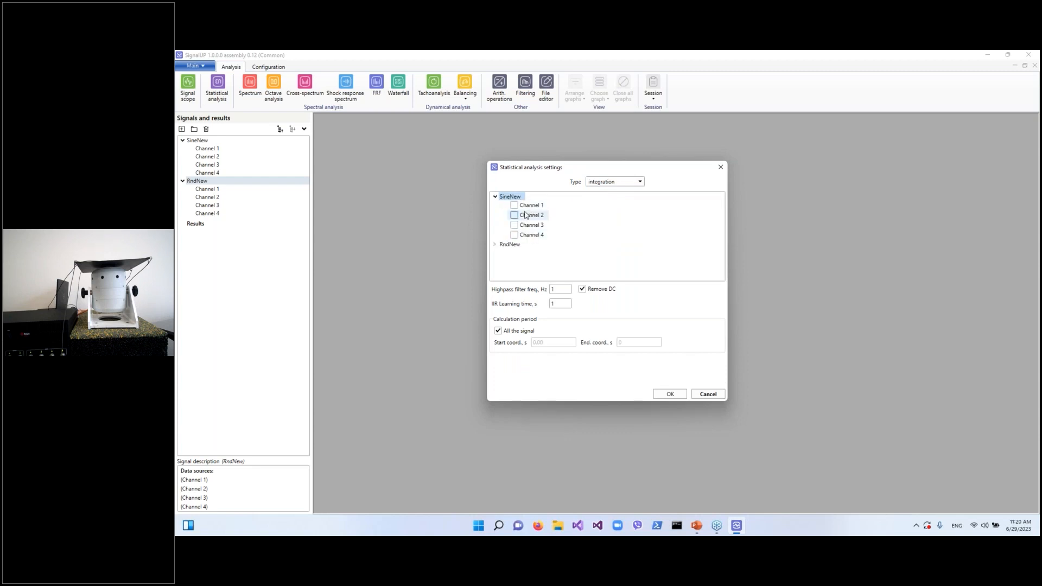
left_click(525, 207)
left_click(670, 394)
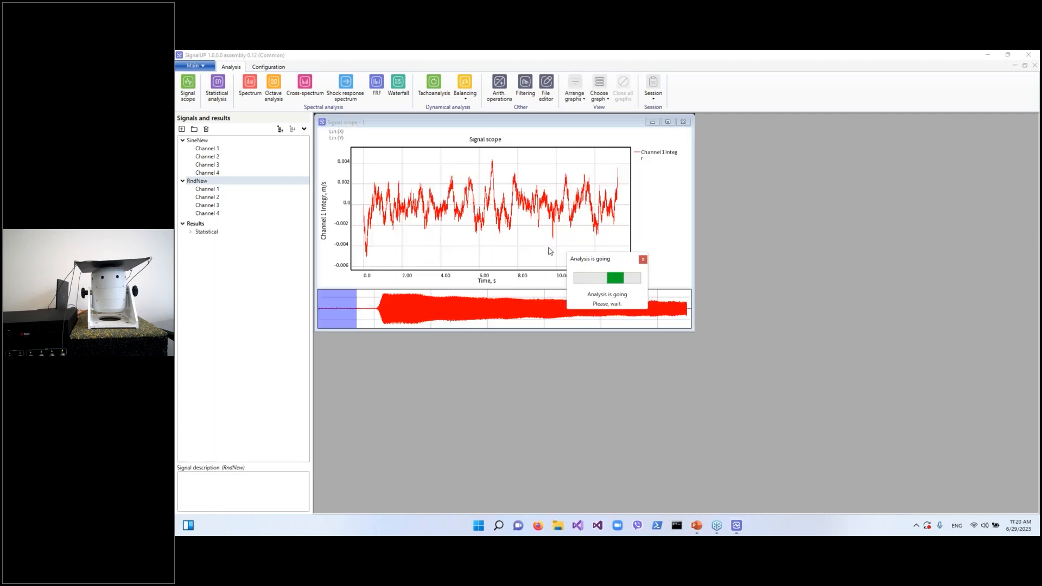
Zoom out the integrated signal graph and maximize its window to inspect it
scroll(457, 193, "down", 1)
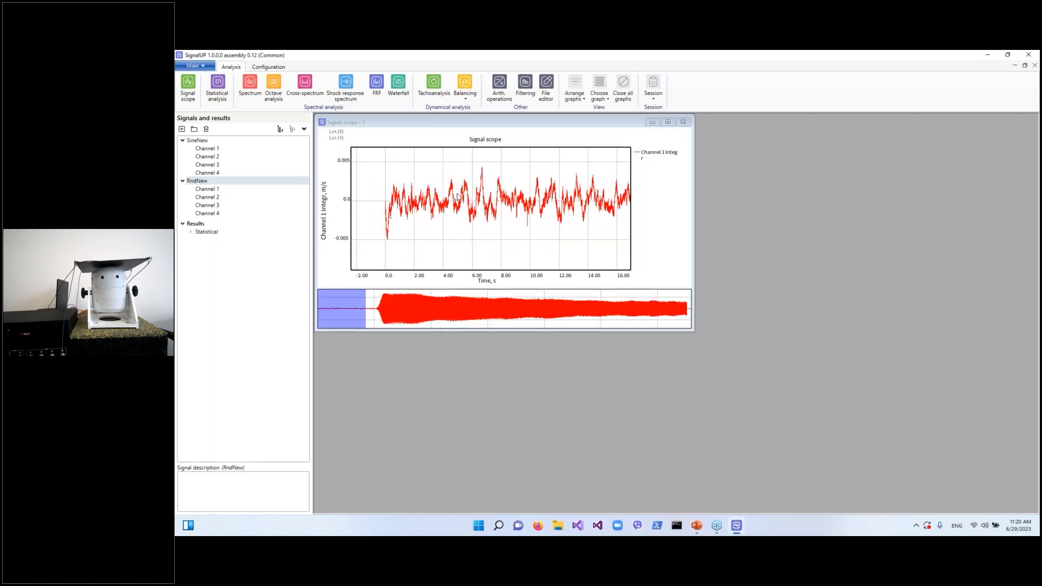
scroll(495, 205, "down", 3)
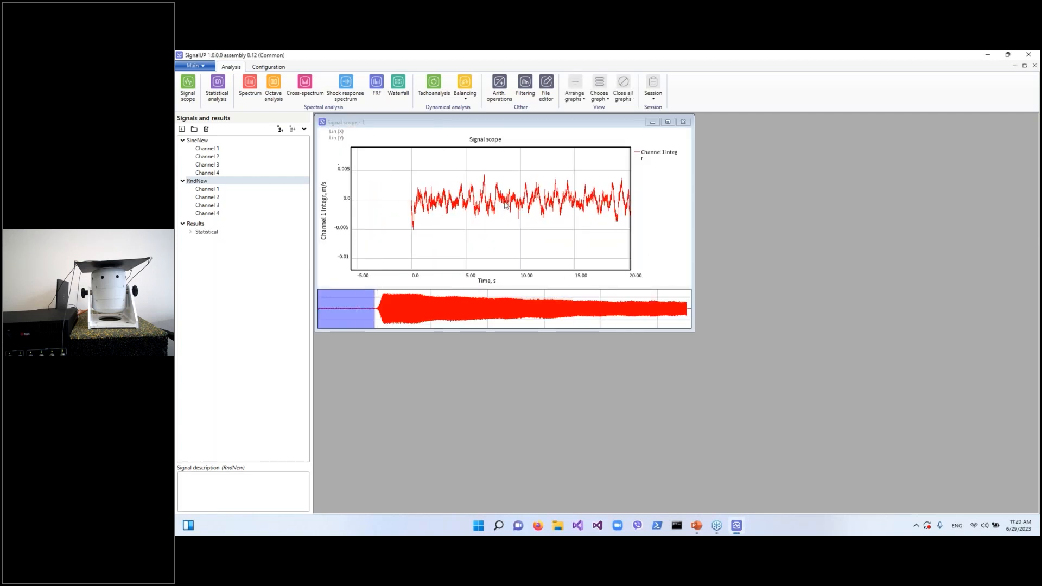
scroll(537, 199, "down", 2)
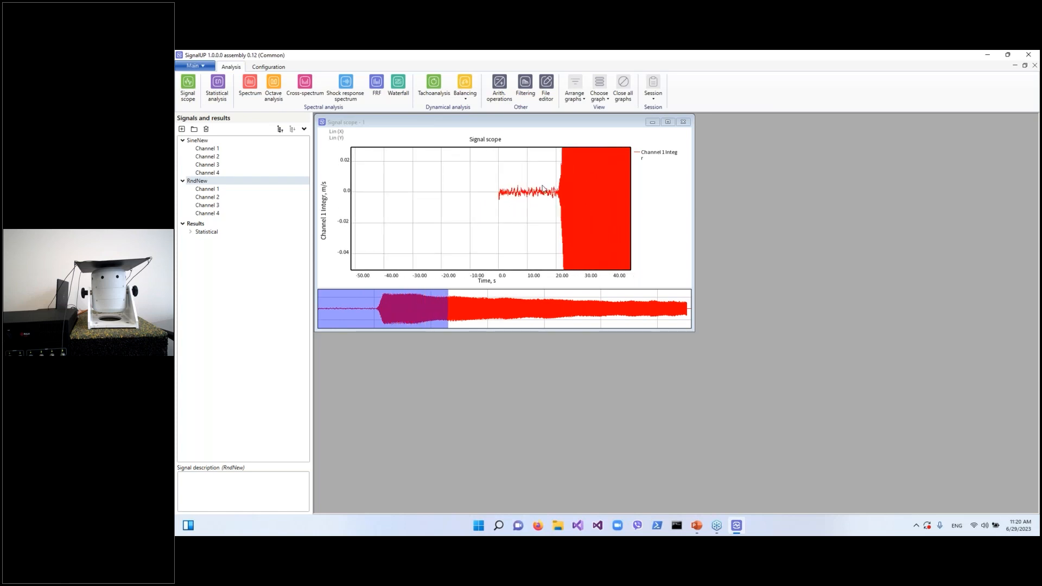
left_click(668, 121)
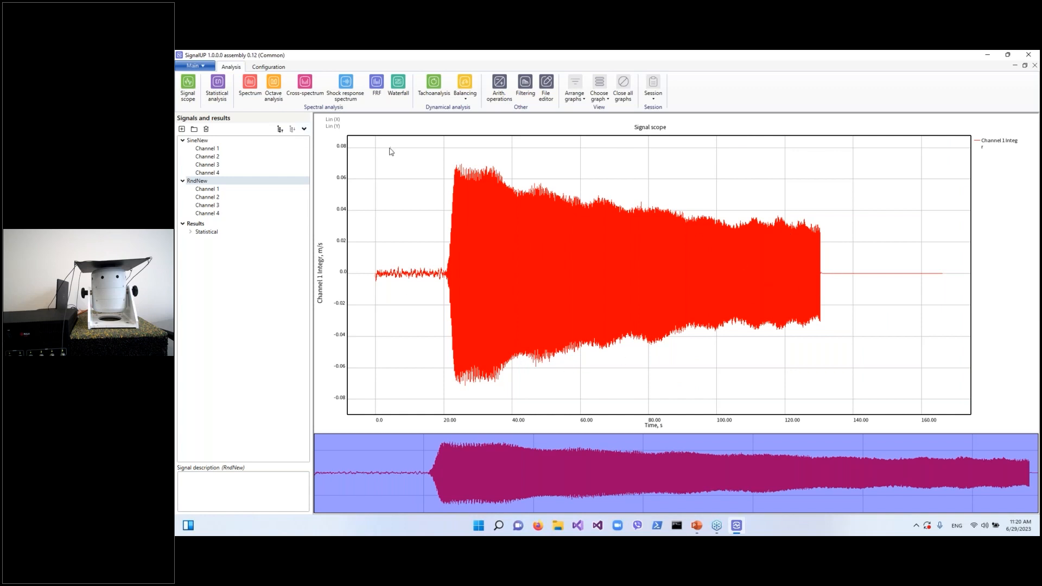
Display SineNew Channel 1 in the signal scope and step through the recording over time
double_click(212, 149)
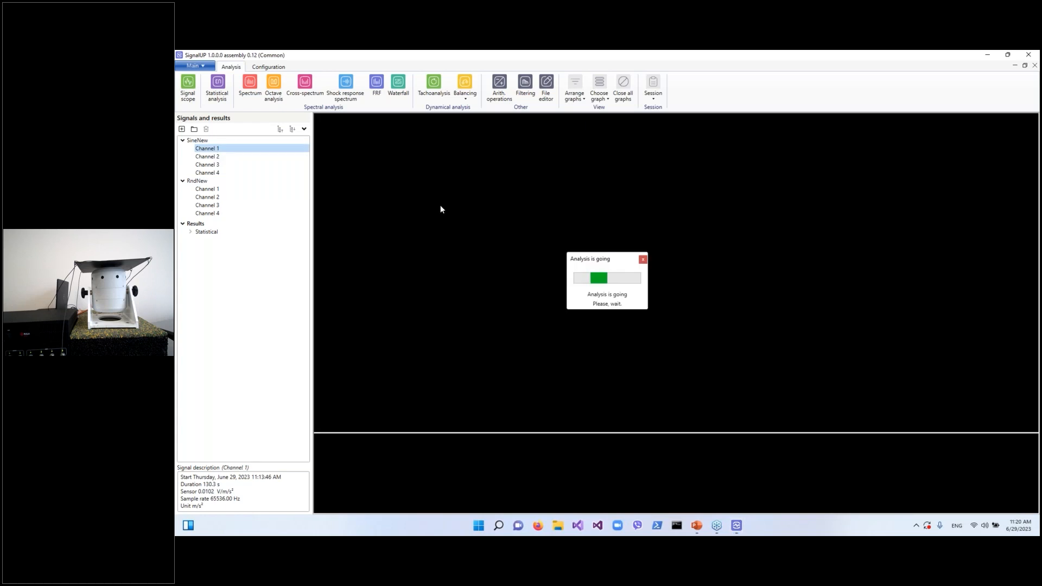
scroll(524, 366, "down", 6)
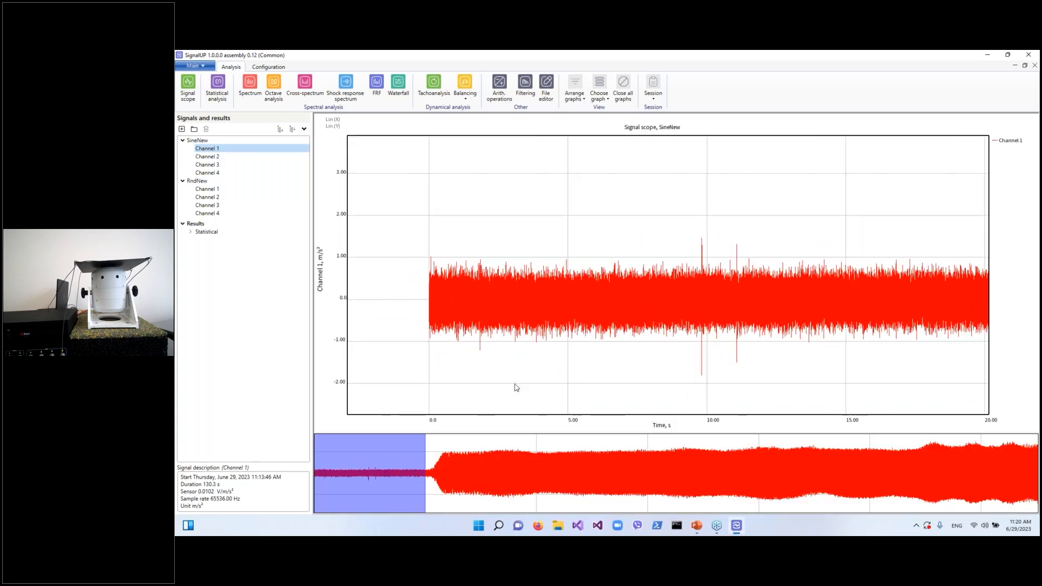
key("Right")
key("Right")
key("Right")
key("Right")
key("Right")
key("Right")
key("Right")
key("Right")
key("Right")
key("Right")
key("Right")
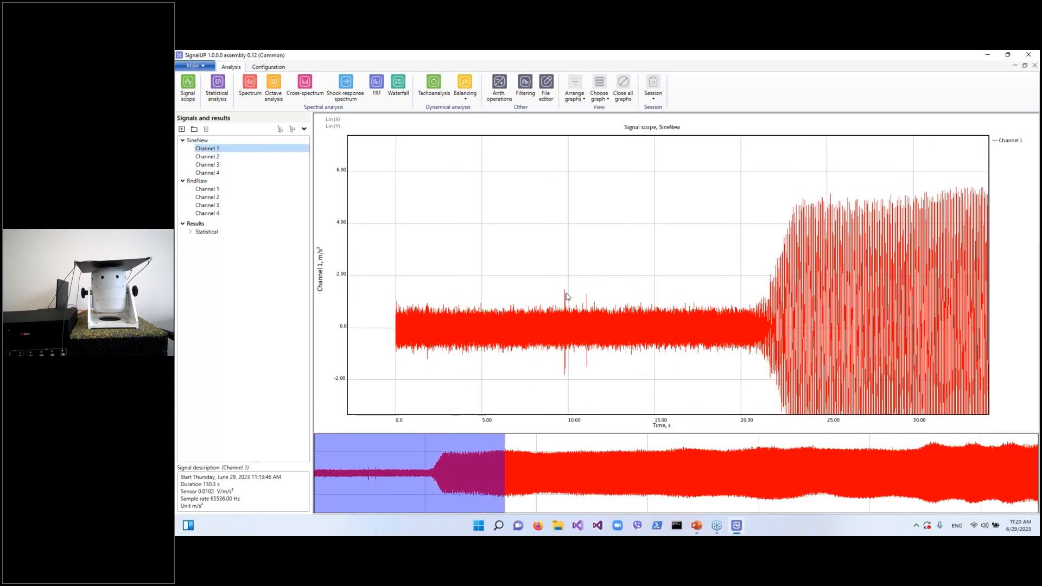
key("Right")
key("Right")
key("Right")
key("Right")
key("Right")
key("Right")
key("Right")
key("Right")
key("Right")
key("Right")
key("Right")
key("Right")
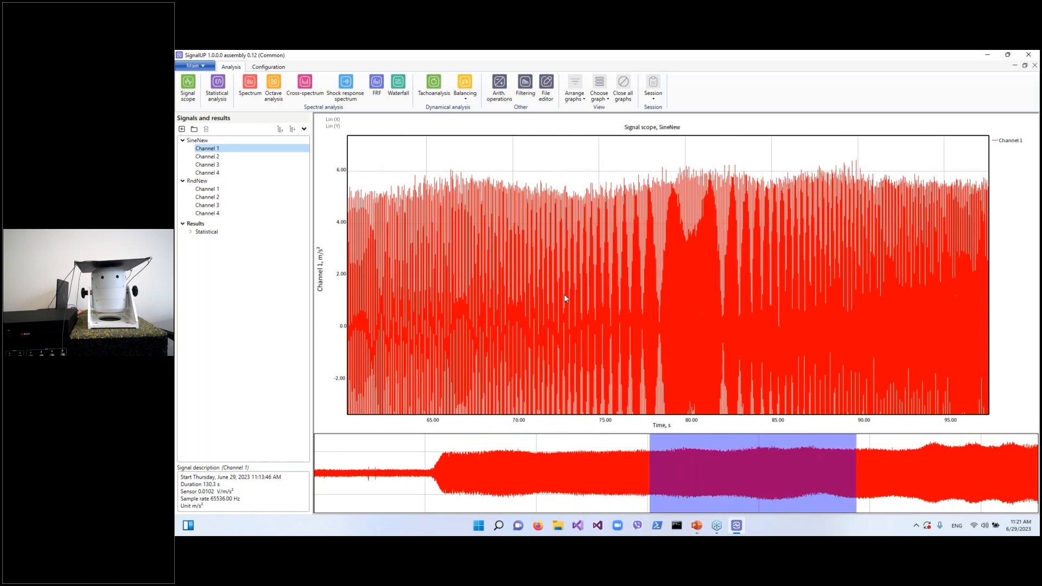
key("Right")
key("Right")
key("Right")
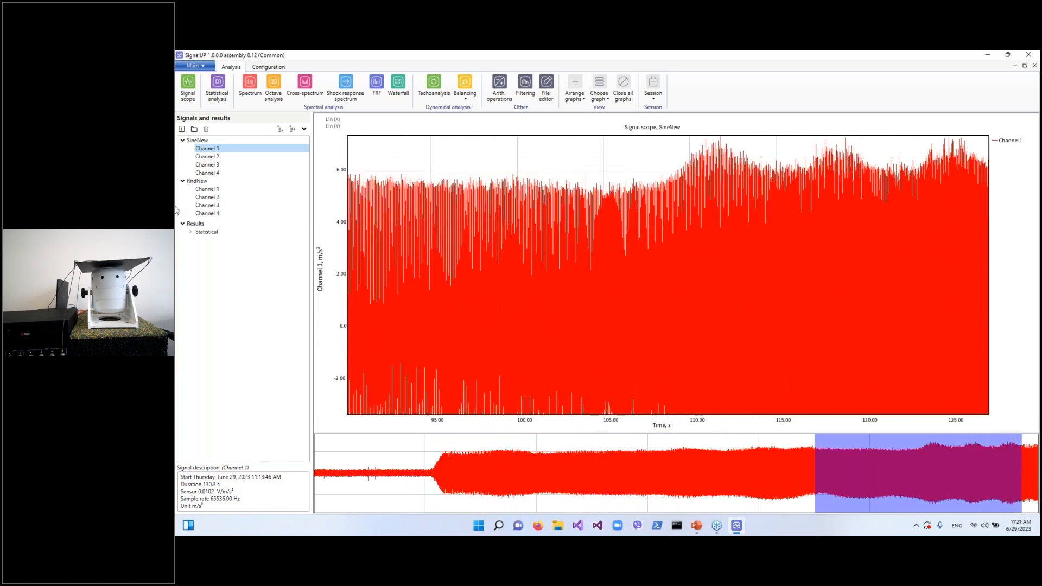
Display RndNew Channel 1 in the signal scope and step forward through the recording over time
left_click(216, 190)
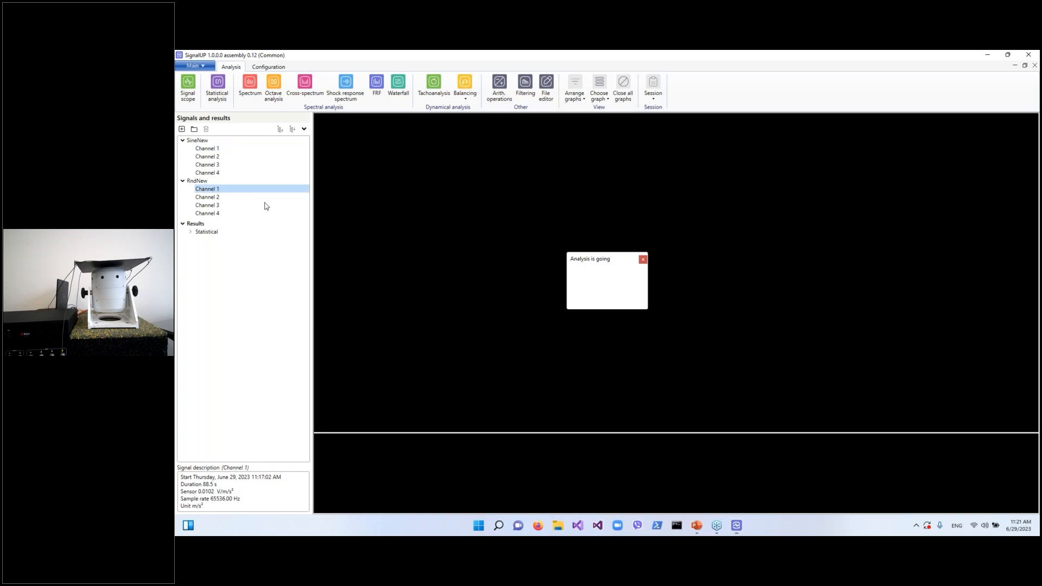
scroll(584, 249, "down", 5)
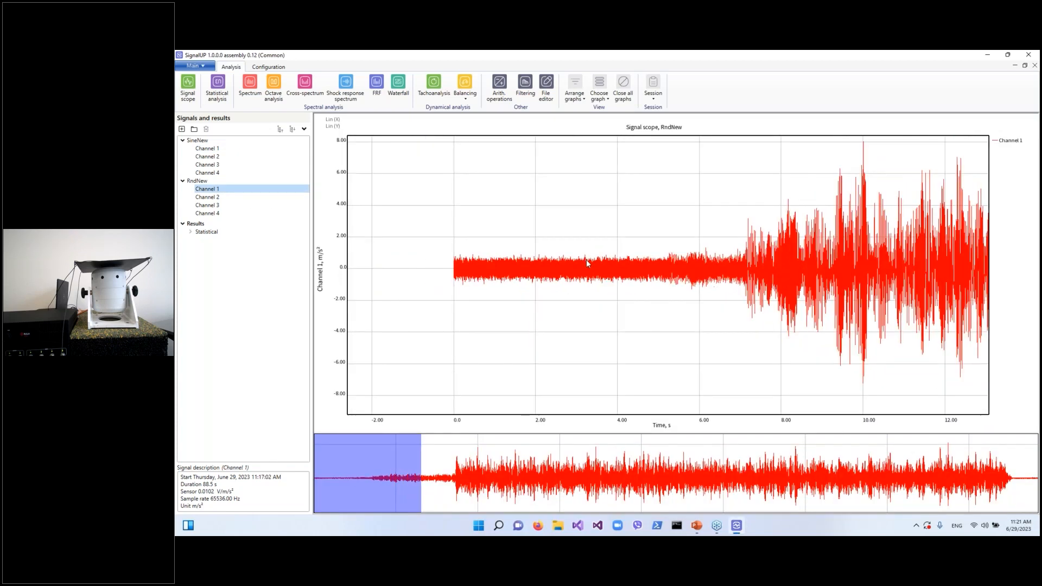
key("Right")
key("Right")
key("Right")
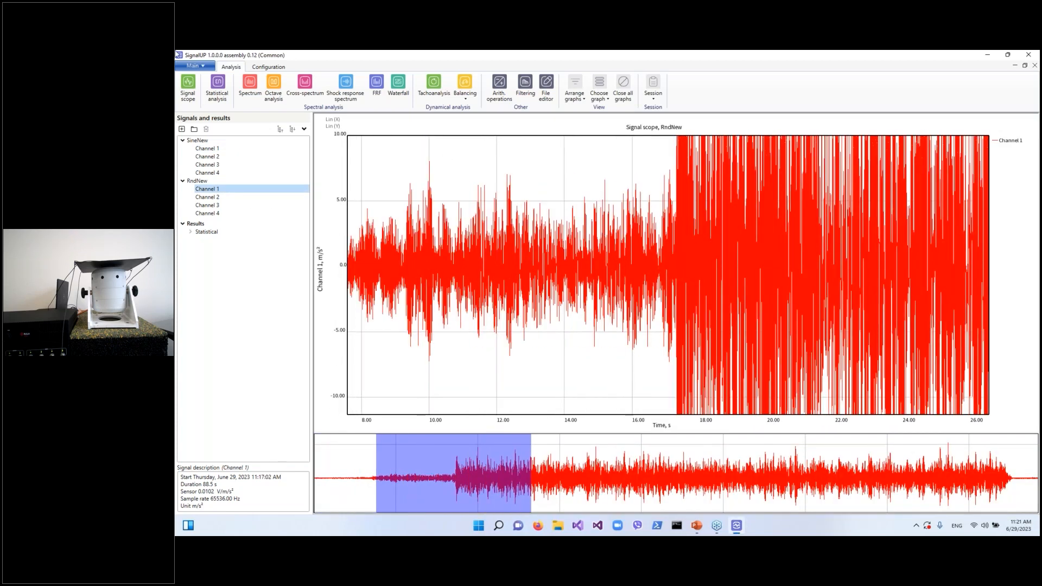
Run an RMS statistical analysis on RndNew Channel 1 with a 1 s calculation period over the whole signal
left_click(220, 90)
left_click(640, 182)
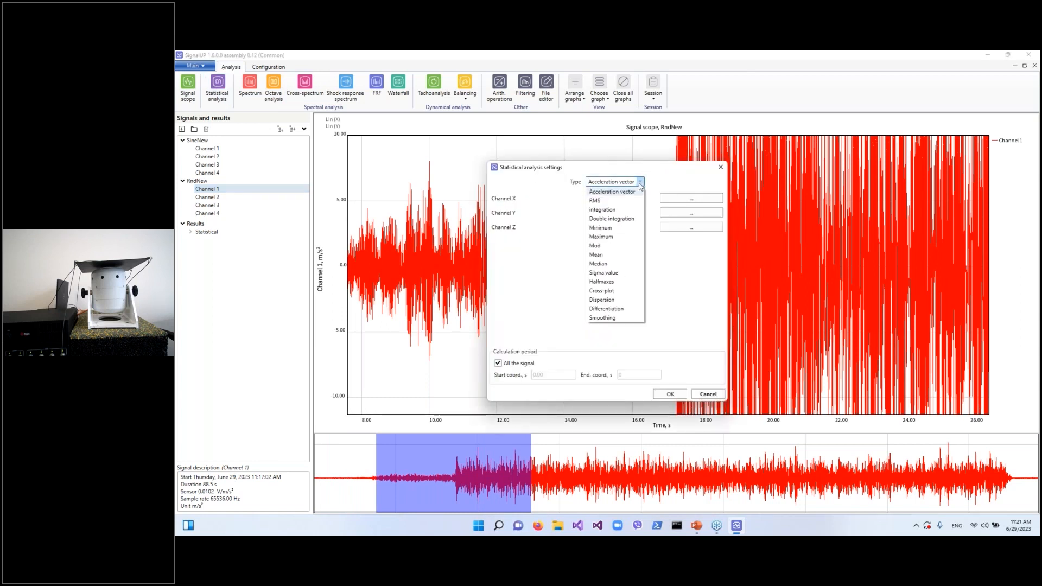
left_click(624, 200)
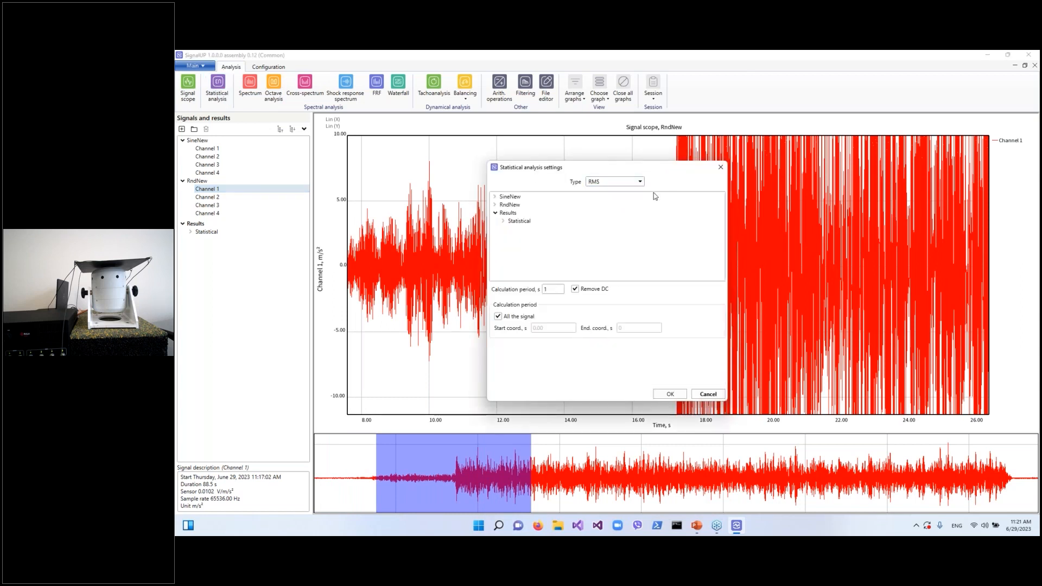
double_click(509, 205)
left_click(514, 213)
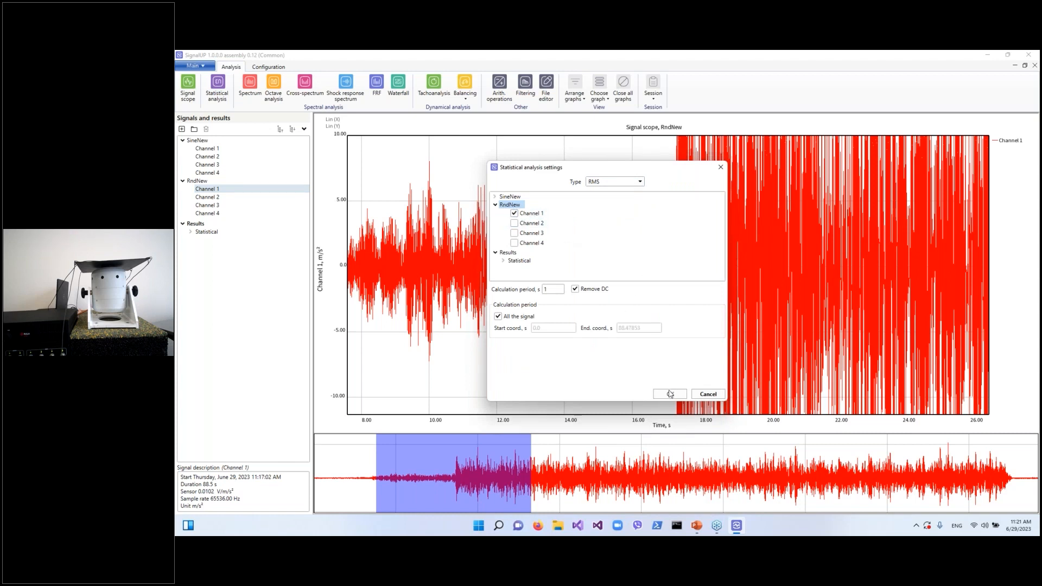
left_click(545, 293)
left_click(658, 392)
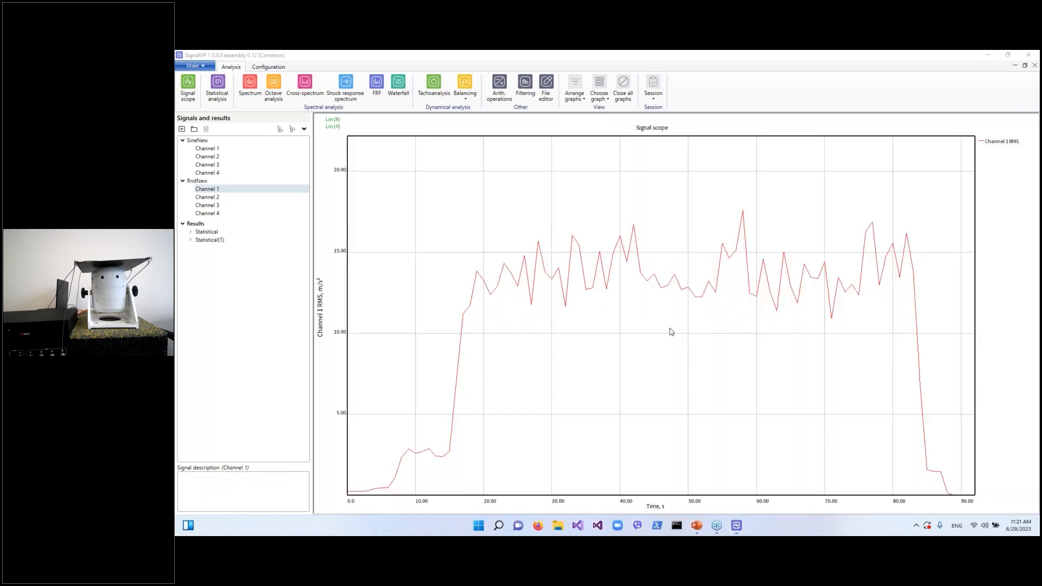
Zoom into the RMS result graph and pan along its time axis
scroll(622, 287, "down", 3)
left_click_drag(473, 227, 798, 337)
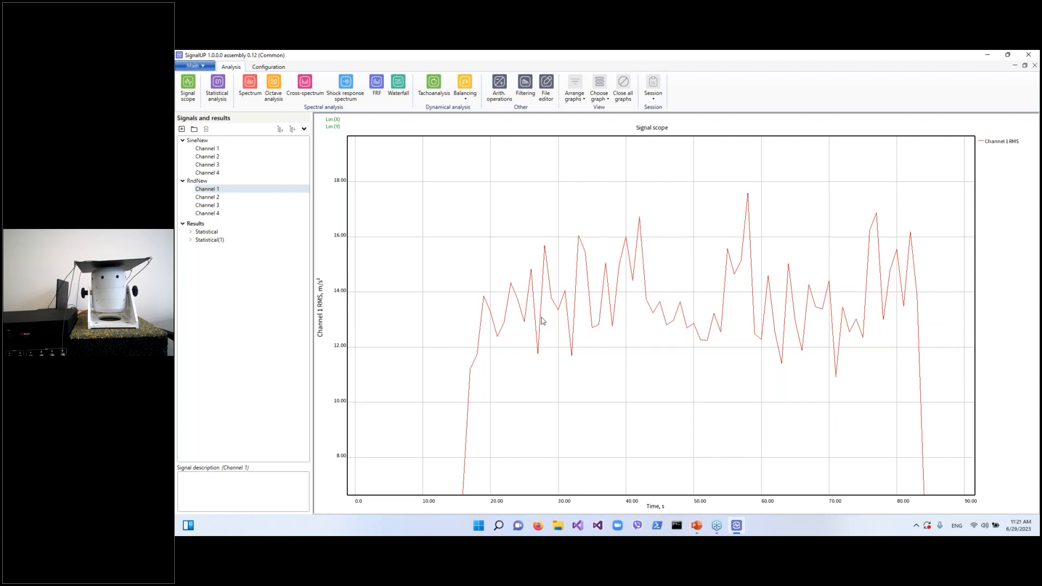
key("Right")
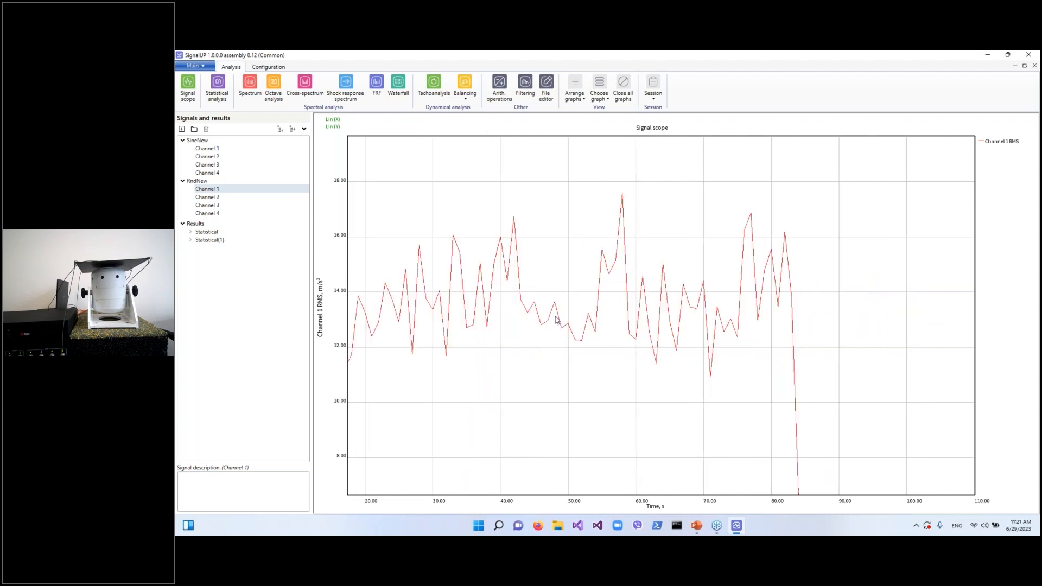
key("Left")
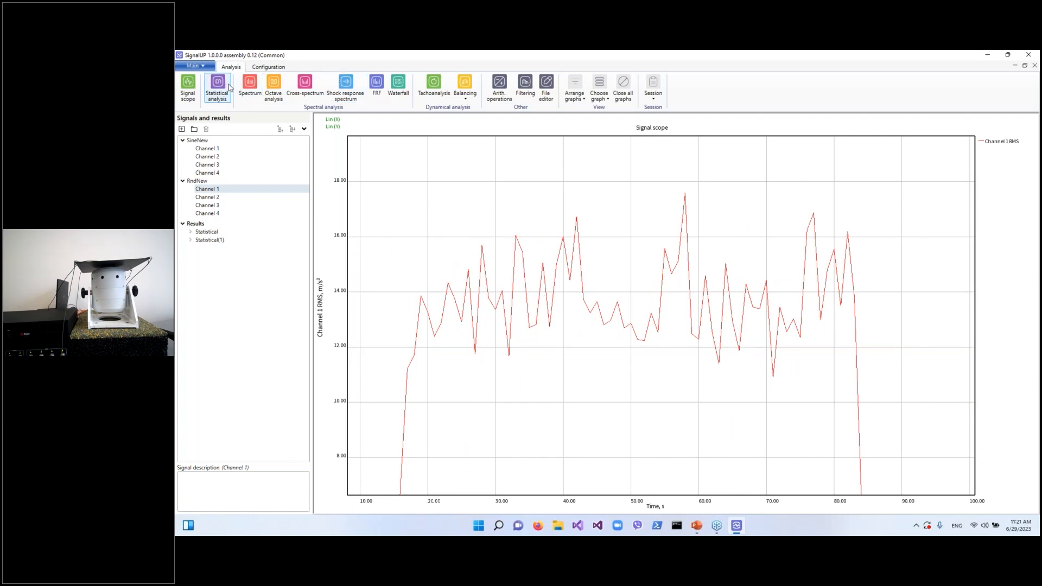
Run a spectrum analysis on RndNew Channel 2 with FFT length 16384, Hann window, linear averaging and PSD display
left_click(250, 87)
double_click(596, 198)
left_click(605, 217)
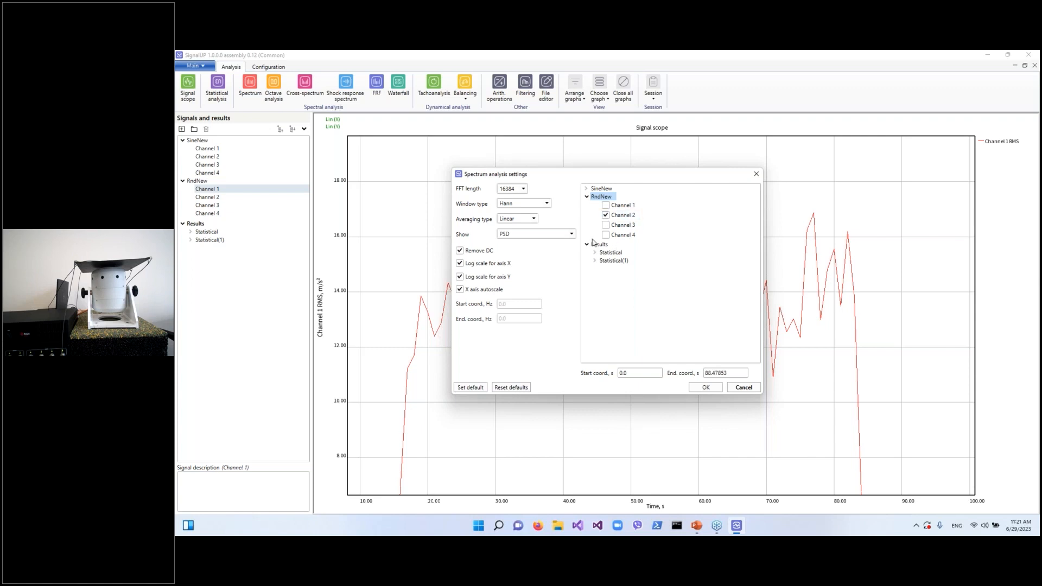
left_click(528, 219)
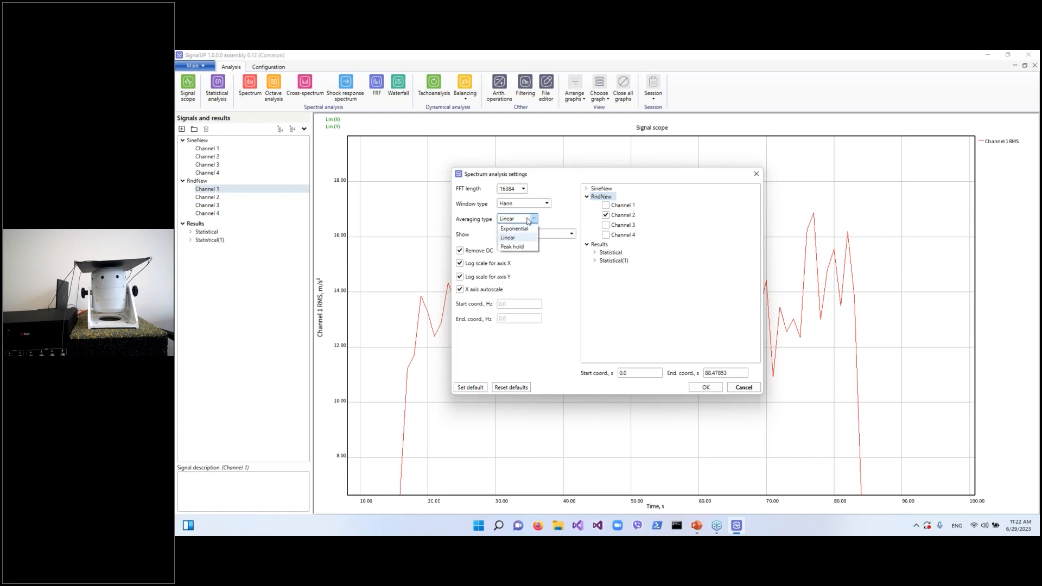
left_click(529, 220)
left_click(531, 235)
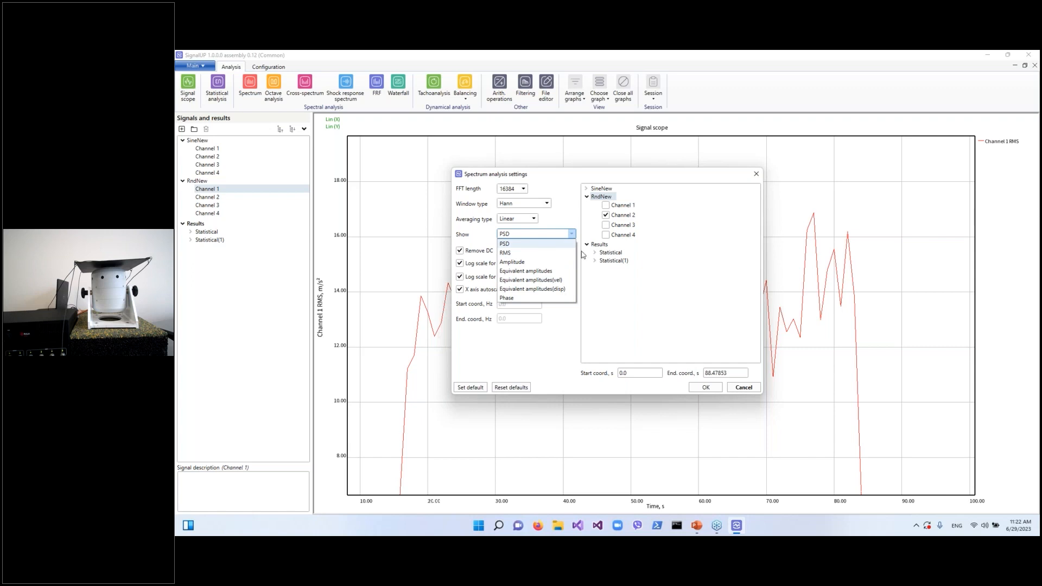
left_click(536, 352)
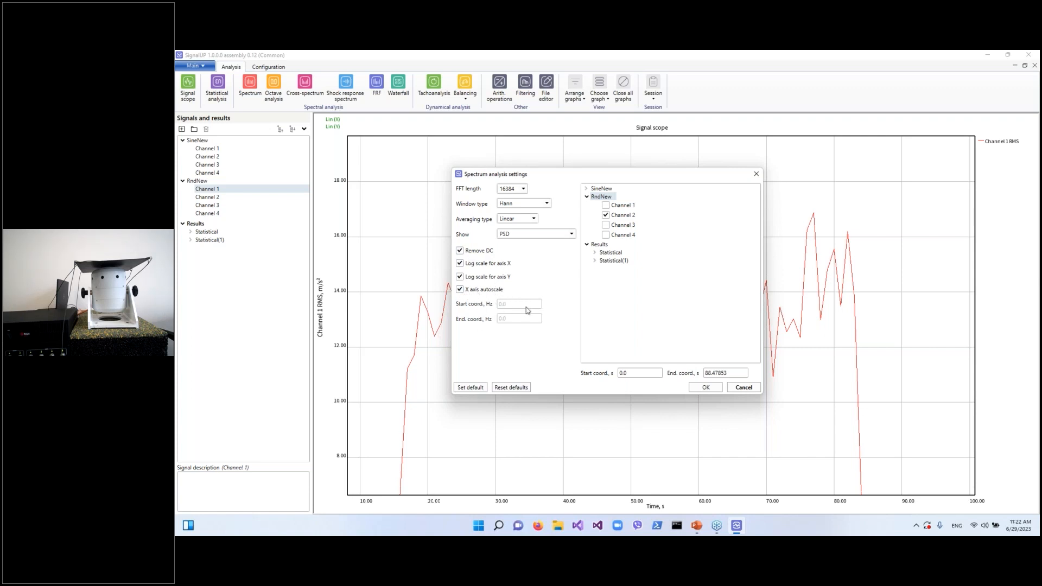
left_click(714, 389)
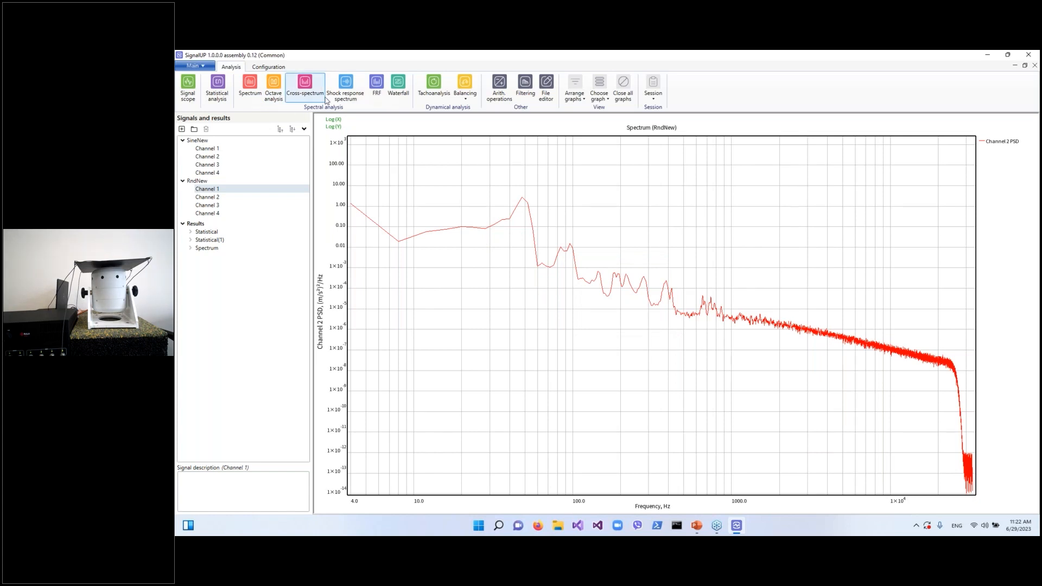
Switch to the presentation slide and return to SignalUP
left_click(696, 526)
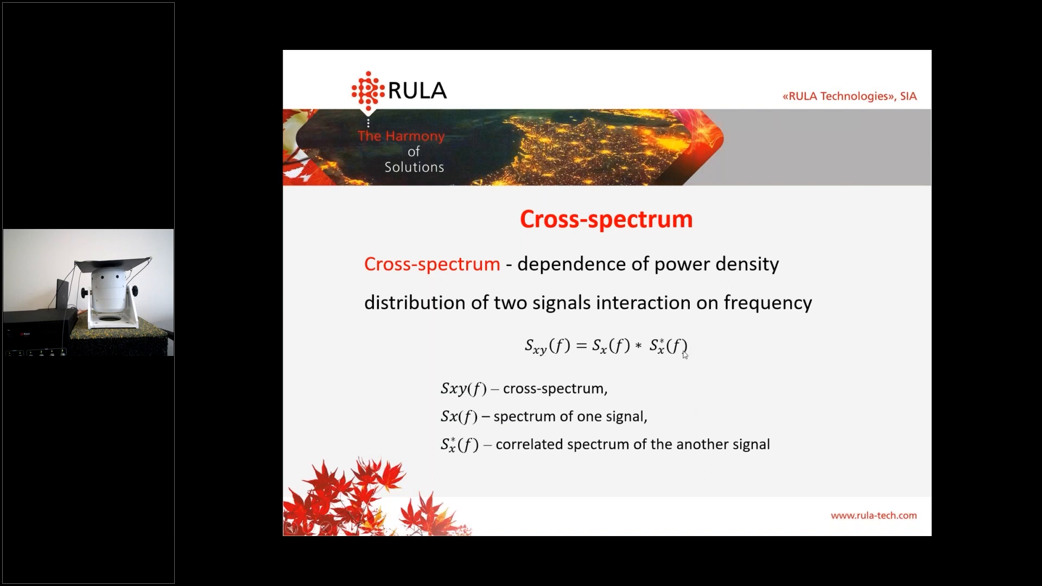
key("super")
left_click(737, 527)
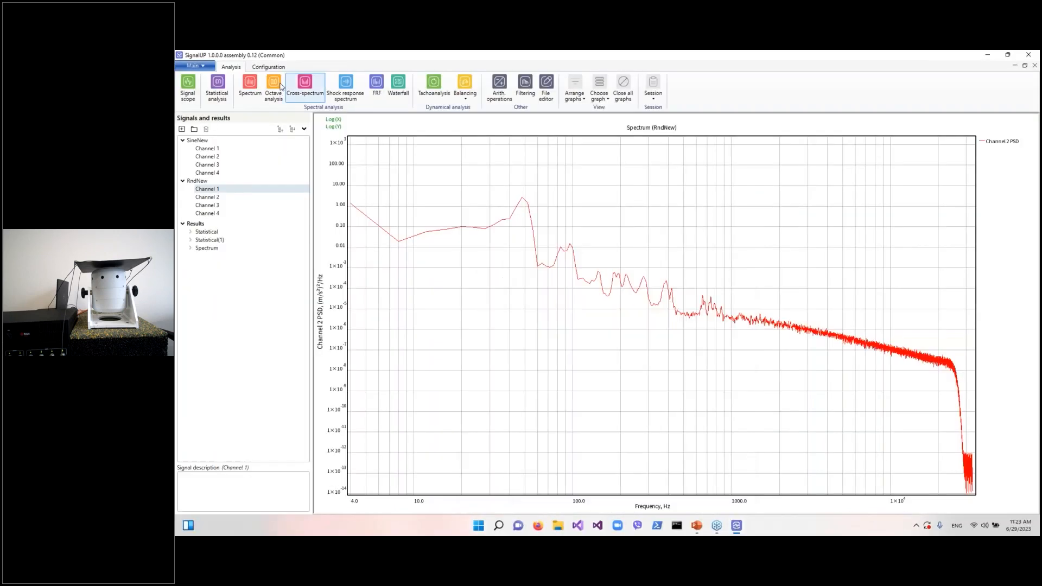
Run a cross-spectrum analysis between SineNew Channel 1 and Channel 2 with default settings
left_click(311, 96)
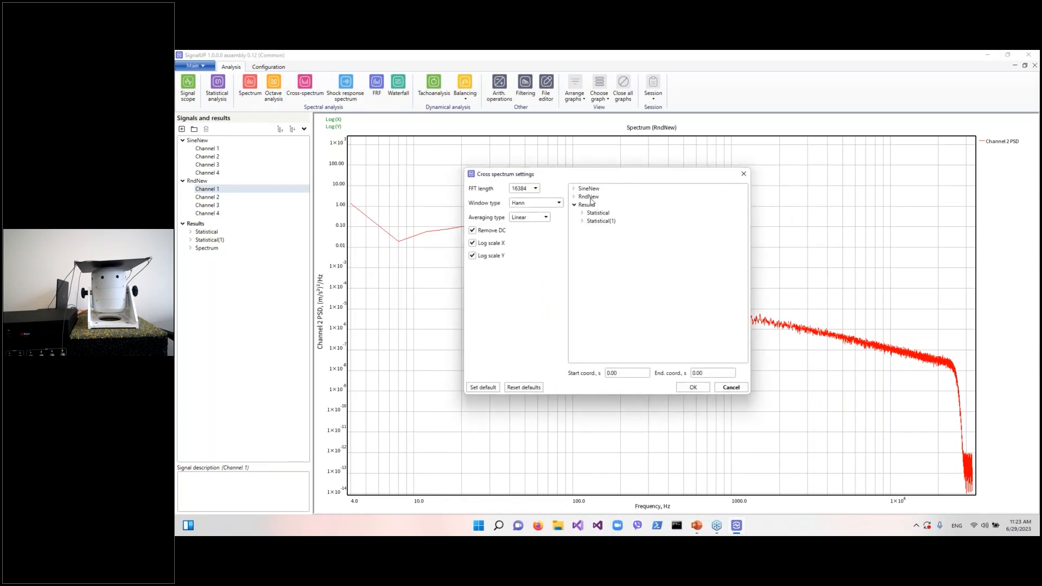
double_click(589, 188)
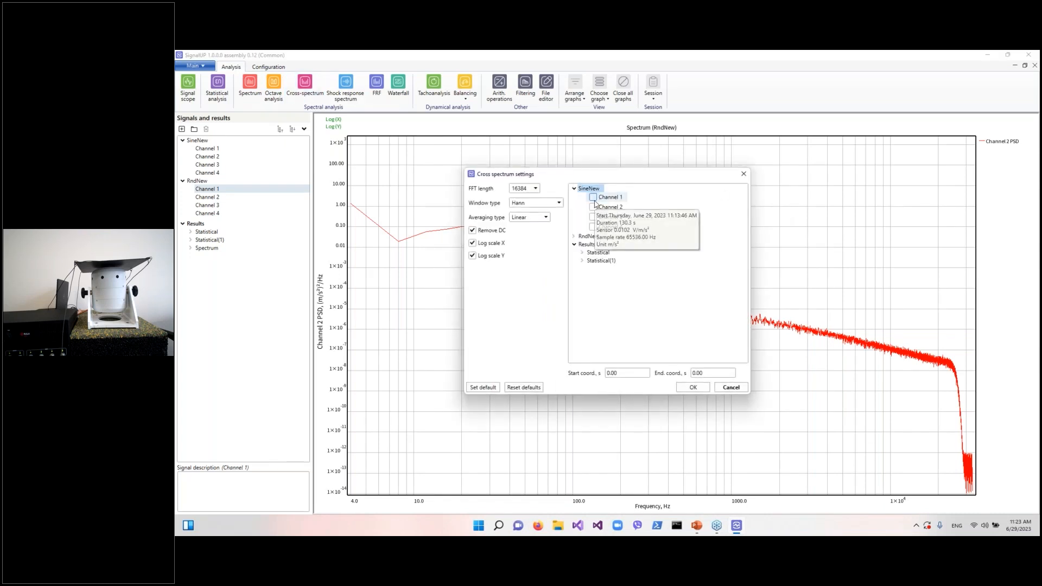
left_click(593, 197)
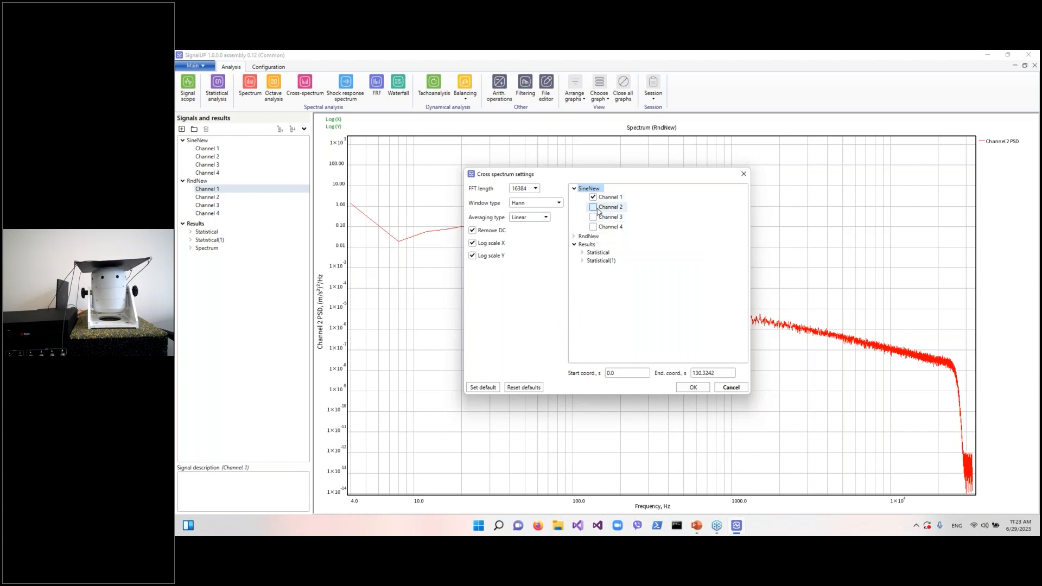
left_click(596, 208)
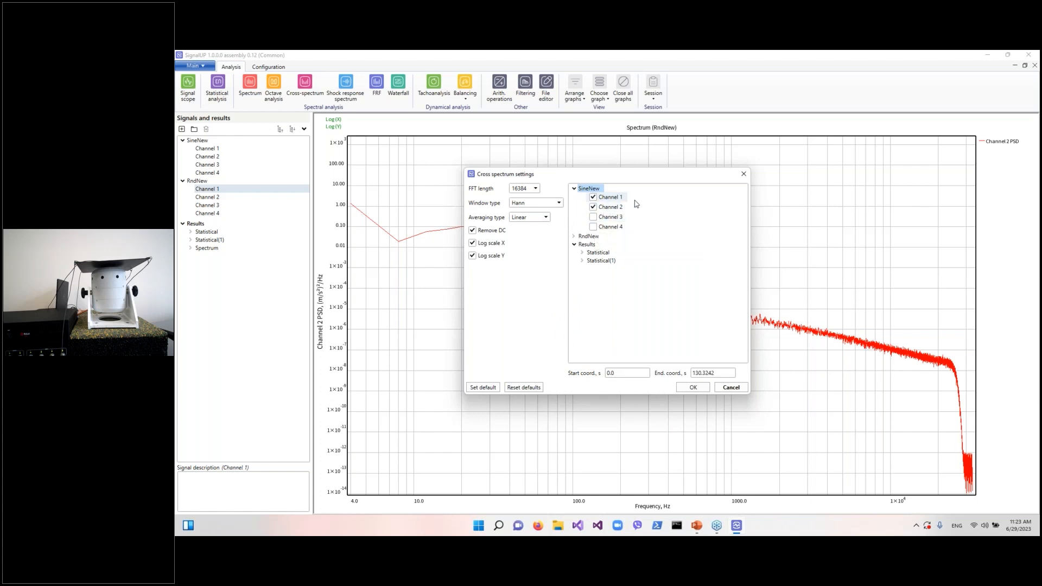
left_click(693, 388)
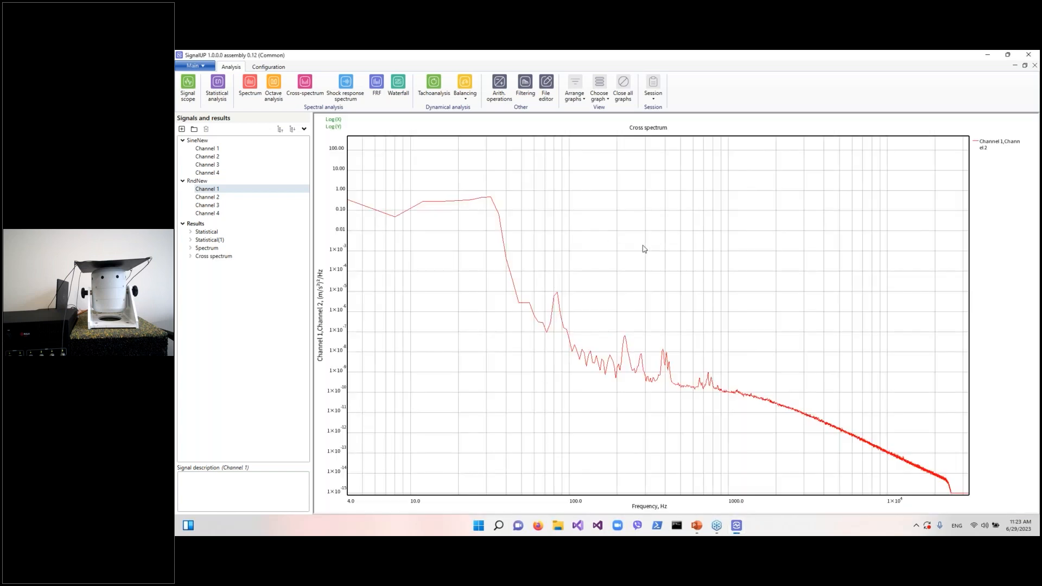
Zoom out the cross-spectrum graph and autoscale it
scroll(556, 267, "down", 3)
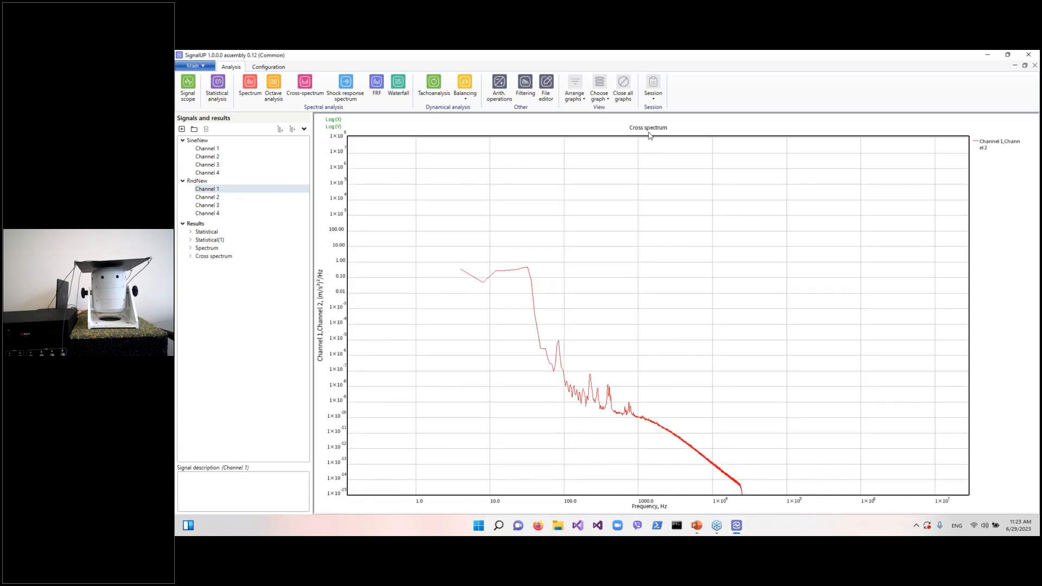
right_click(610, 257)
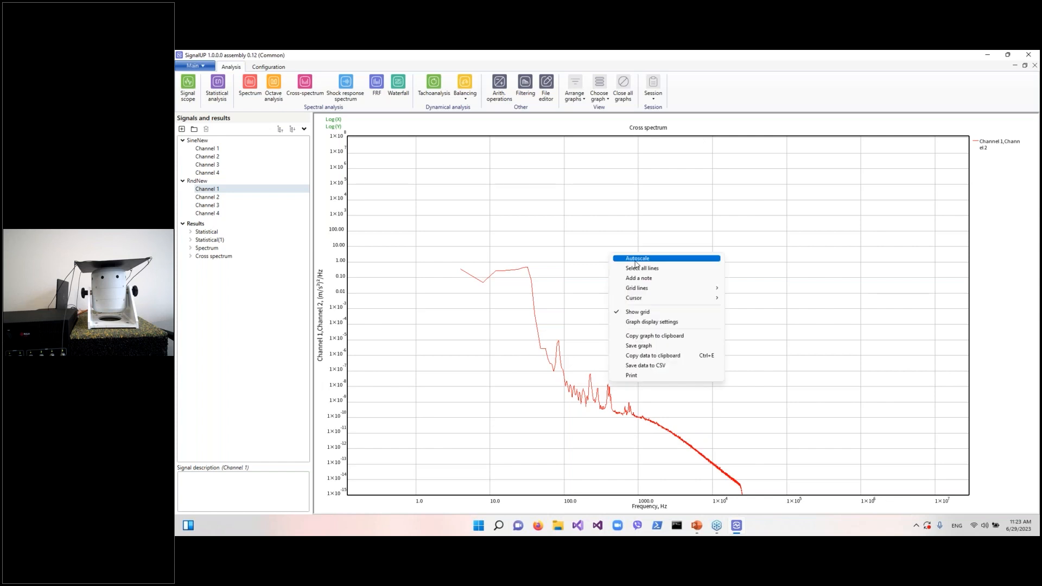
left_click(643, 270)
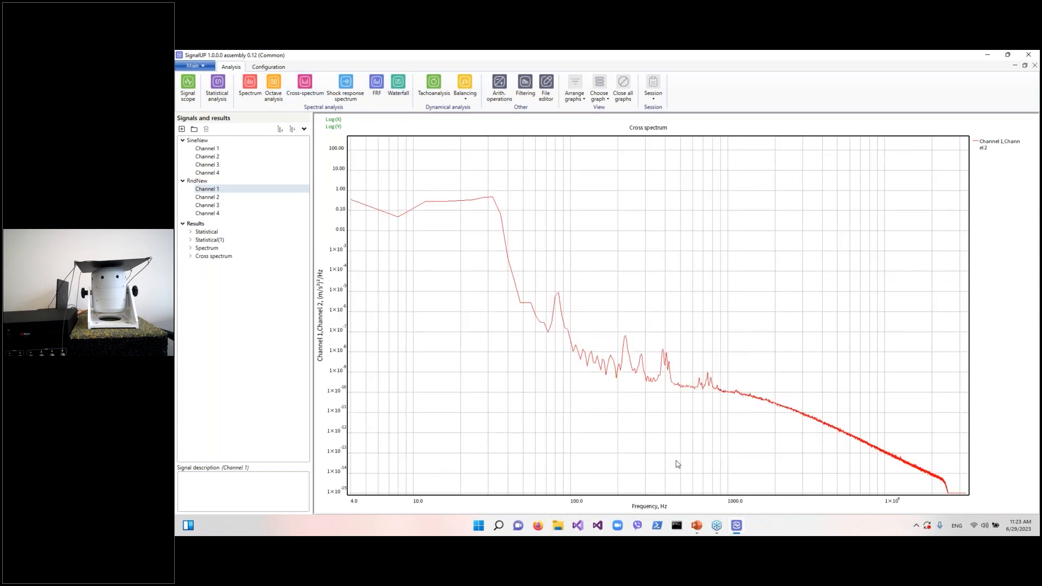
Switch to the presentation
left_click(715, 526)
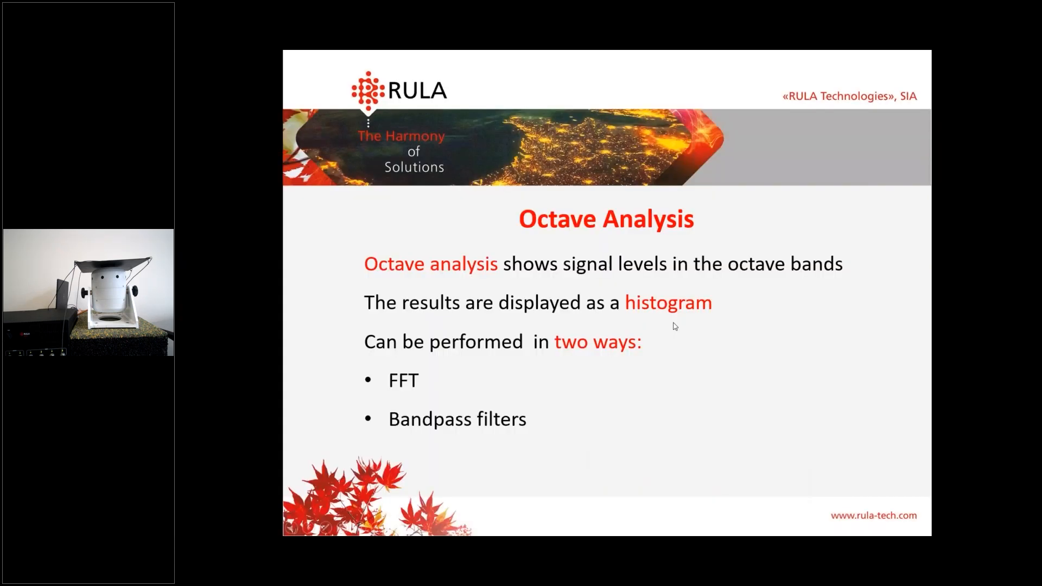
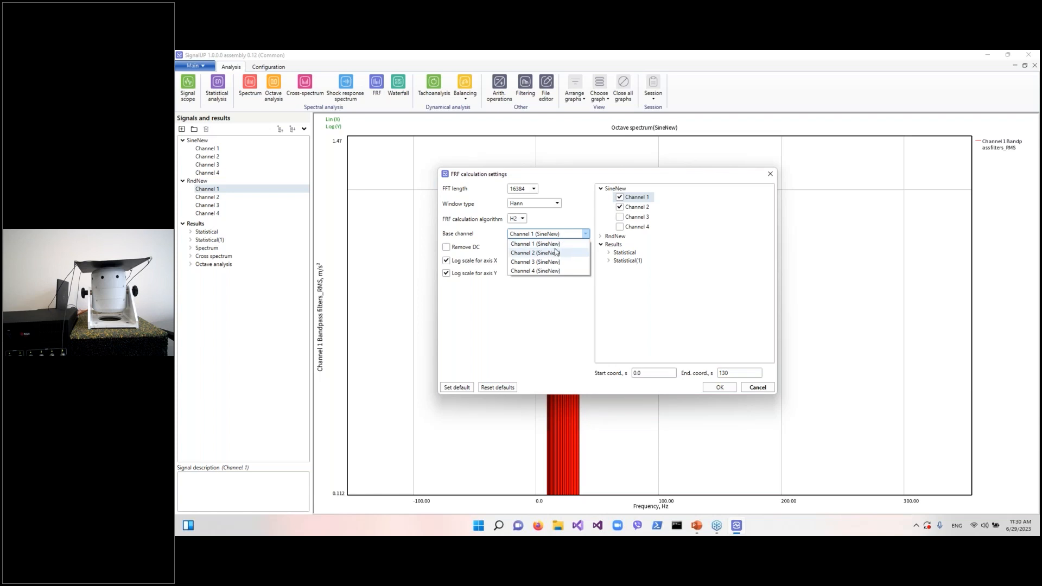
Run the FRF calculation with SineNew Channel 2 as the base channel
left_click(555, 252)
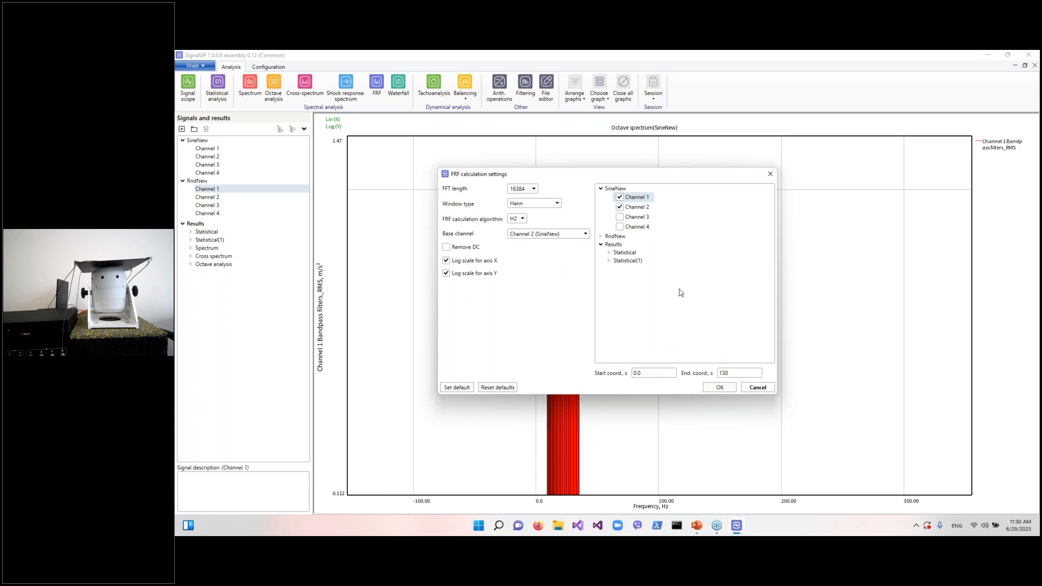
left_click(717, 388)
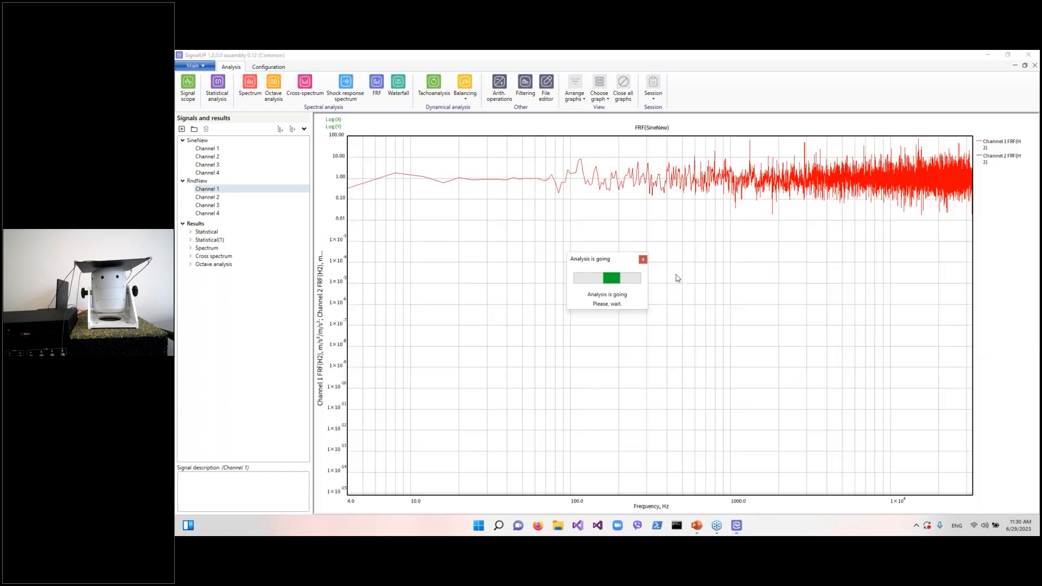
Examine the FRF curve across its frequency range by zooming and panning the graph
scroll(666, 216, "down", 1)
scroll(600, 210, "down", 2)
scroll(543, 195, "down", 1)
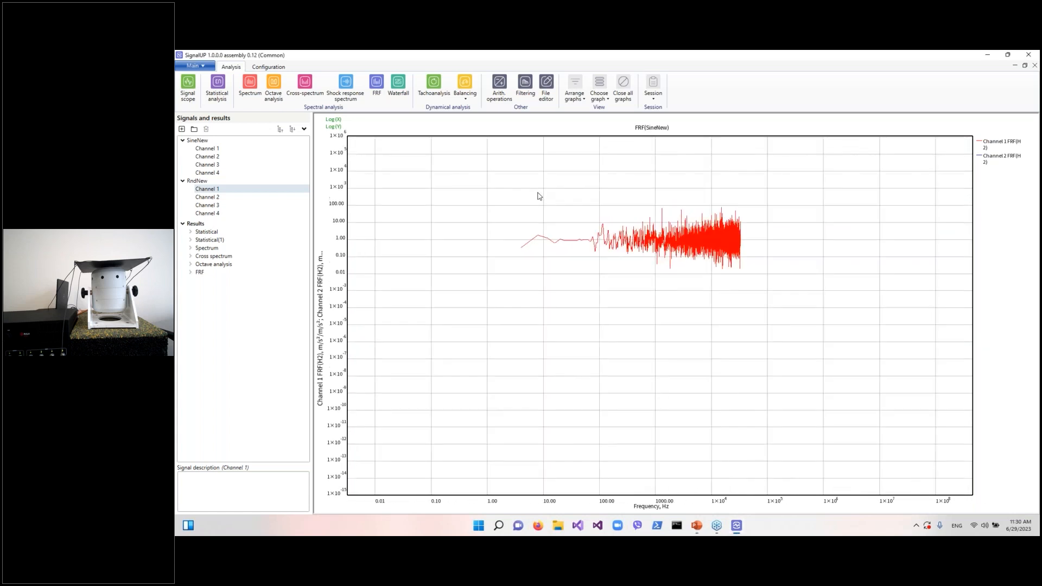
left_click_drag(533, 239, 610, 275)
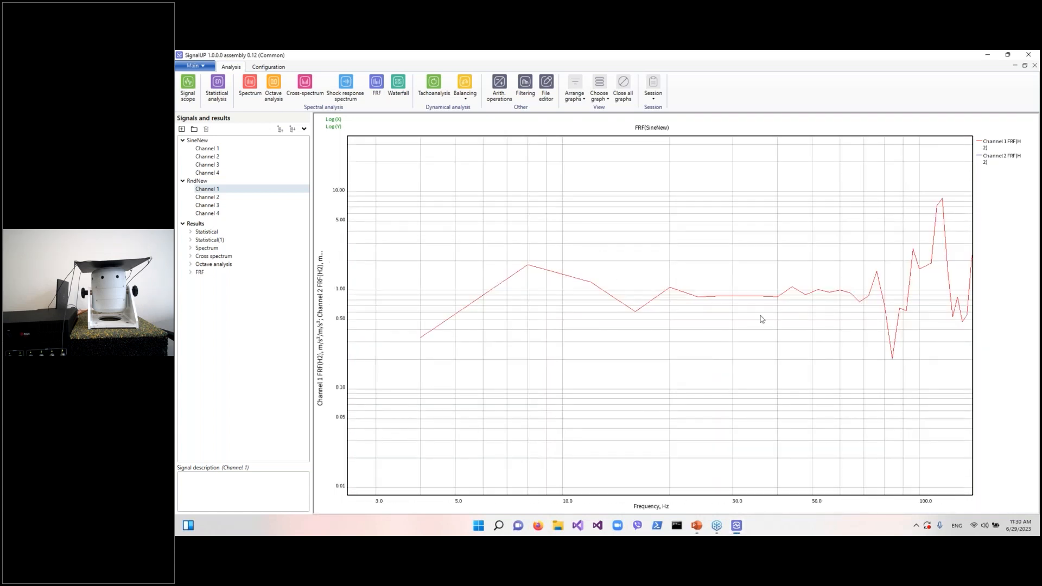
scroll(797, 314, "up", 3)
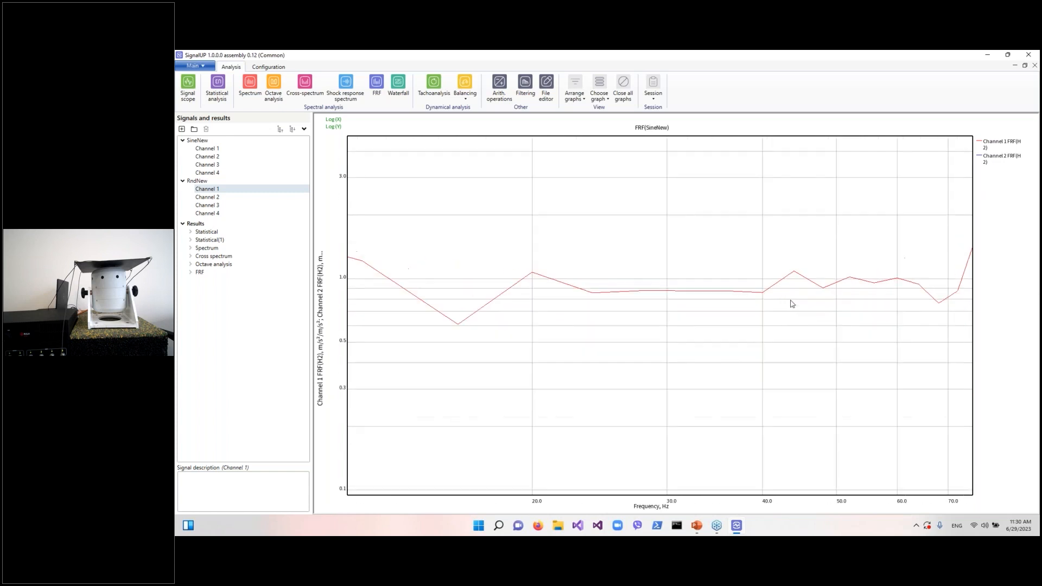
scroll(395, 331, "down", 3)
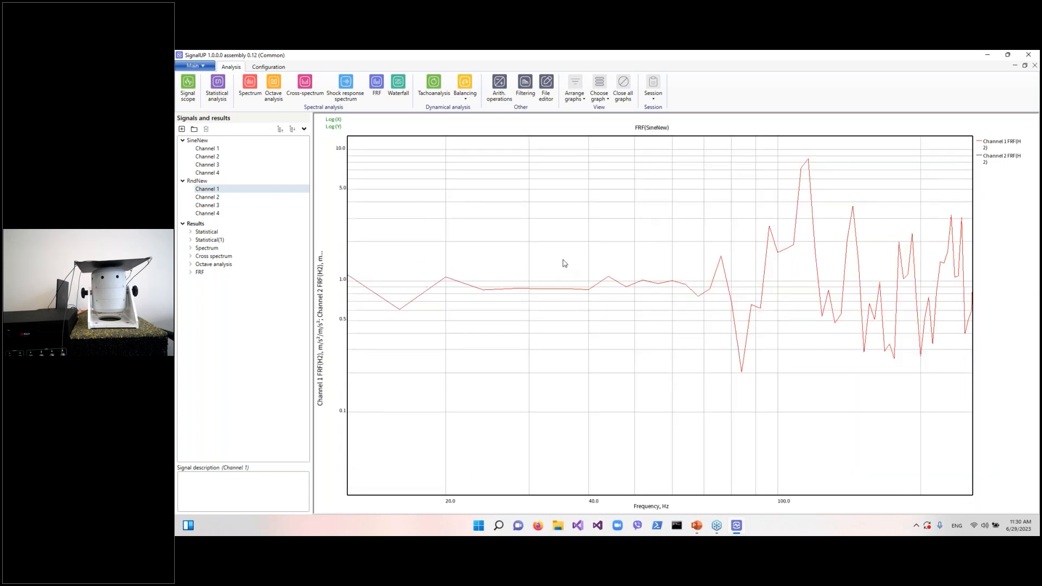
scroll(427, 260, "down", 5)
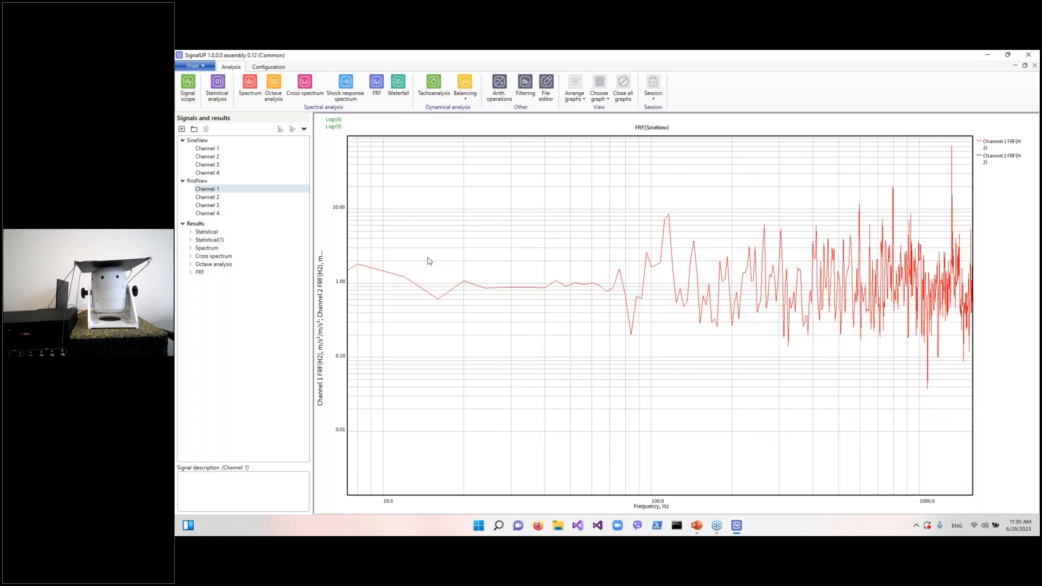
left_click_drag(347, 242, 523, 282)
scroll(765, 324, "down", 5)
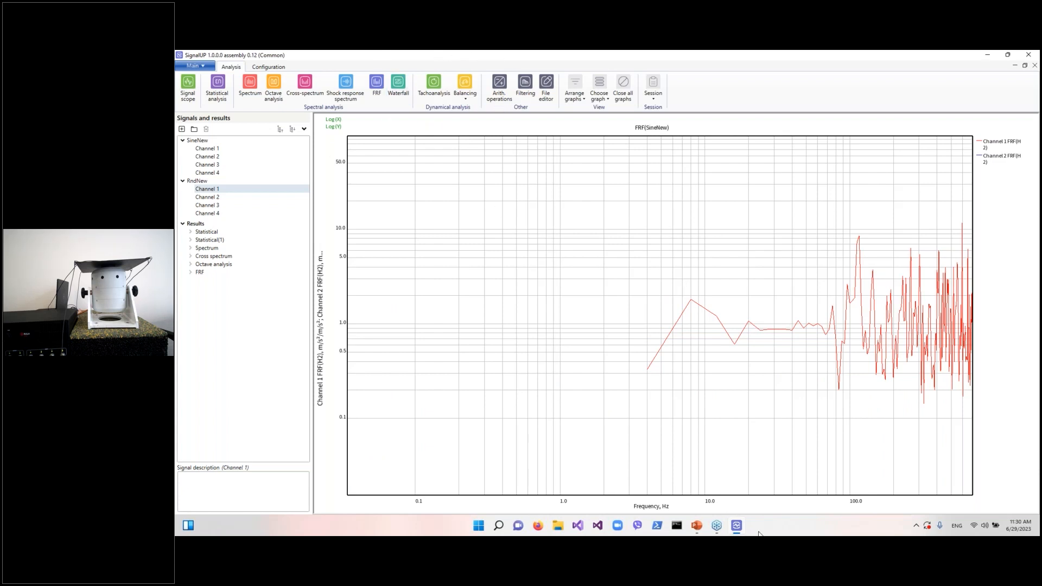
Switch to the presentation, advance one slide, and return to SignalUP
mouse_move(704, 533)
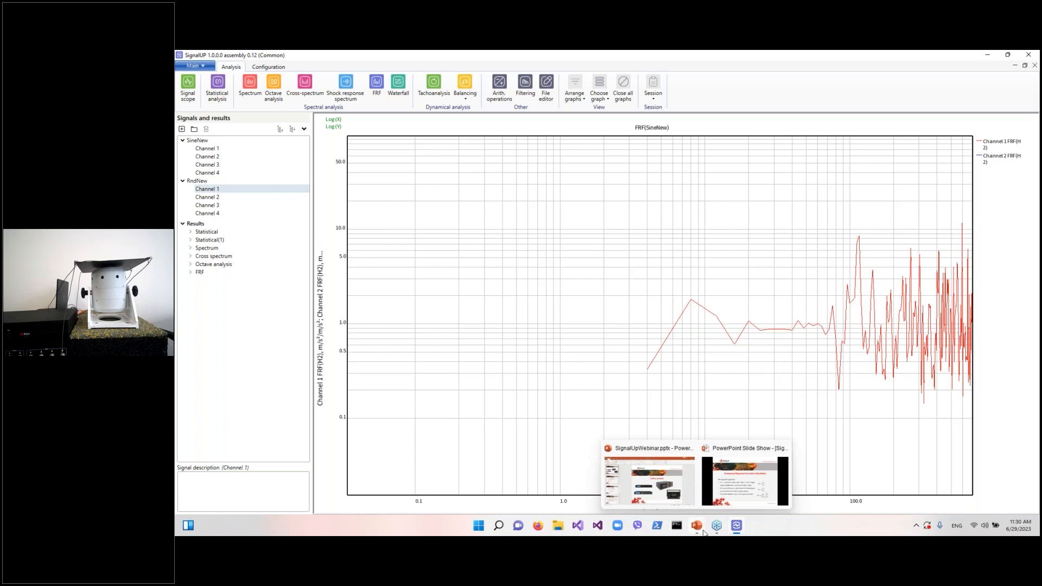
left_click(728, 492)
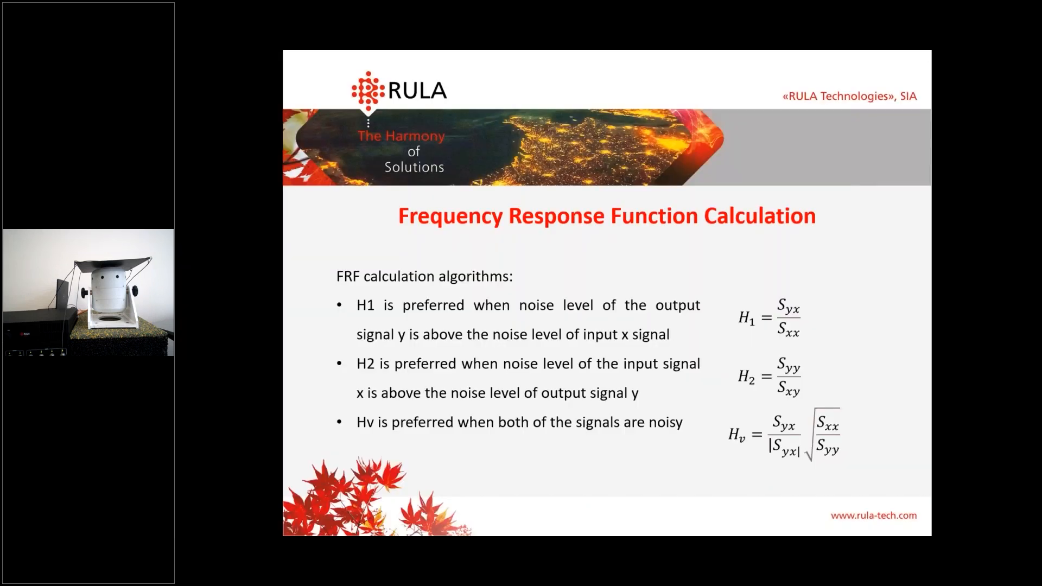
key("Right")
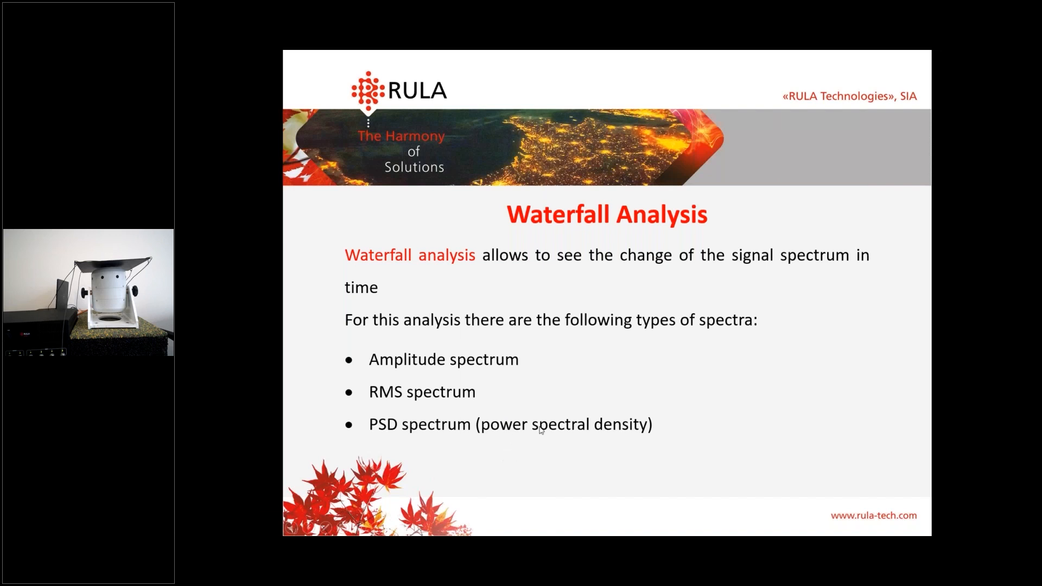
key("super")
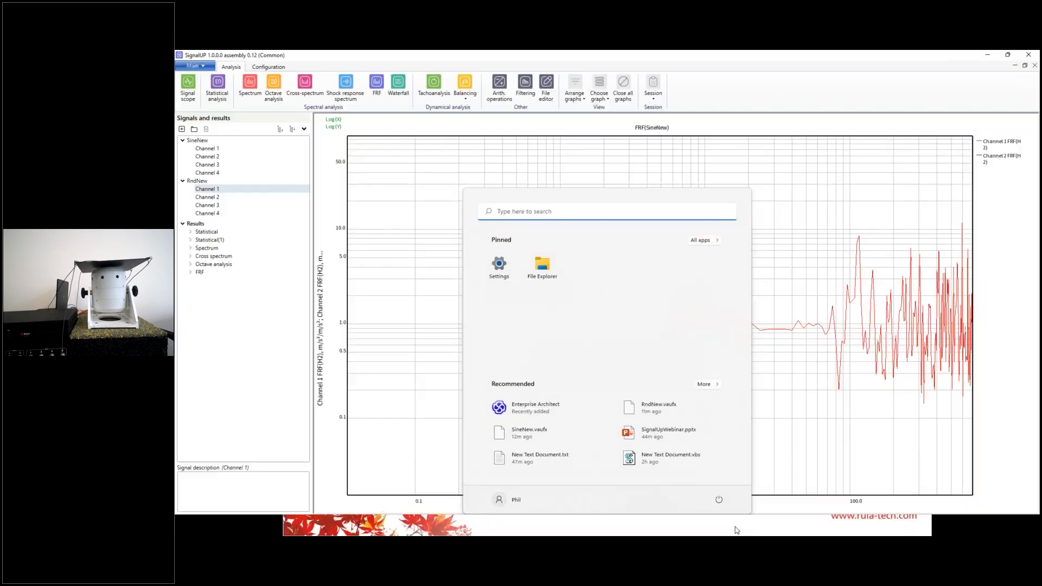
left_click(737, 526)
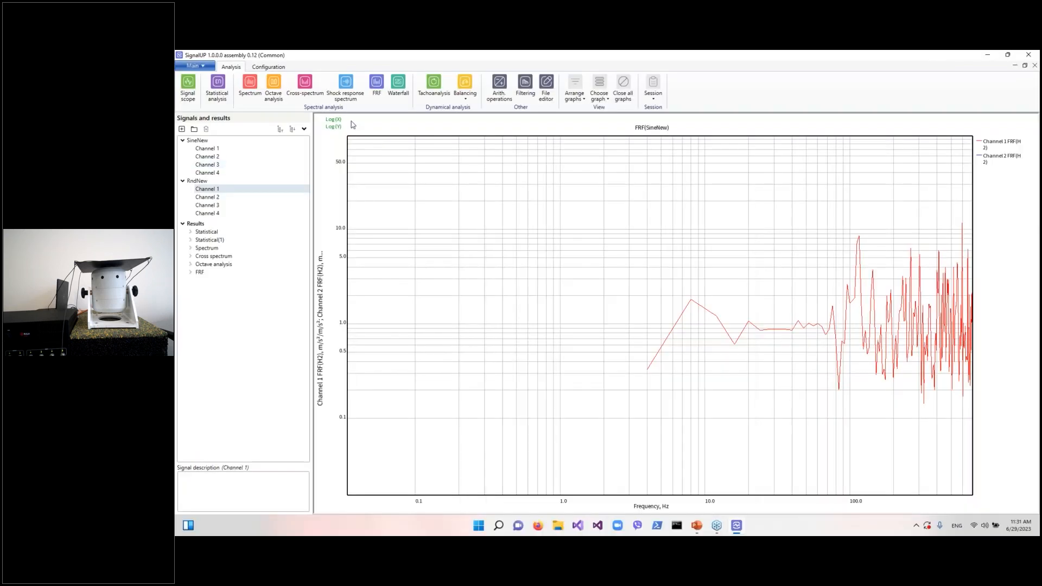
Run a Waterfall analysis on SineNew Channel 1 with default settings
left_click(400, 92)
left_click(574, 188)
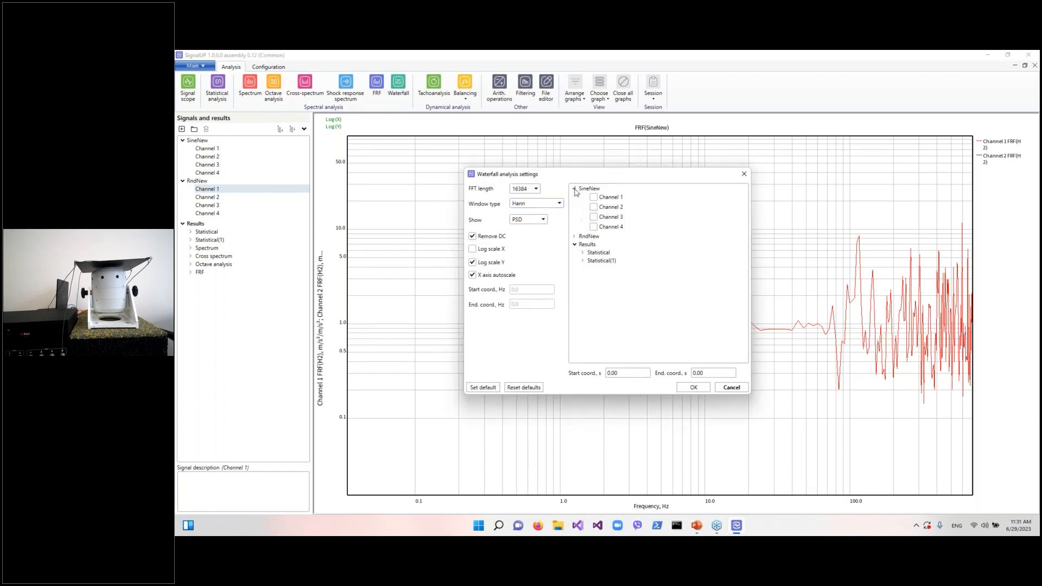
left_click(594, 197)
left_click(692, 387)
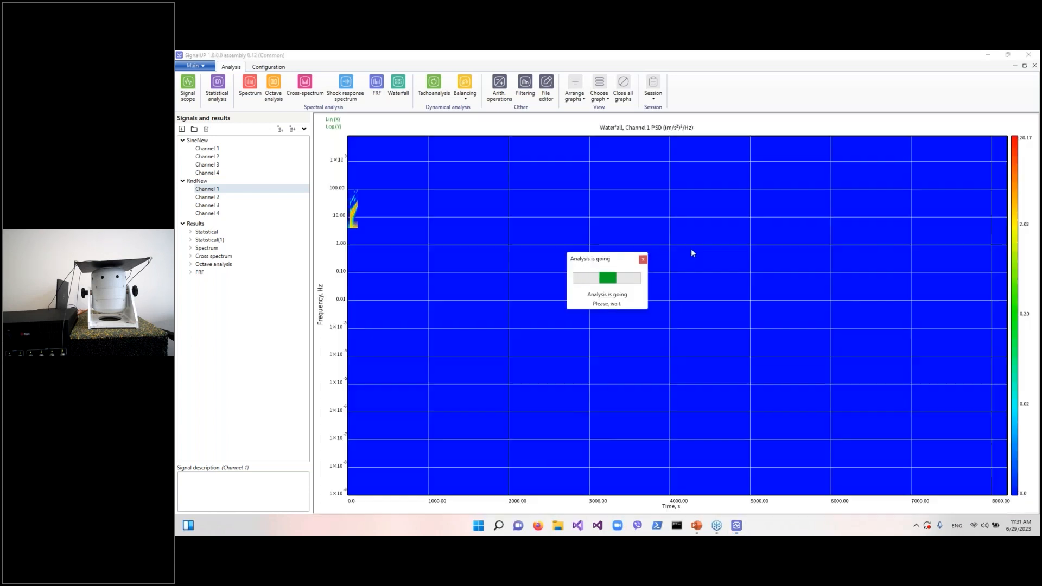
Autoscale the waterfall graph and zoom it out
right_click(542, 269)
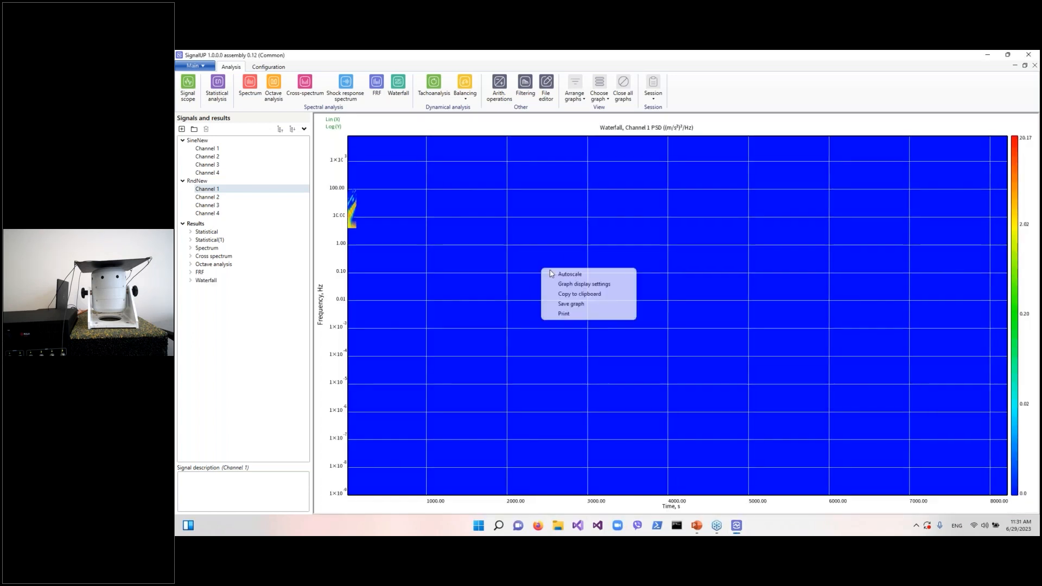
left_click(555, 274)
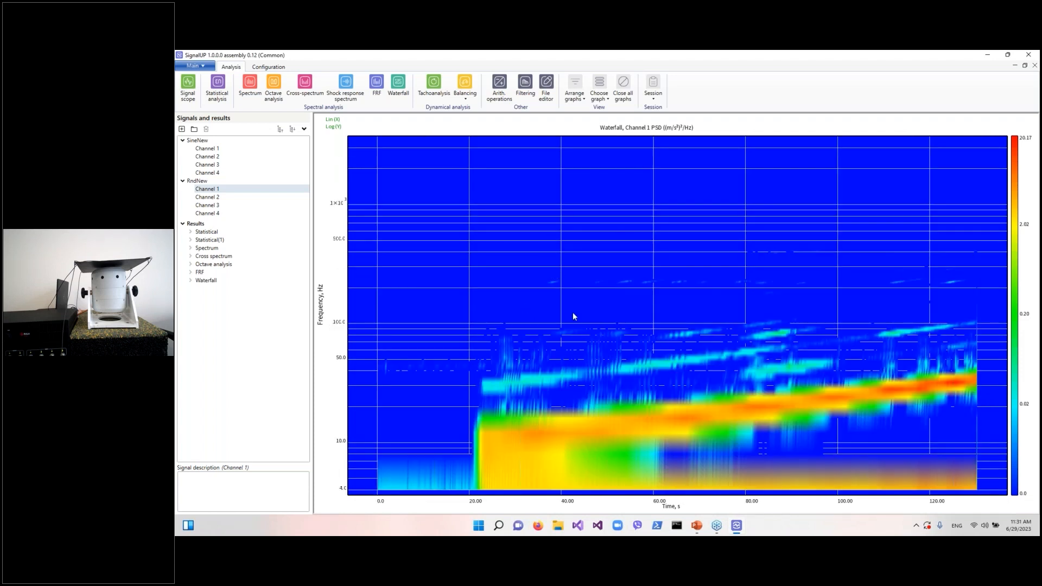
scroll(572, 312, "down", 3)
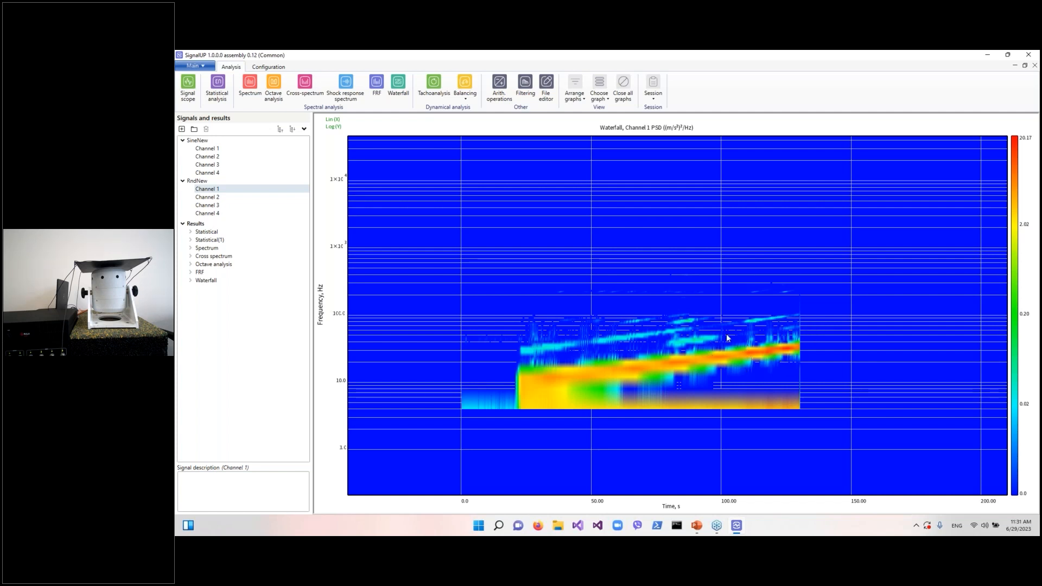
Run a Waterfall analysis on RndNew Channel 1 with default settings
left_click(397, 87)
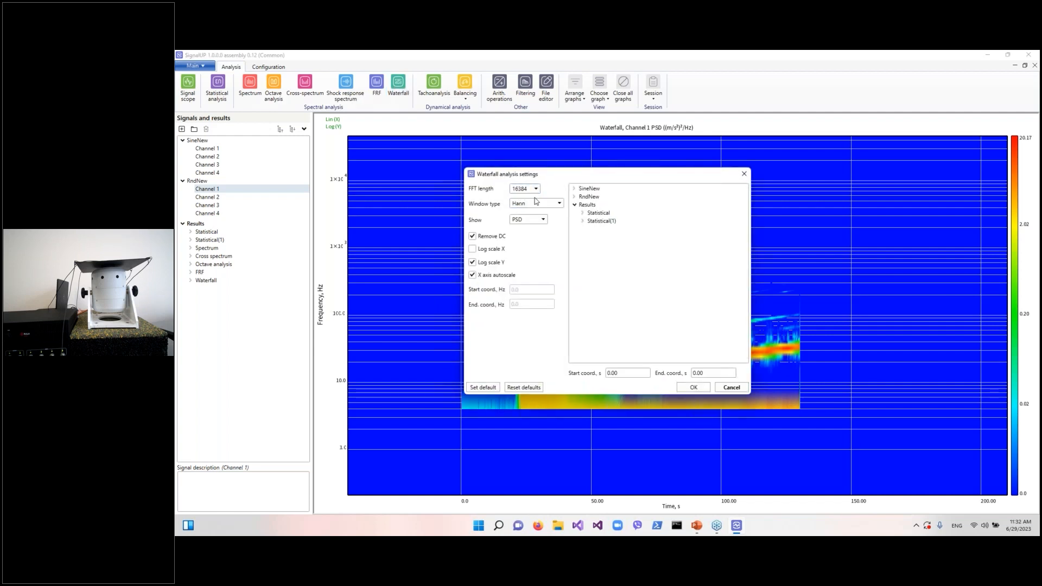
double_click(589, 198)
left_click(594, 205)
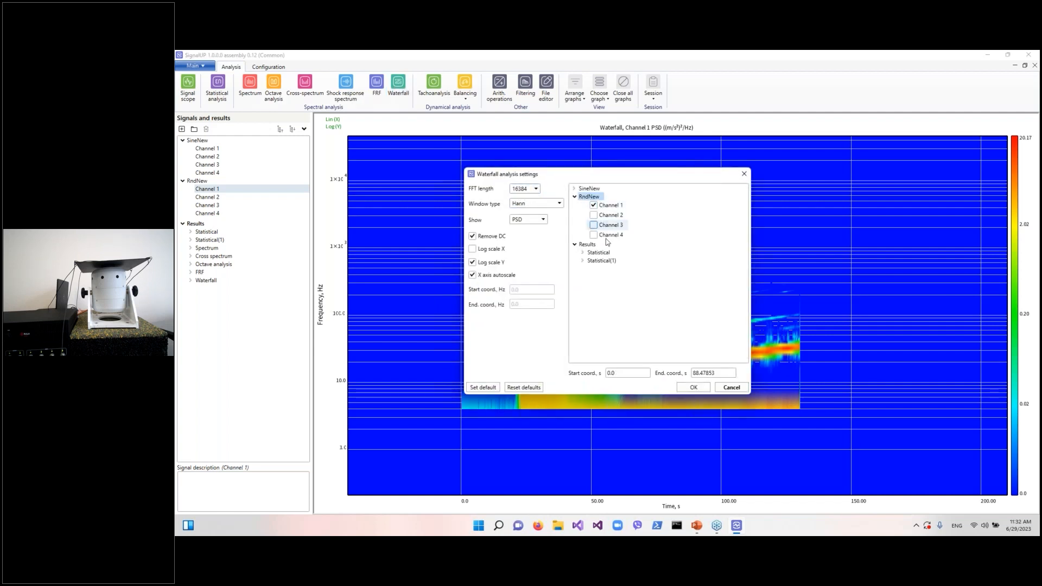
left_click(693, 387)
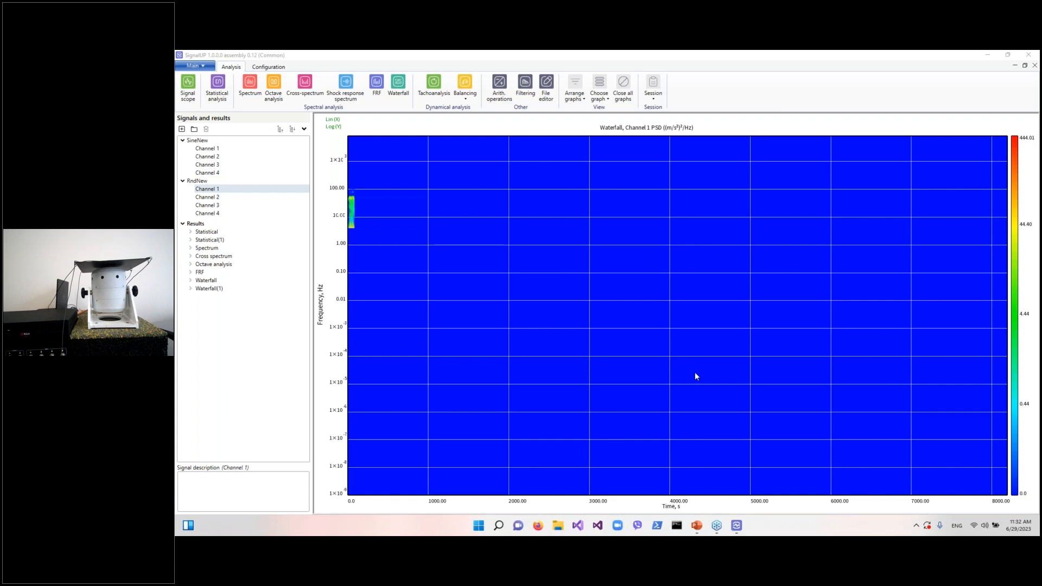
Autoscale the RndNew waterfall graph and zoom into the signal region
right_click(459, 244)
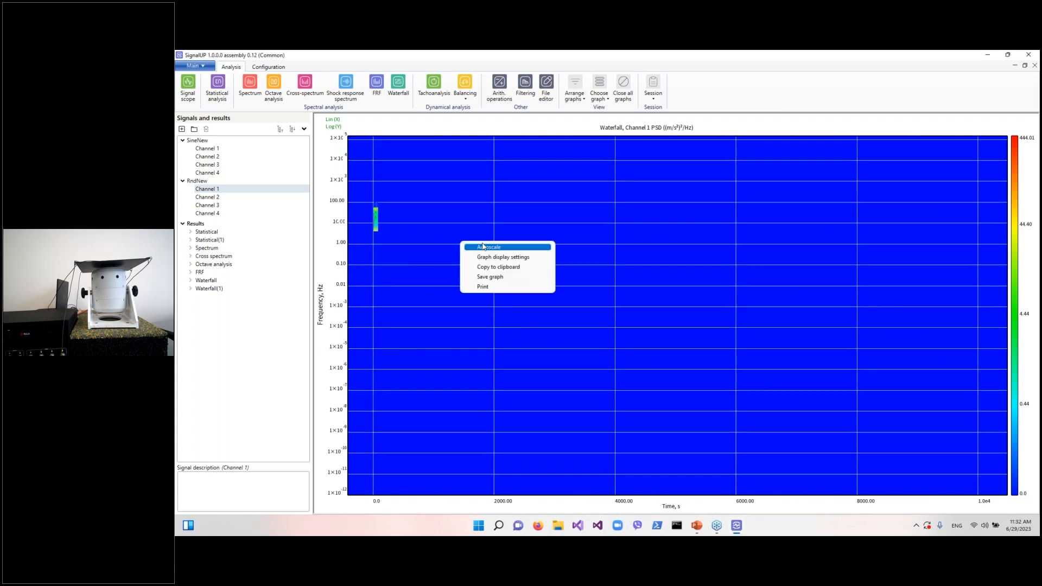
left_click(479, 247)
scroll(567, 307, "down", 3)
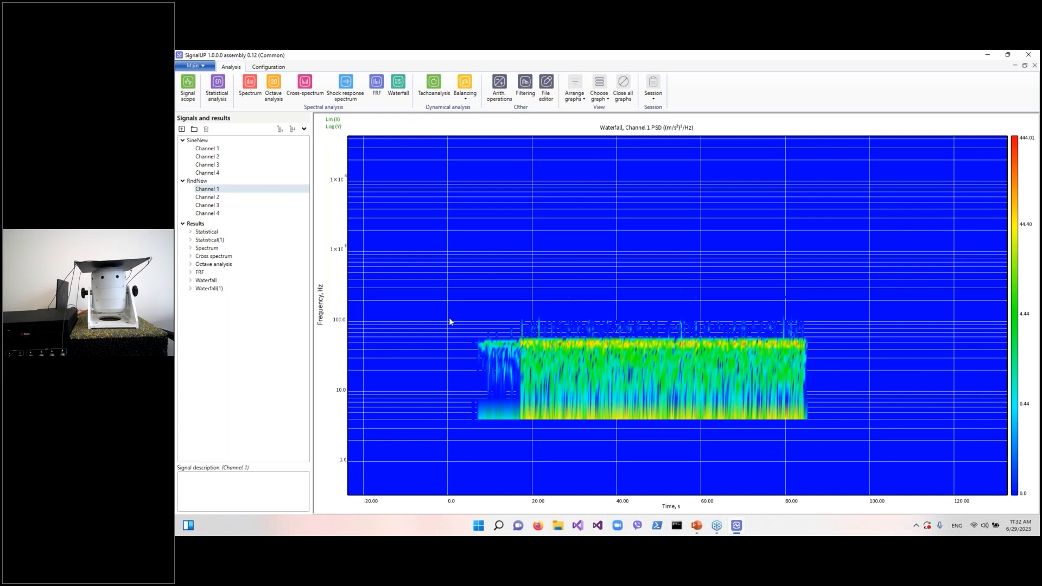
left_click_drag(829, 402, 841, 399)
scroll(686, 322, "down", 2)
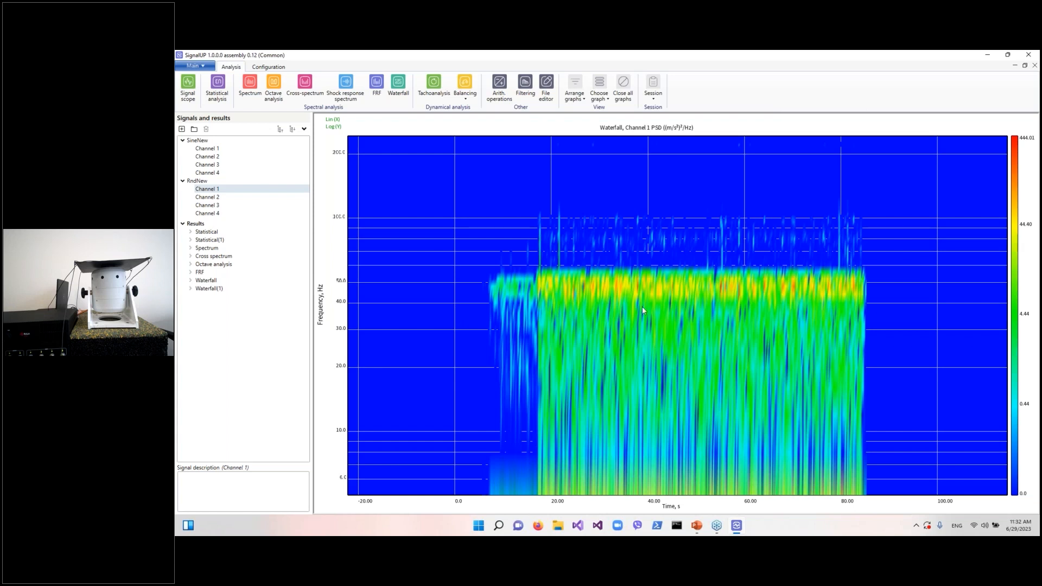
scroll(665, 320, "down", 2)
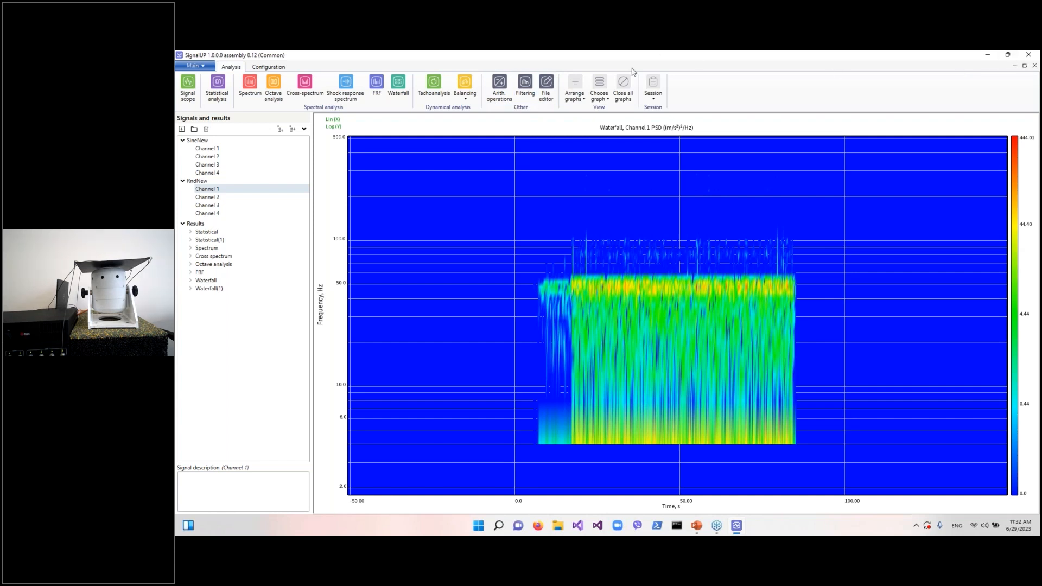
Try building an arithmetic-operation expression from SineNew Channel 1 and browse its templates before closing the dialog
left_click(499, 86)
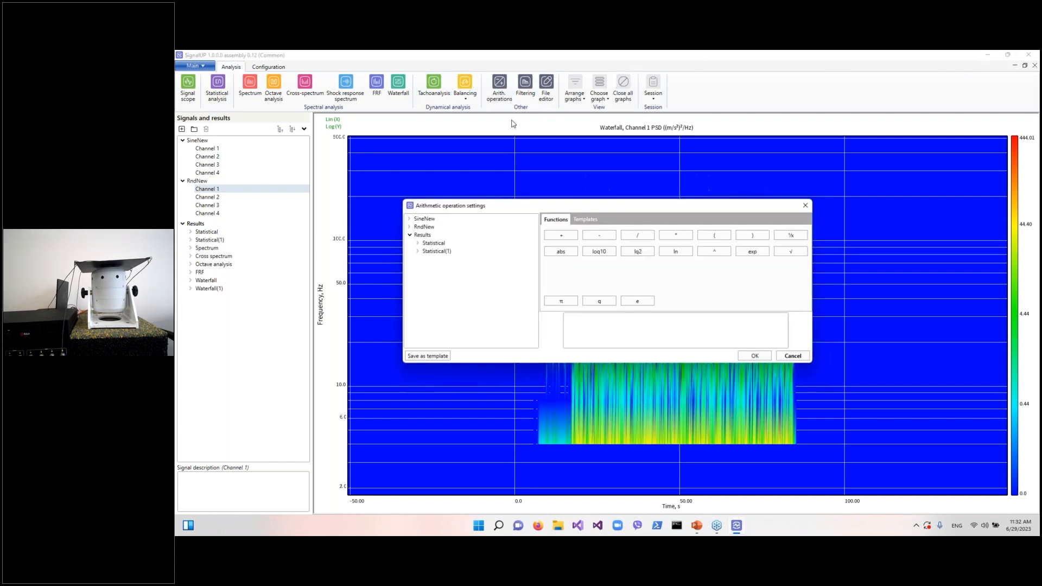
double_click(426, 219)
double_click(435, 228)
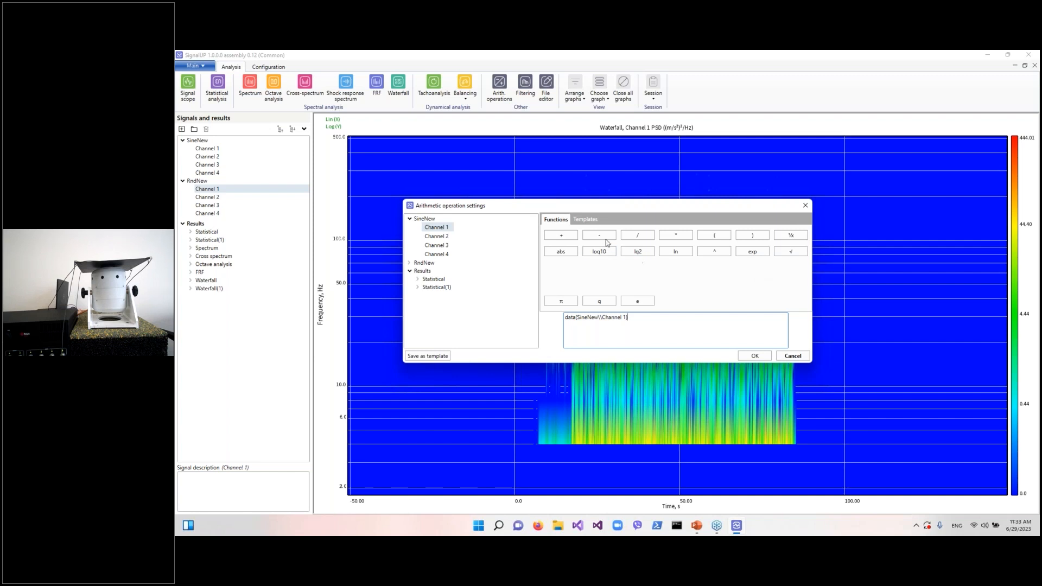
left_click(591, 221)
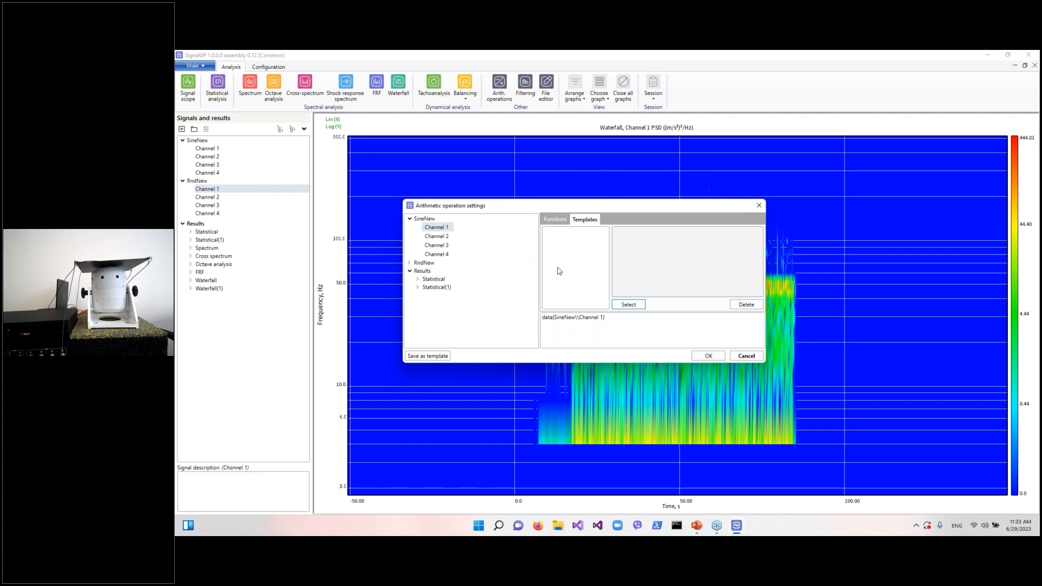
left_click(759, 206)
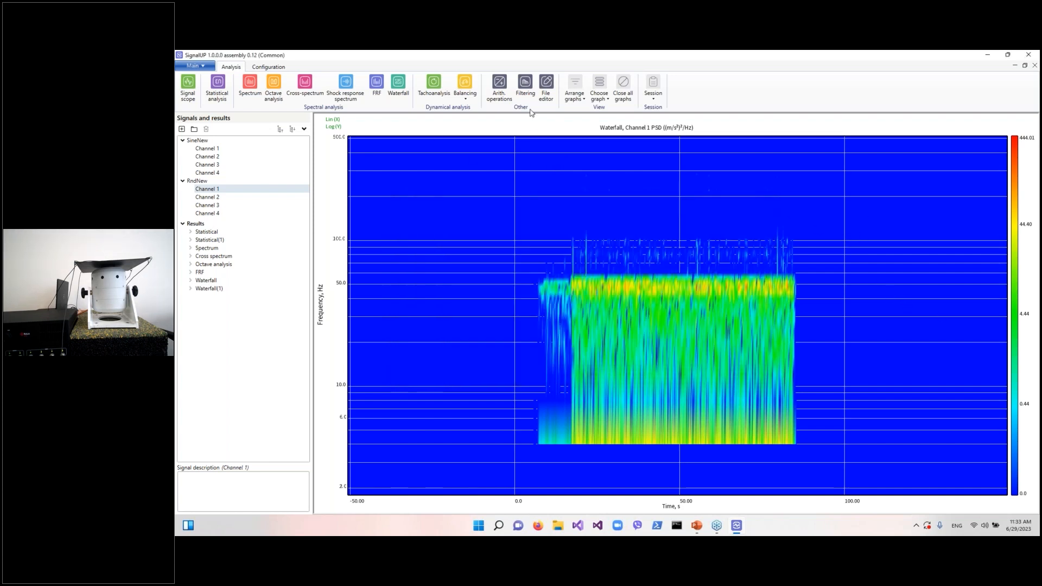
Open Filtering and configure an IIR highpass filter
left_click(526, 87)
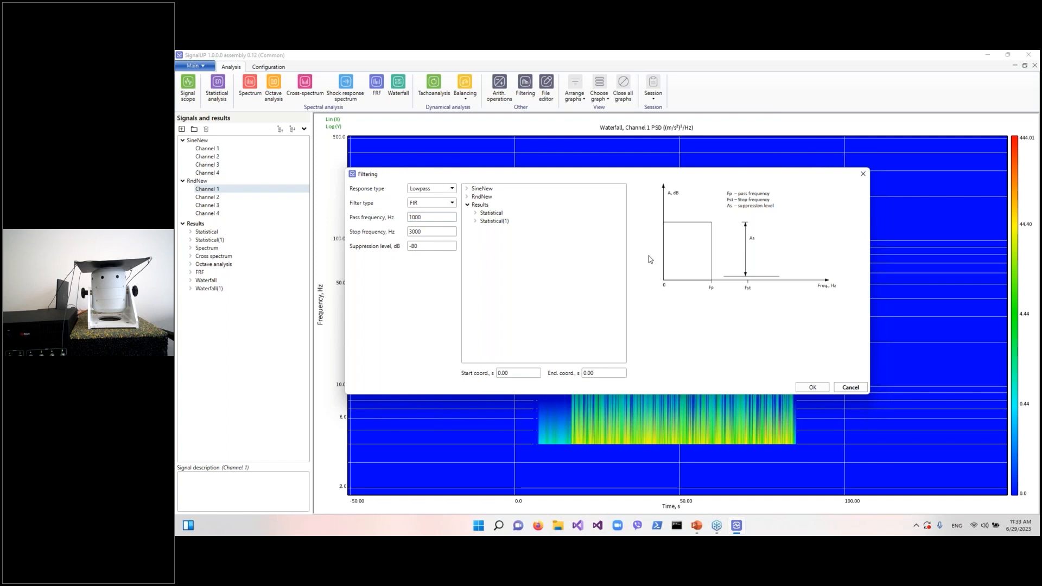
left_click(427, 190)
left_click(428, 197)
left_click(431, 203)
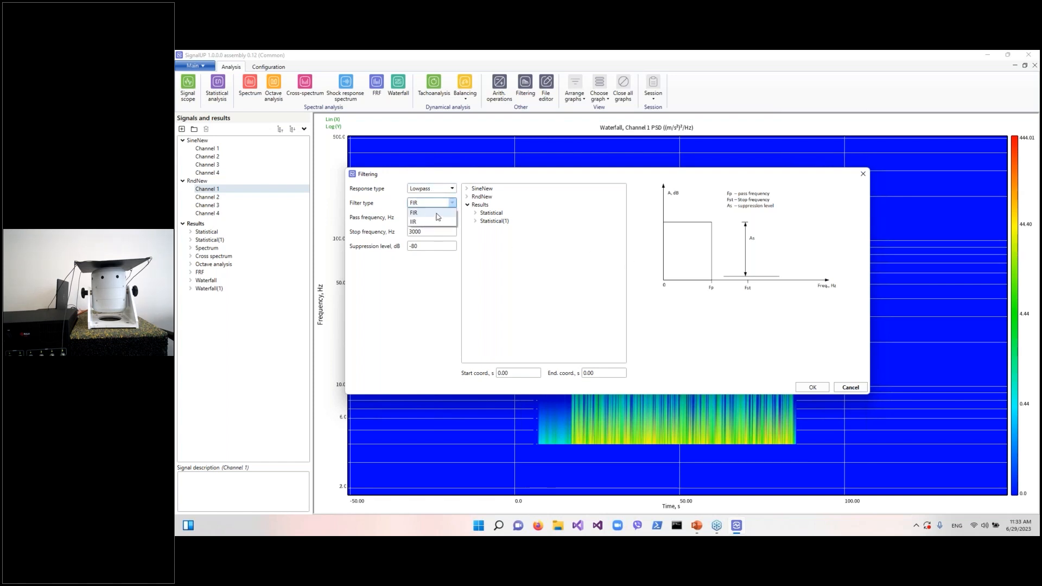
left_click(433, 221)
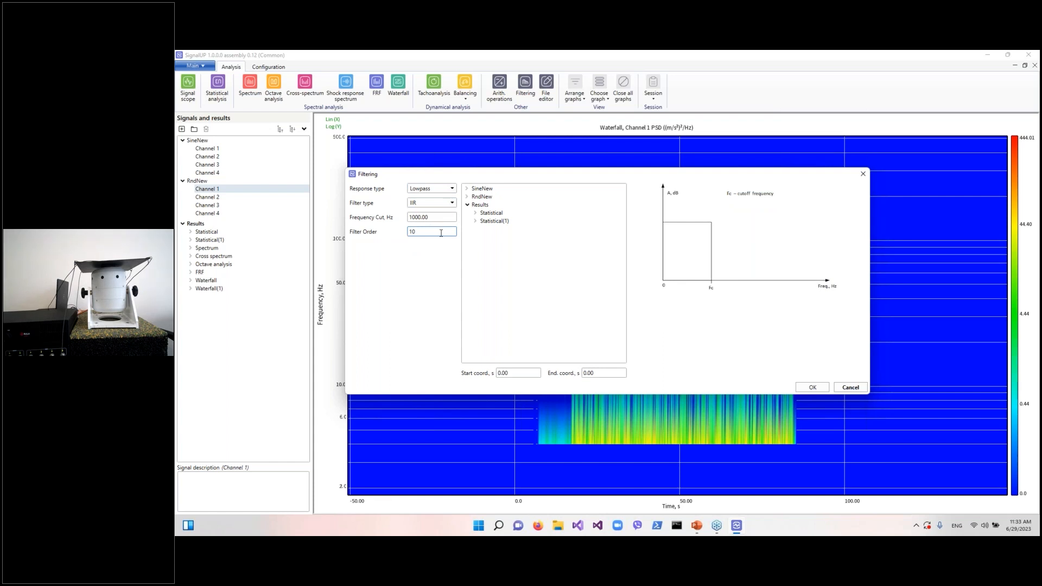
left_click(440, 190)
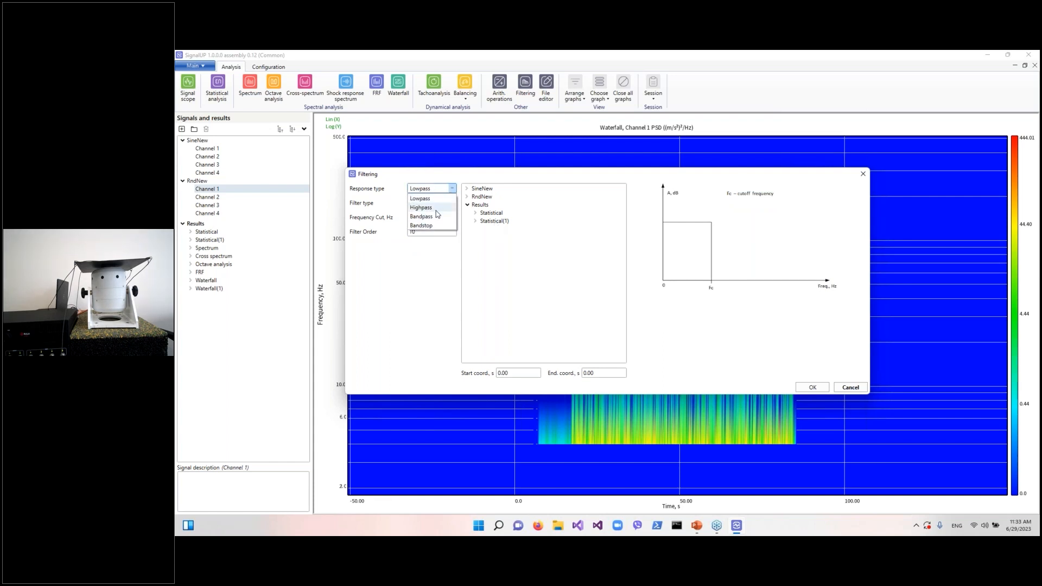
left_click(434, 209)
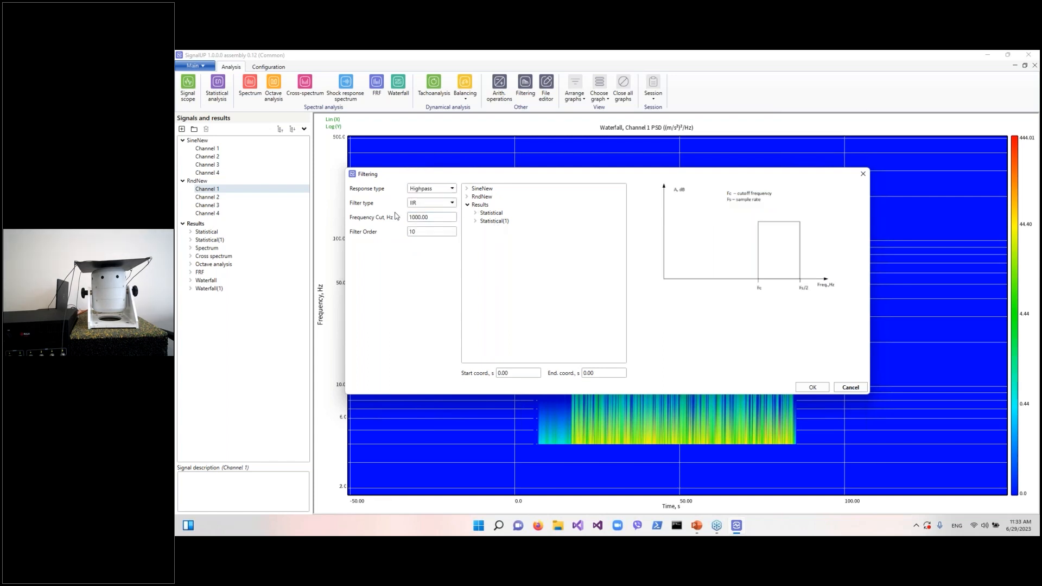
Set the highpass cutoff frequency to 30 Hz and apply the filter to SineNew Channel 1
double_click(446, 217)
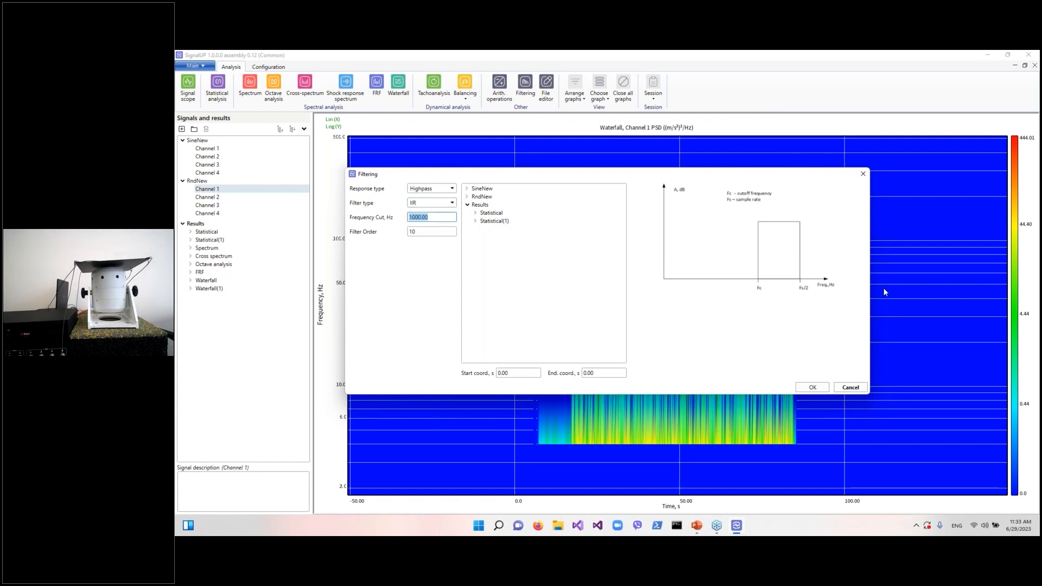
type("30")
double_click(490, 190)
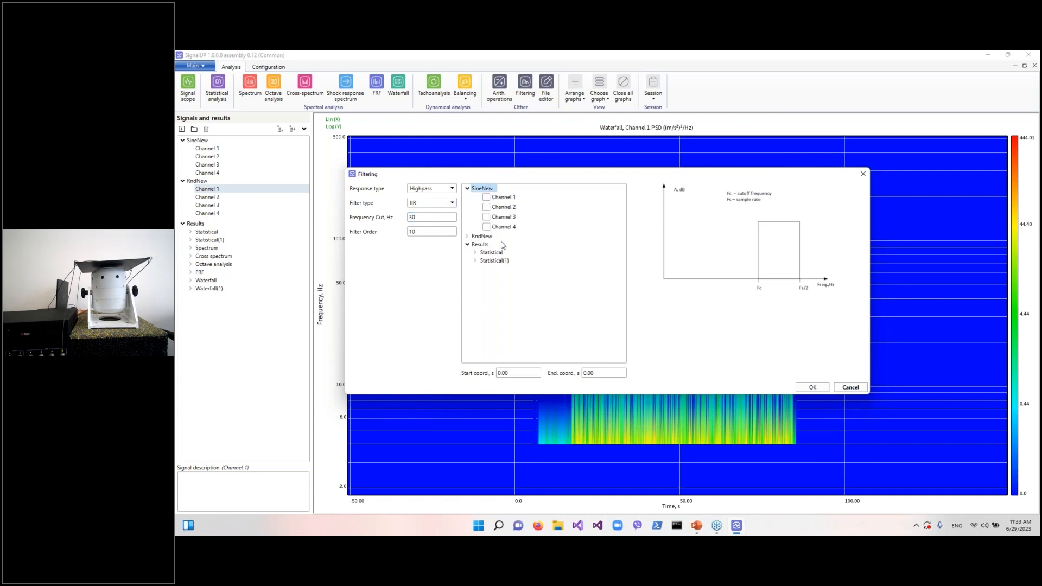
left_click(495, 202)
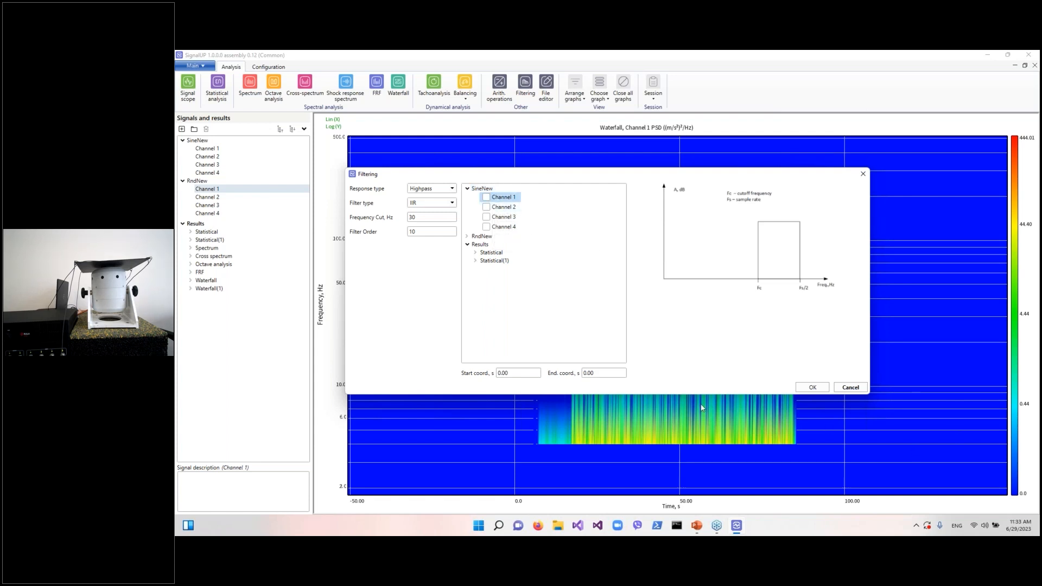
left_click(486, 197)
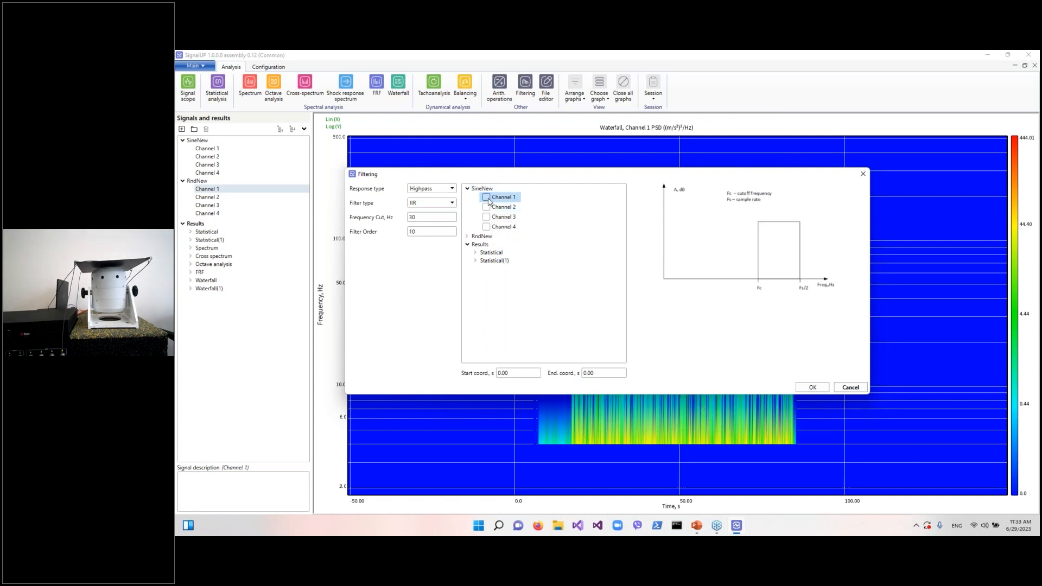
left_click(813, 388)
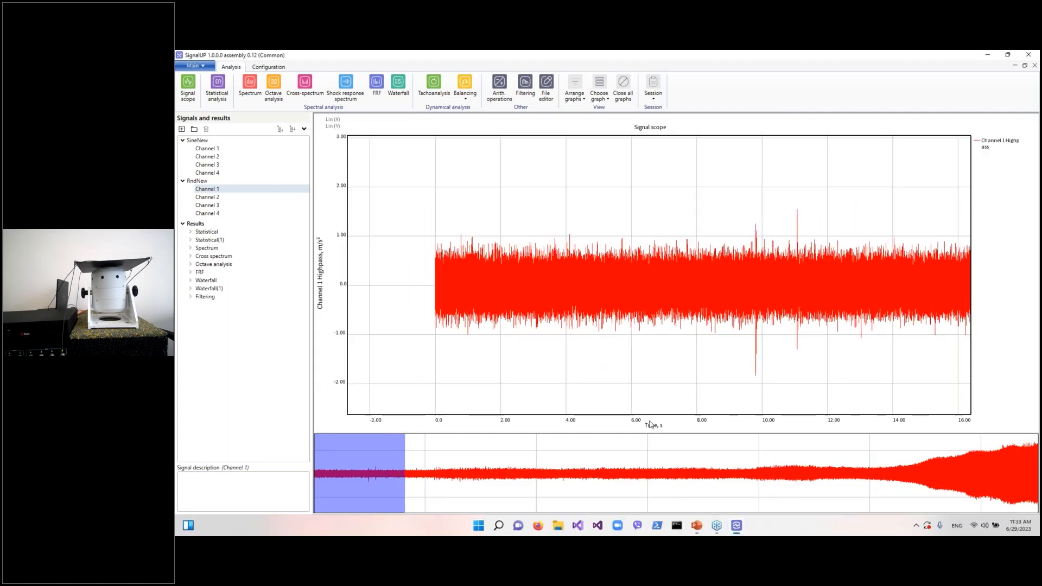
Browse the filtered highpass signal across its full duration in the signal scope
scroll(644, 396, "down", 4)
left_click_drag(422, 464, 780, 493)
scroll(725, 432, "down", 3)
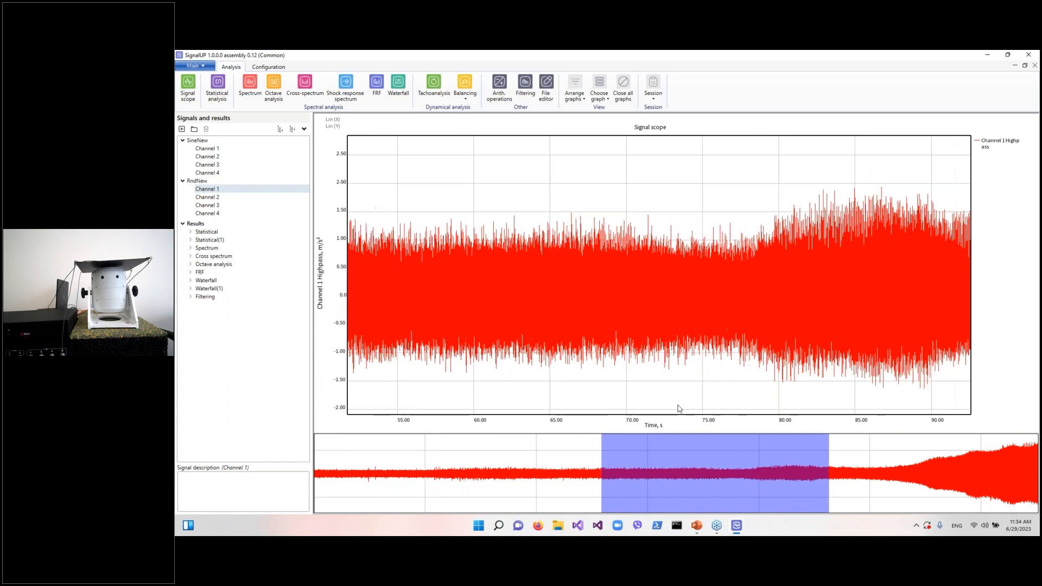
scroll(678, 380, "down", 2)
right_click(677, 332)
left_click(692, 334)
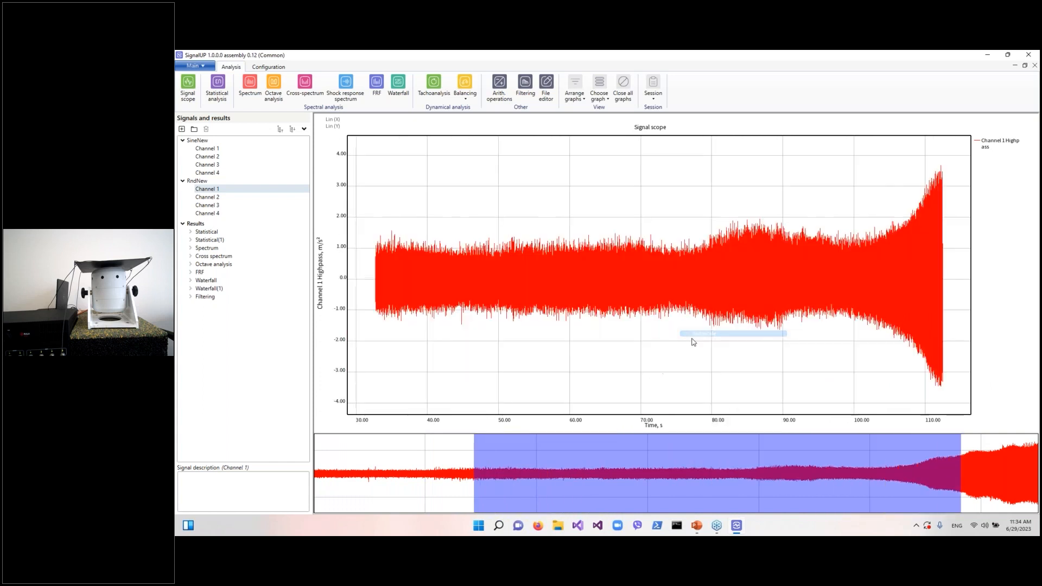
scroll(646, 361, "down", 5)
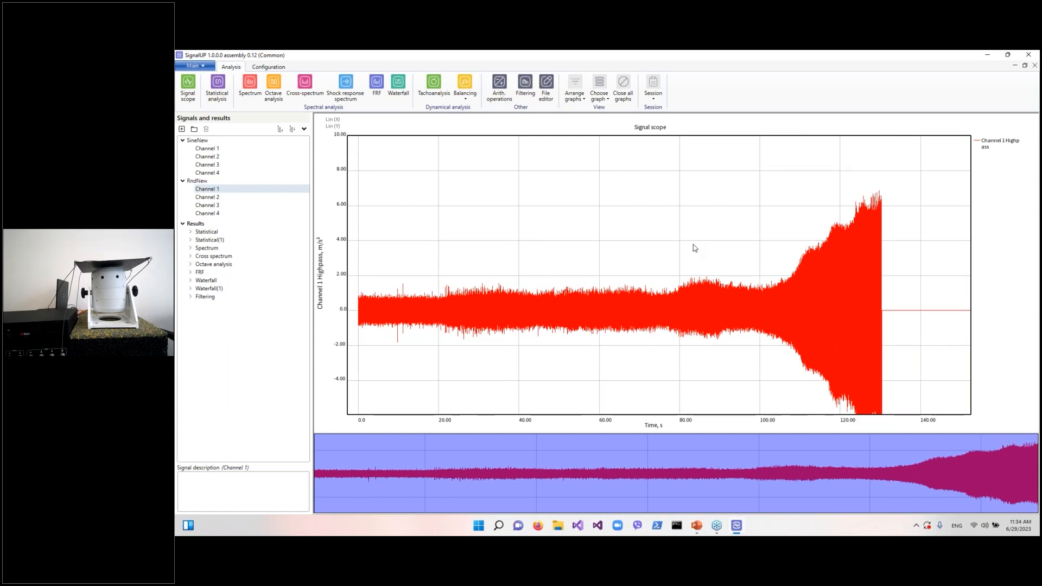
scroll(668, 244, "down", 1)
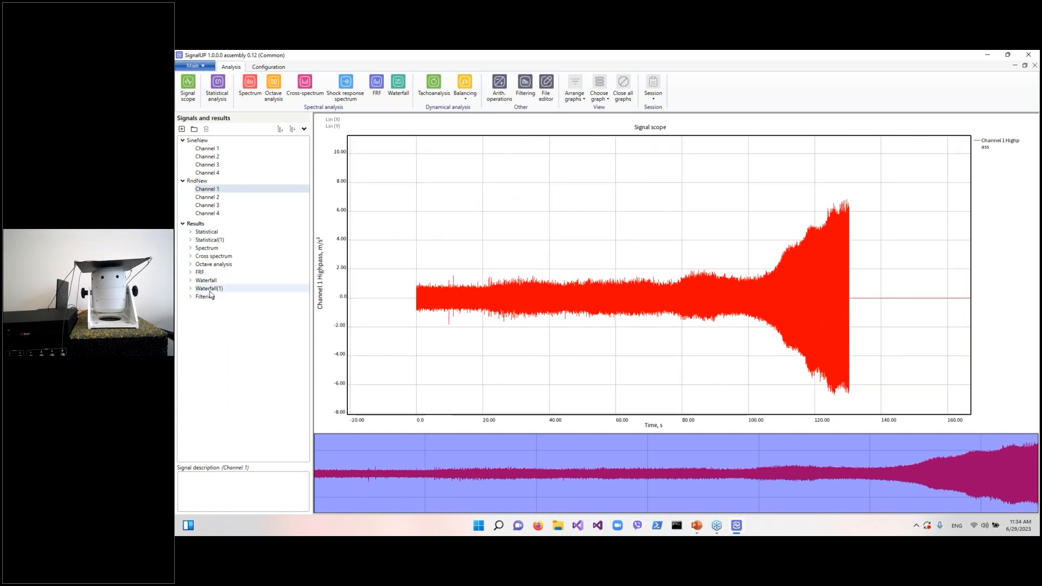
Run a Spectrum analysis on the filtered Channel 1 Highpass result with default settings
left_click(249, 84)
double_click(610, 230)
left_click(615, 238)
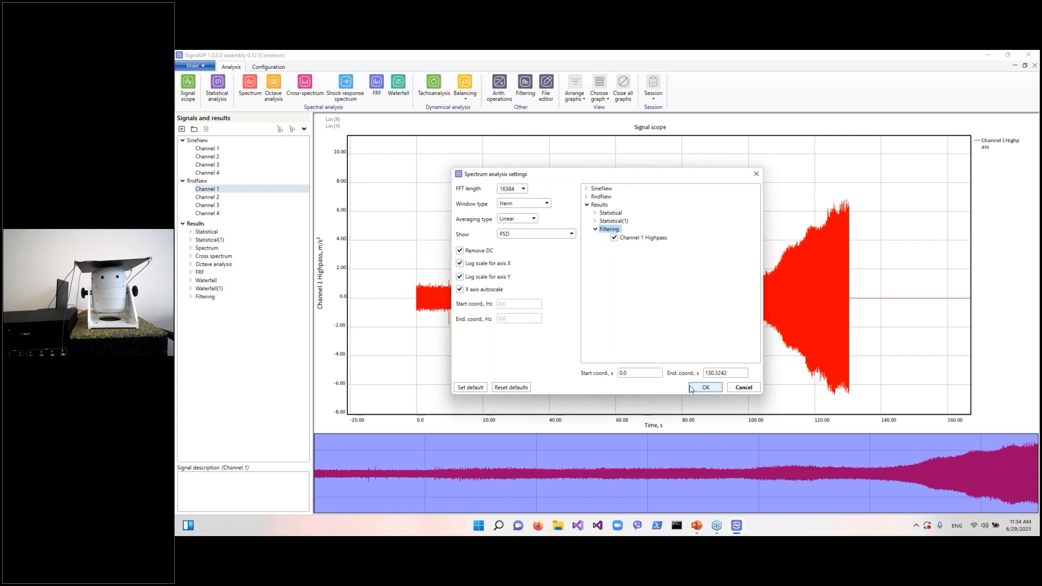
left_click(708, 392)
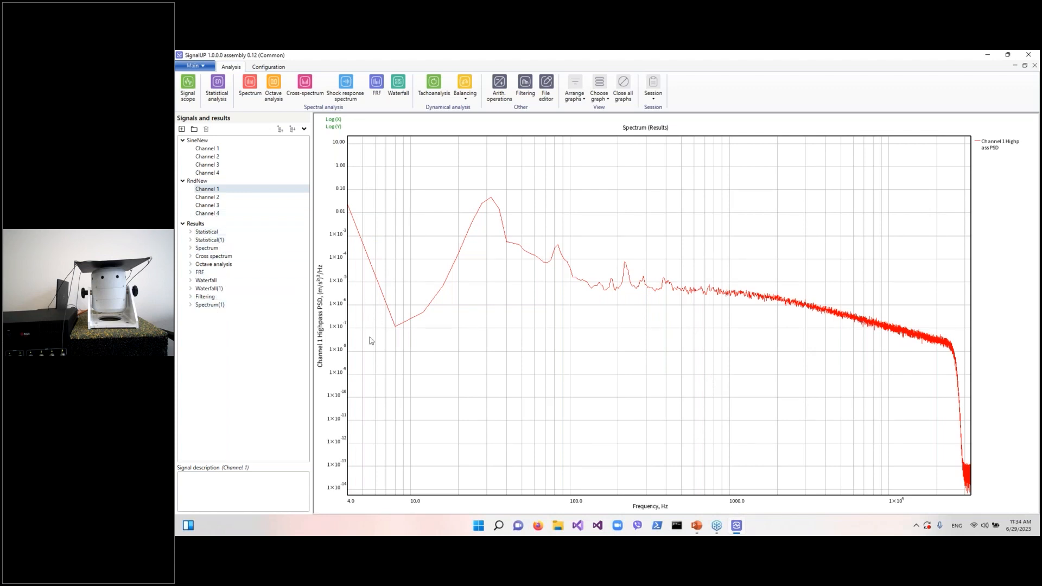
Display the earlier Channel 2 PSD spectrum result for comparison
double_click(222, 249)
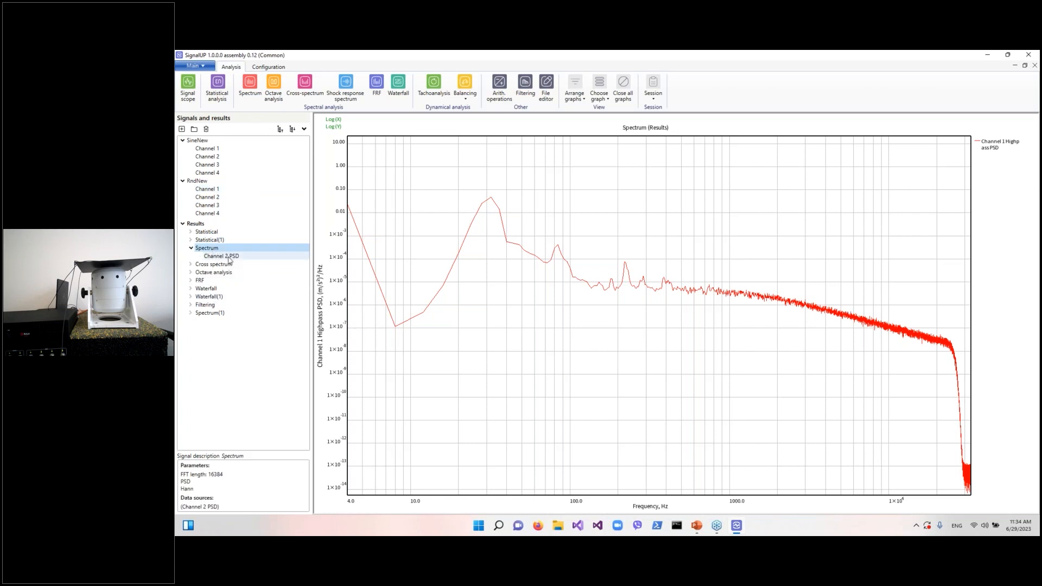
double_click(229, 257)
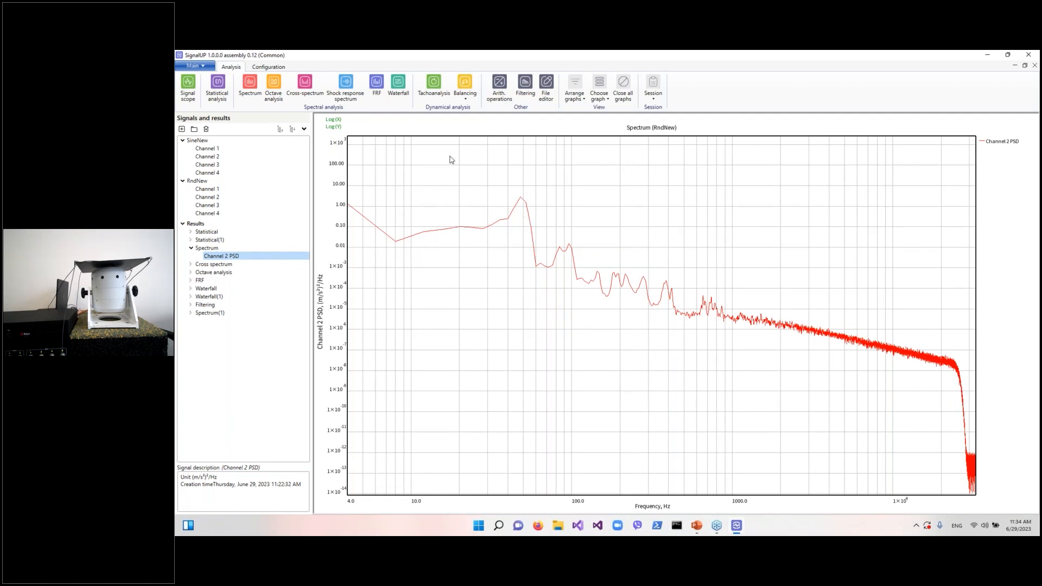
Open the File editor for SineNew and set the saved time range from 10 to 130 s
left_click(549, 85)
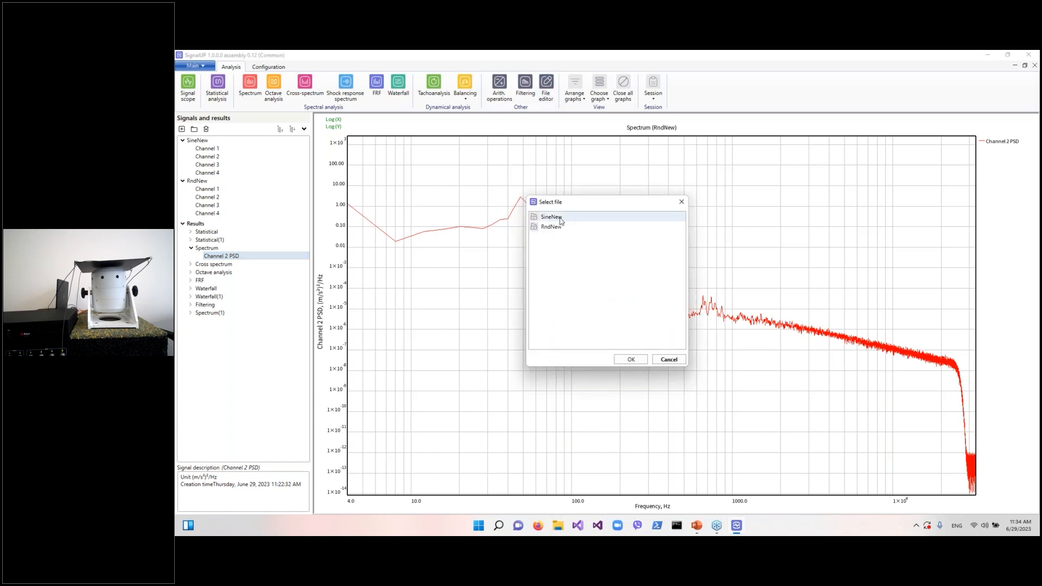
double_click(564, 218)
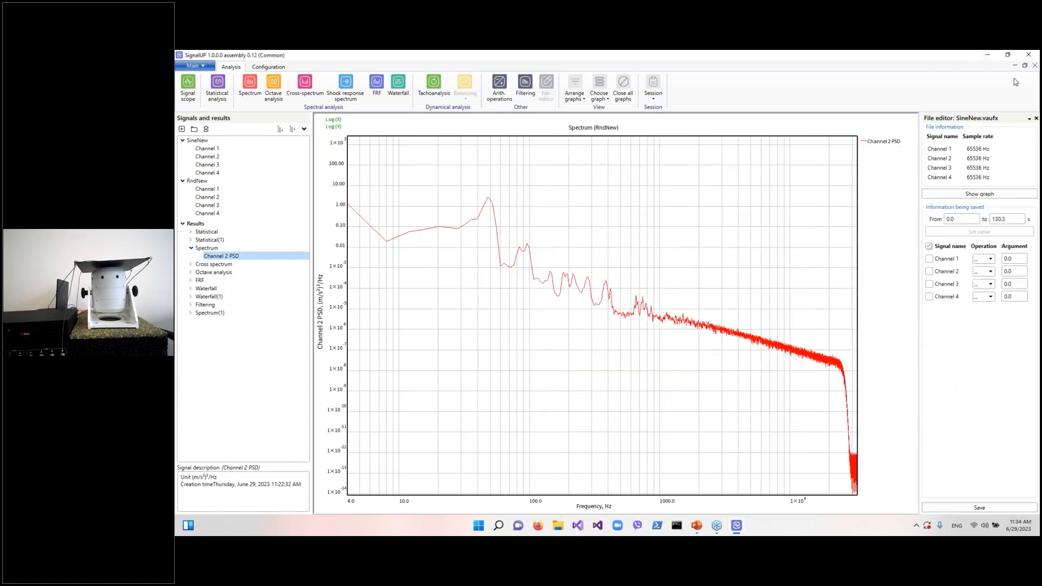
left_click(1017, 66)
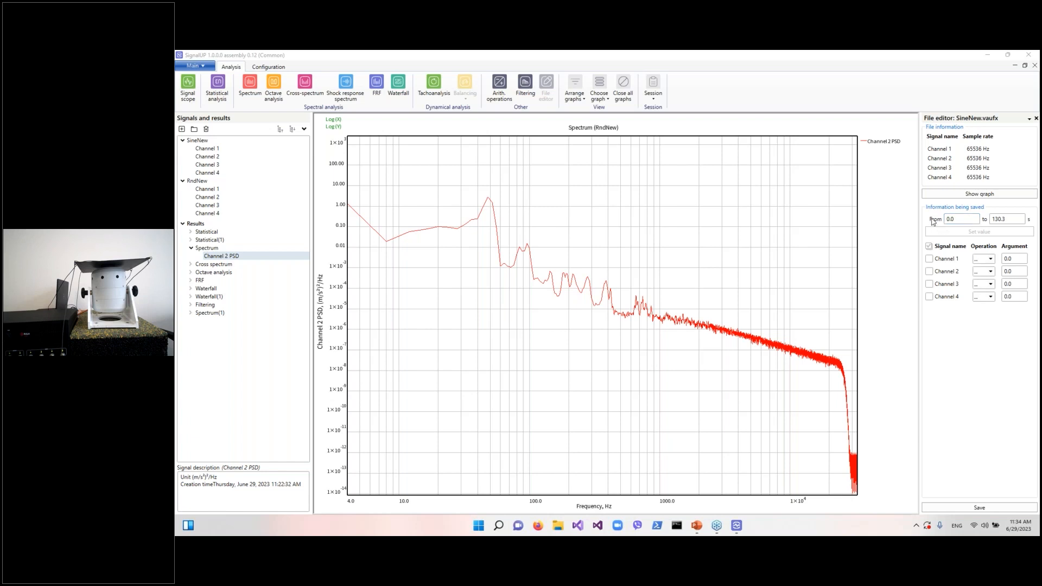
left_click(960, 219)
type("10")
key("Tab")
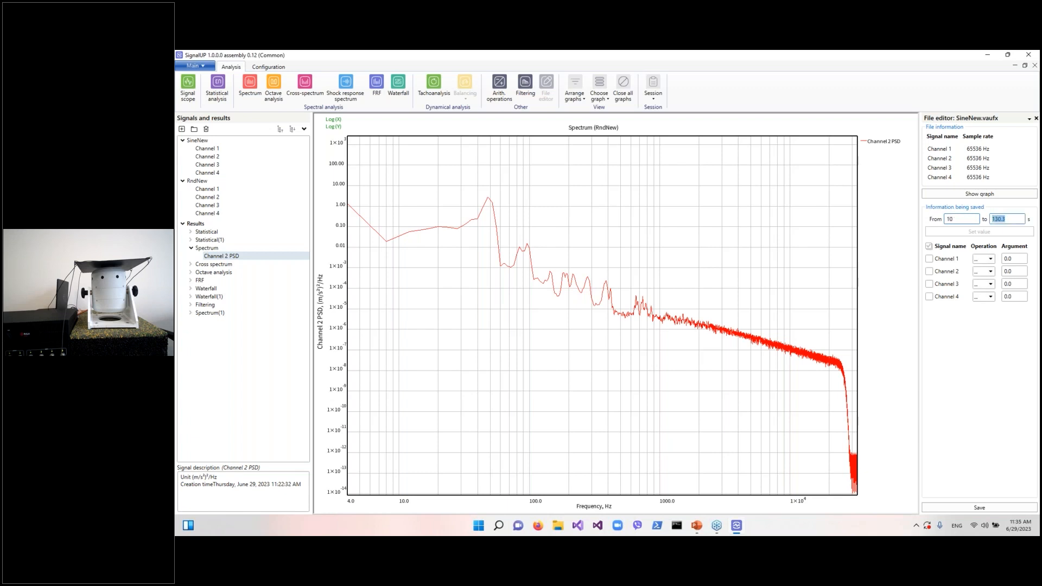
type("130")
Include Channels 1, 2 and 3 and save the edited recording as a new file named test
left_click(944, 263)
left_click(947, 273)
left_click(947, 285)
left_click(998, 508)
type("test")
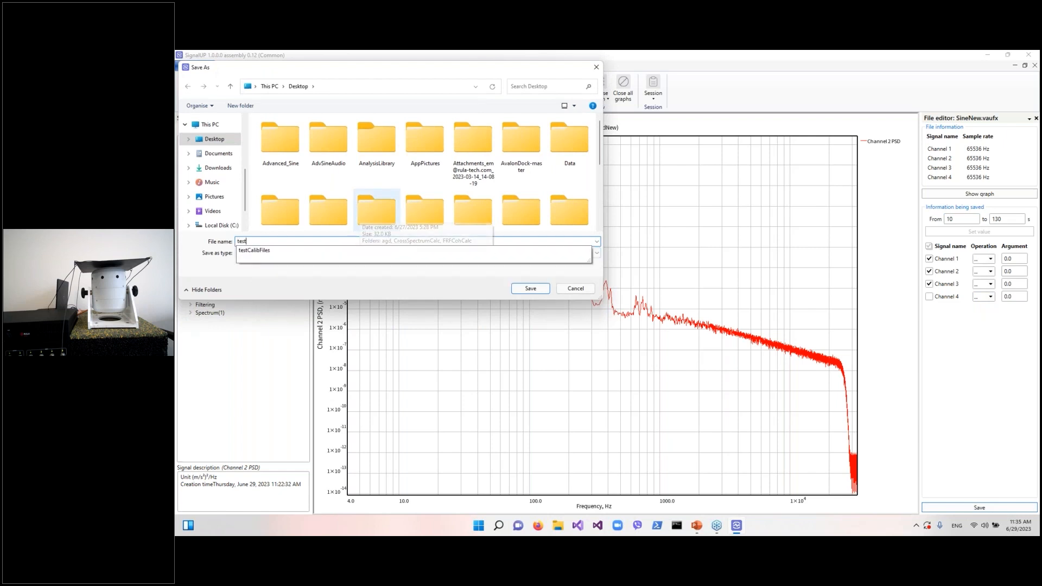
left_click(634, 250)
key("Return")
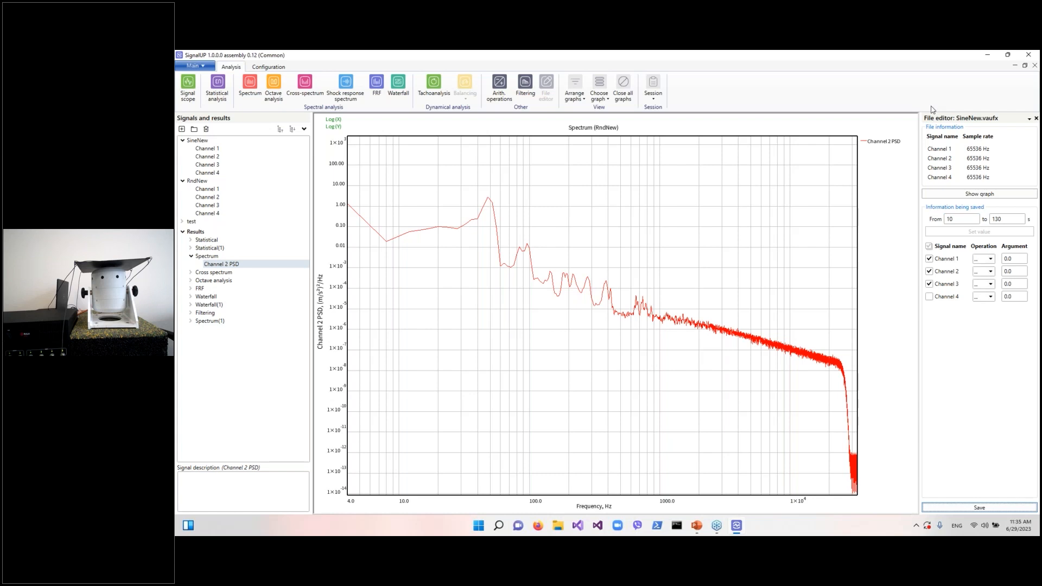
Examine the Change and Export context-menu options for a SineNew channel and the SineNew file
right_click(212, 151)
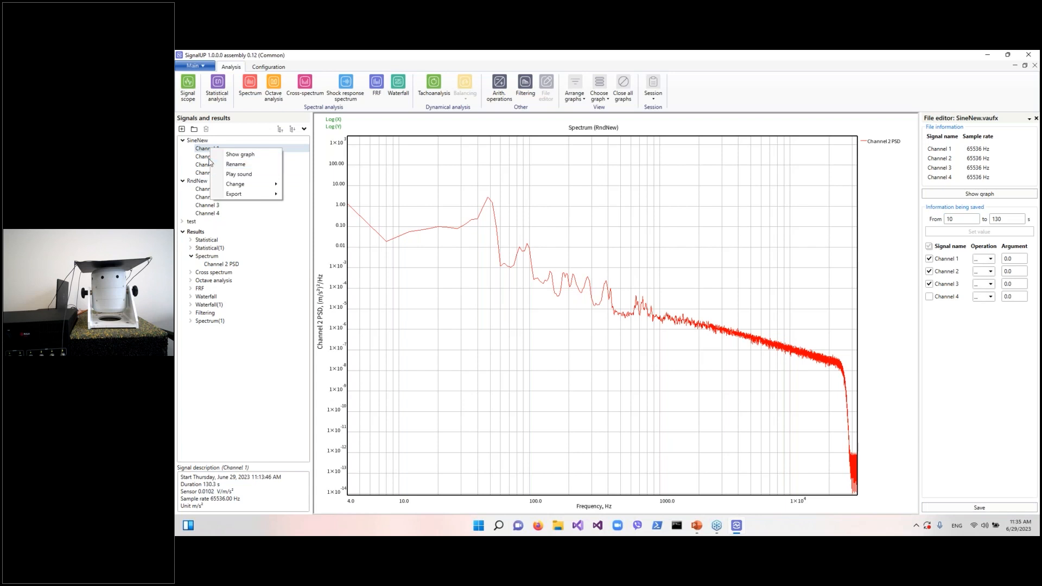
mouse_move(228, 184)
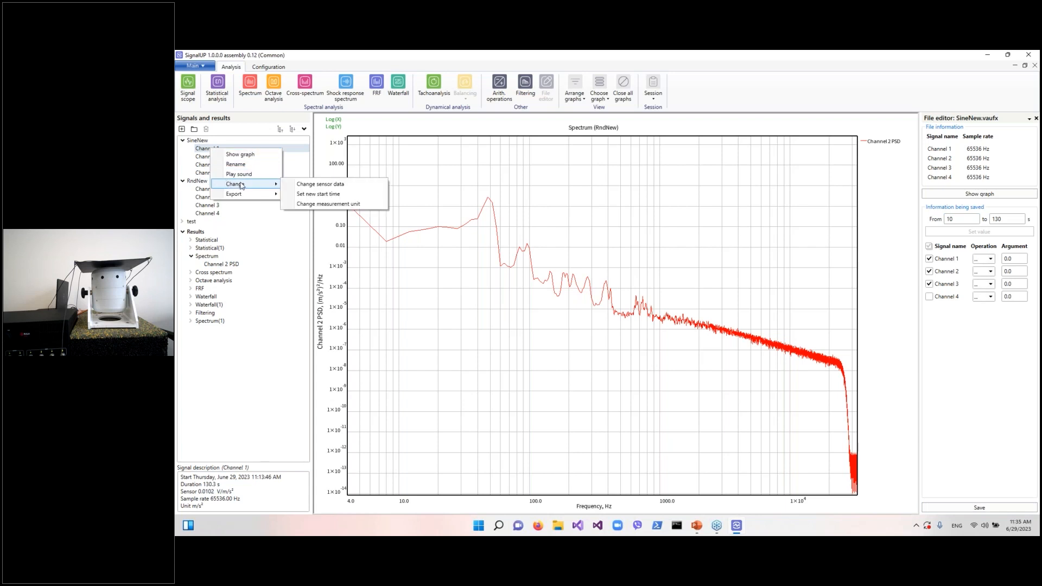
mouse_move(259, 196)
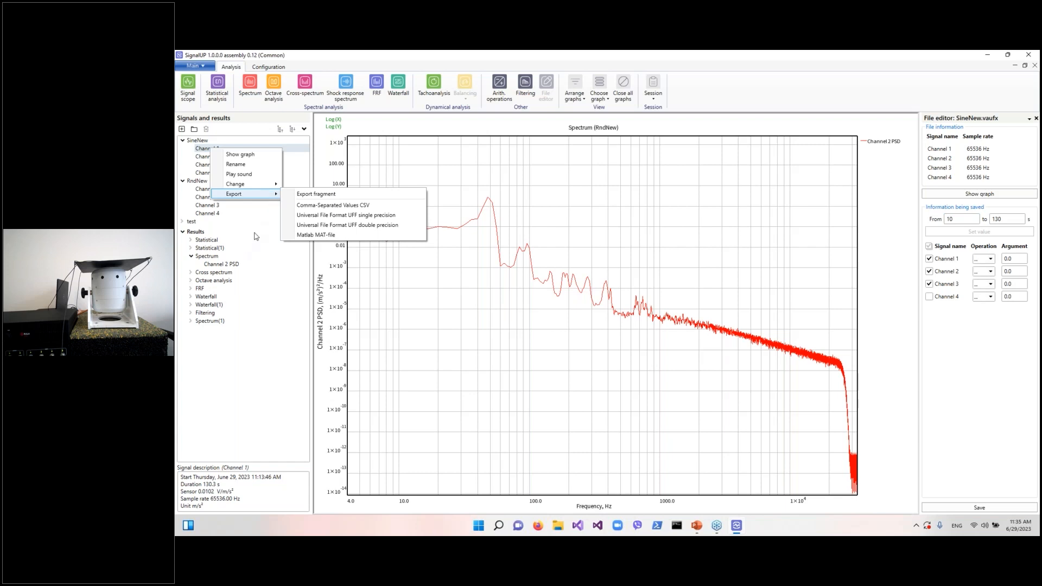
left_click(207, 142)
right_click(207, 143)
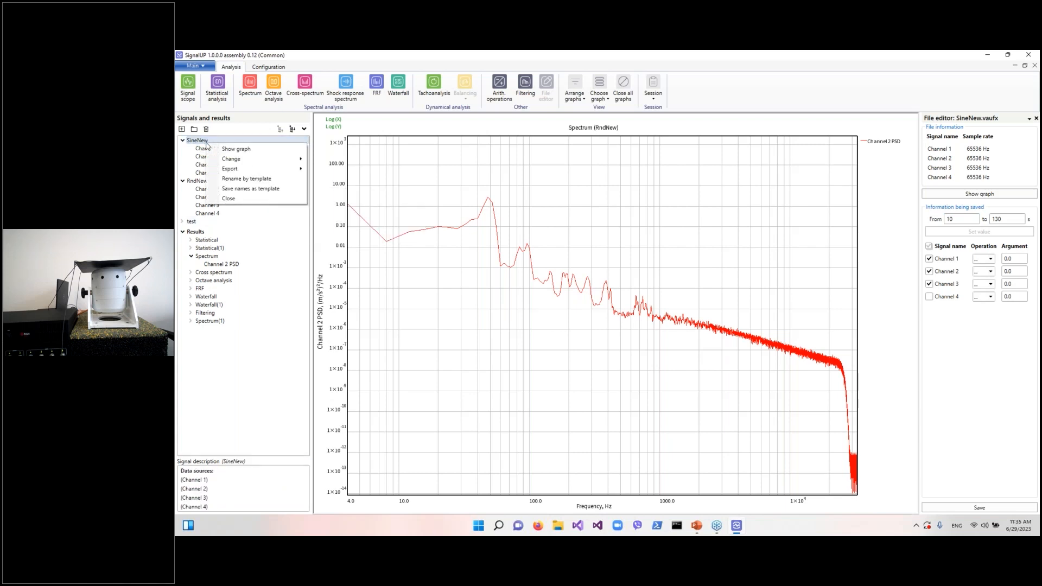
mouse_move(259, 162)
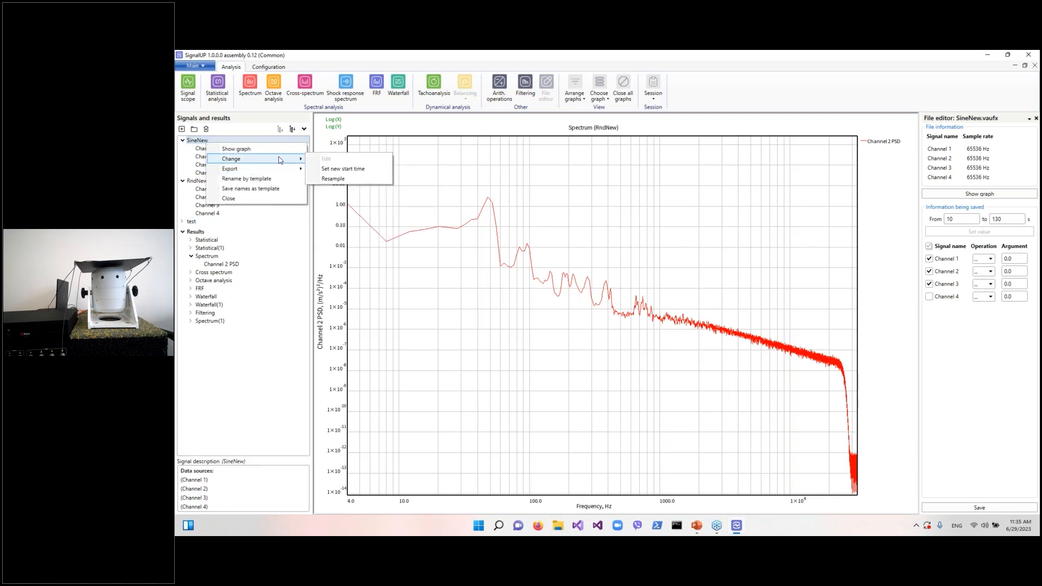
left_click(198, 166)
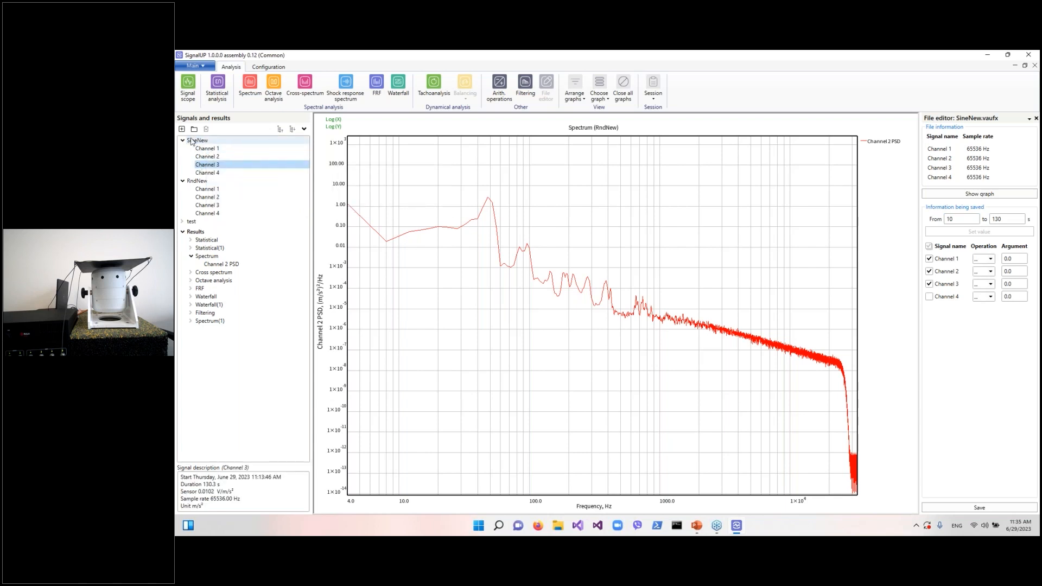
left_click(191, 142)
right_click(191, 142)
mouse_move(214, 156)
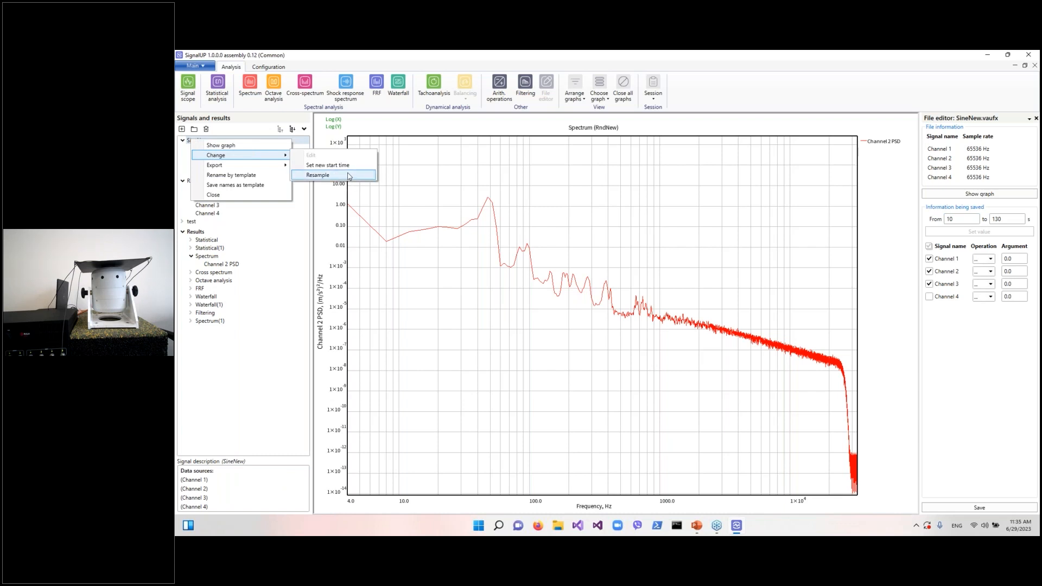
left_click(238, 348)
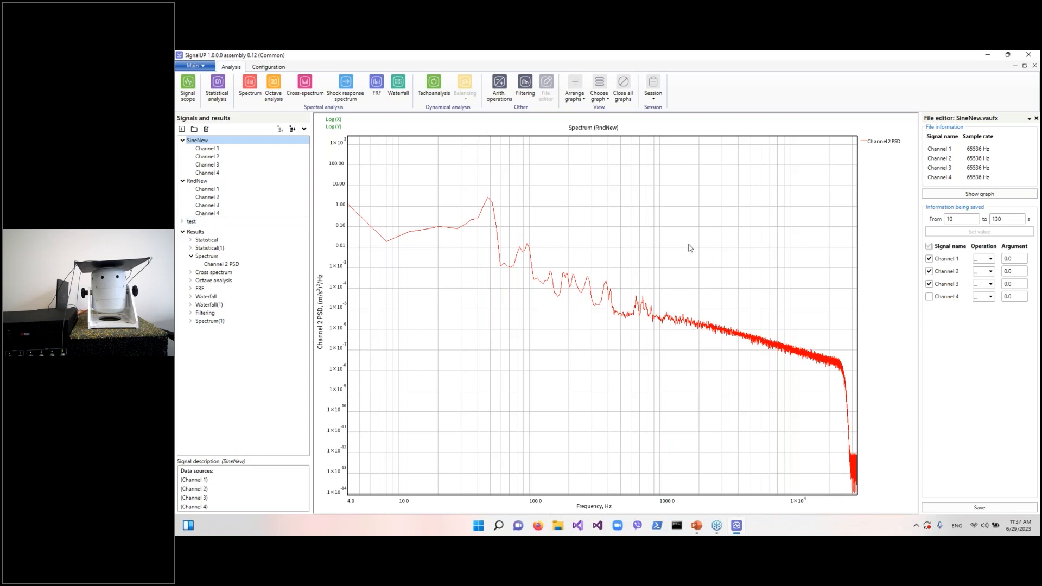
Switch to the PowerPoint slide show presentation
left_click(700, 527)
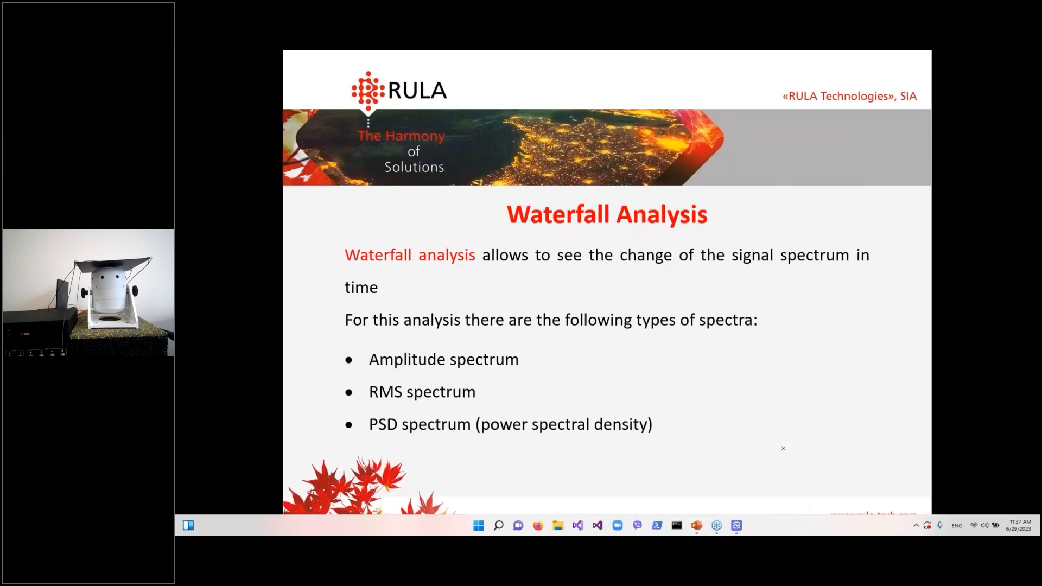
left_click(722, 486)
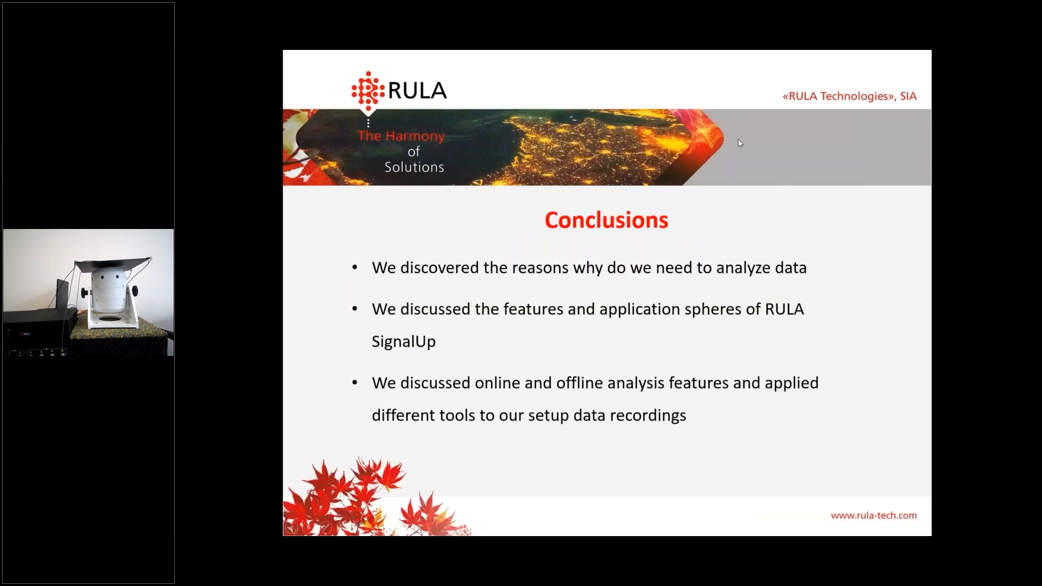